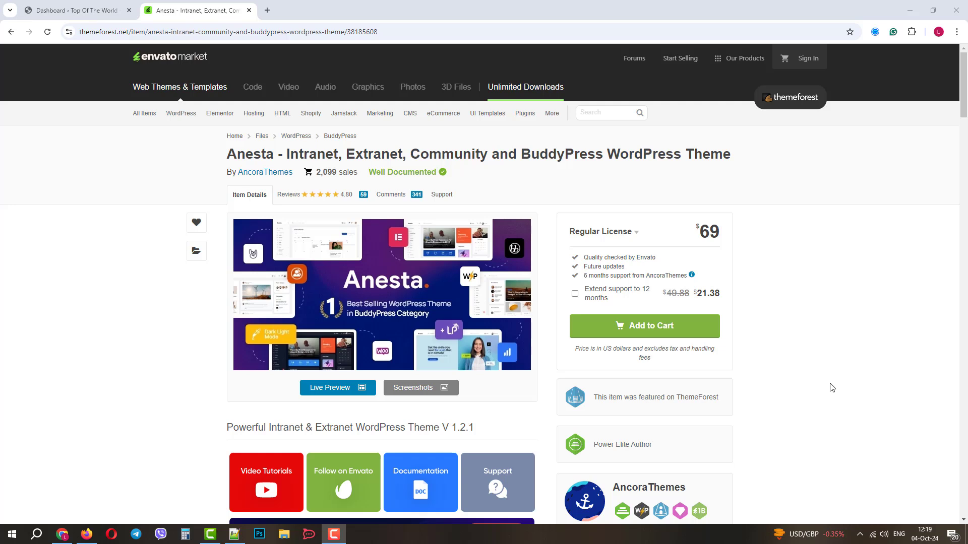
Browse the Anesta theme's demo layouts in the live preview, then close the preview
{"action": "scroll", "coordinate": [816, 447], "scroll_direction": "down", "scroll_amount": 1}
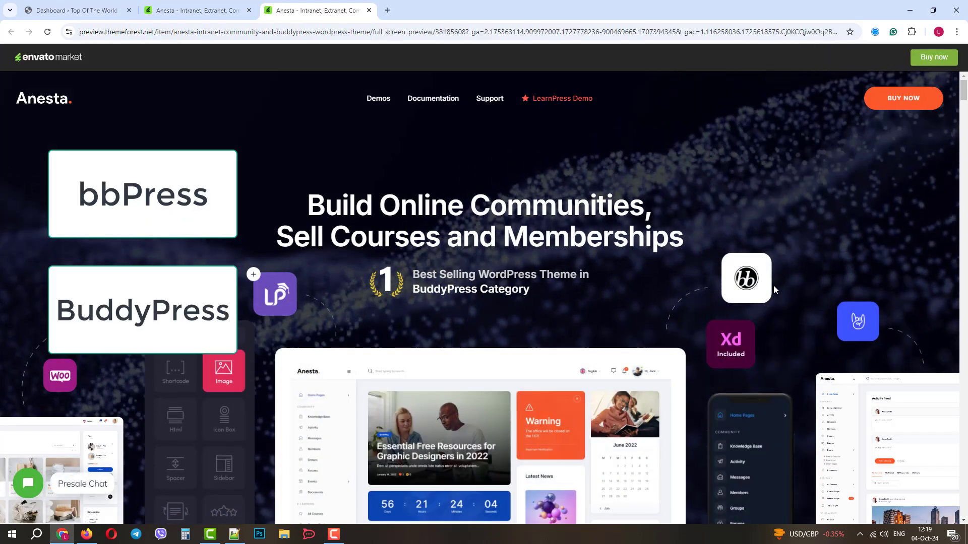
{"action": "left_click", "coordinate": [377, 101]}
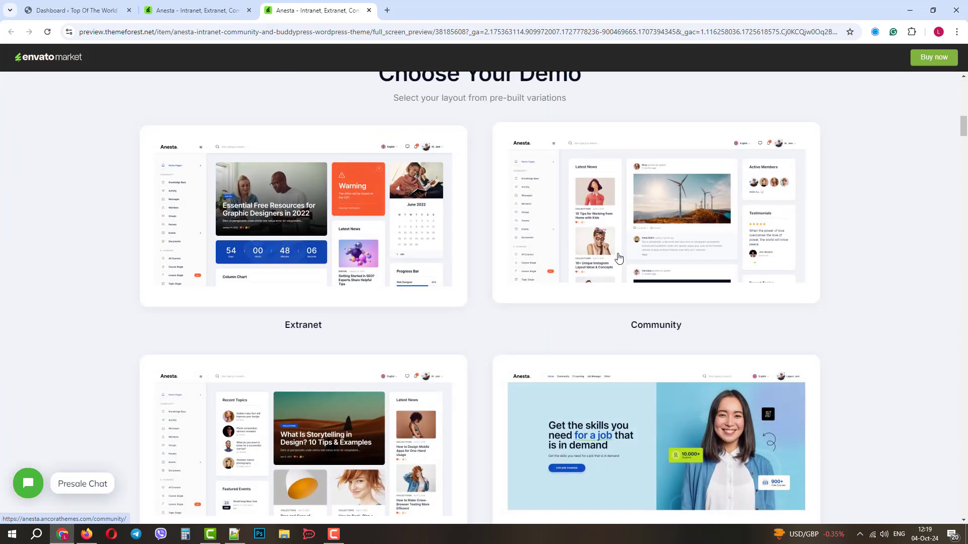
{"action": "scroll", "coordinate": [529, 277], "scroll_direction": "down", "scroll_amount": 3}
{"action": "scroll", "coordinate": [661, 318], "scroll_direction": "down", "scroll_amount": 8}
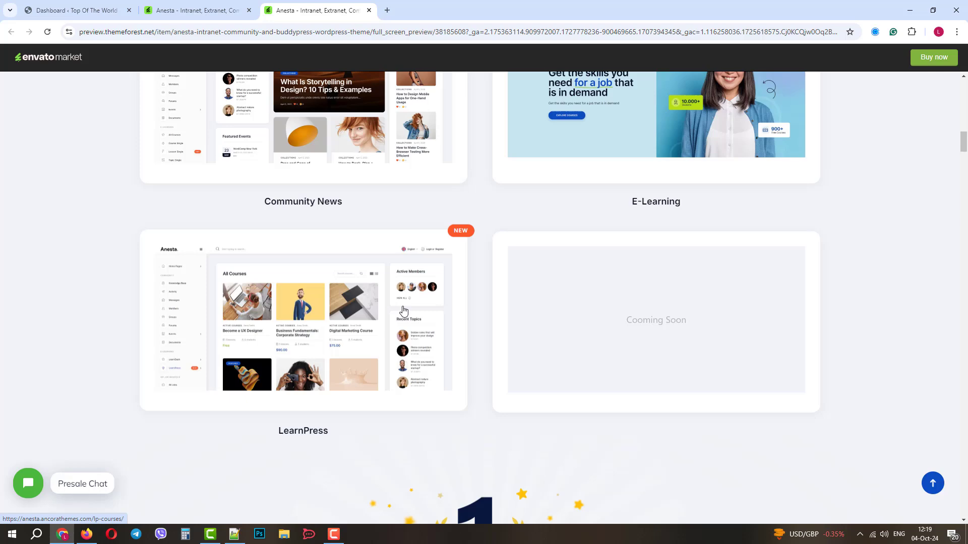
{"action": "scroll", "coordinate": [376, 319], "scroll_direction": "up", "scroll_amount": 12}
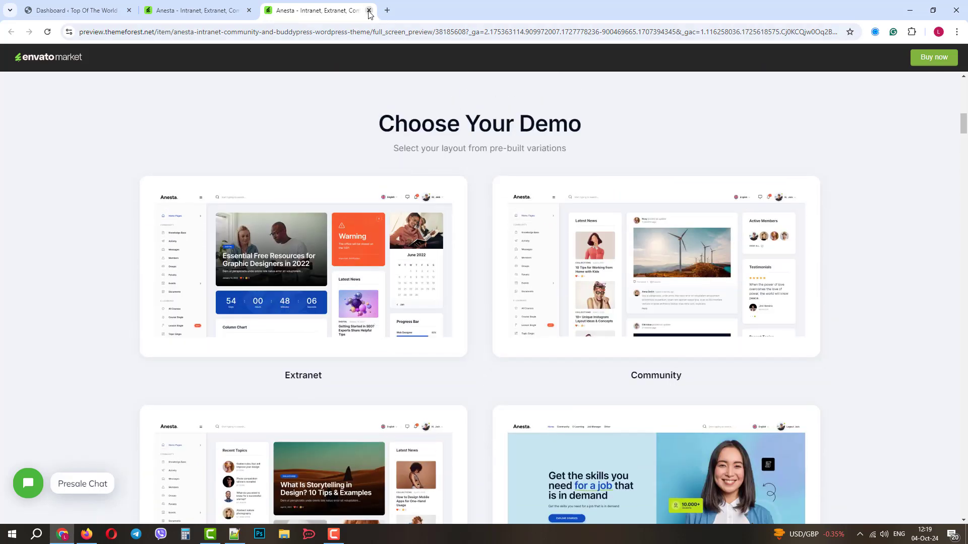
{"action": "left_click", "coordinate": [368, 10]}
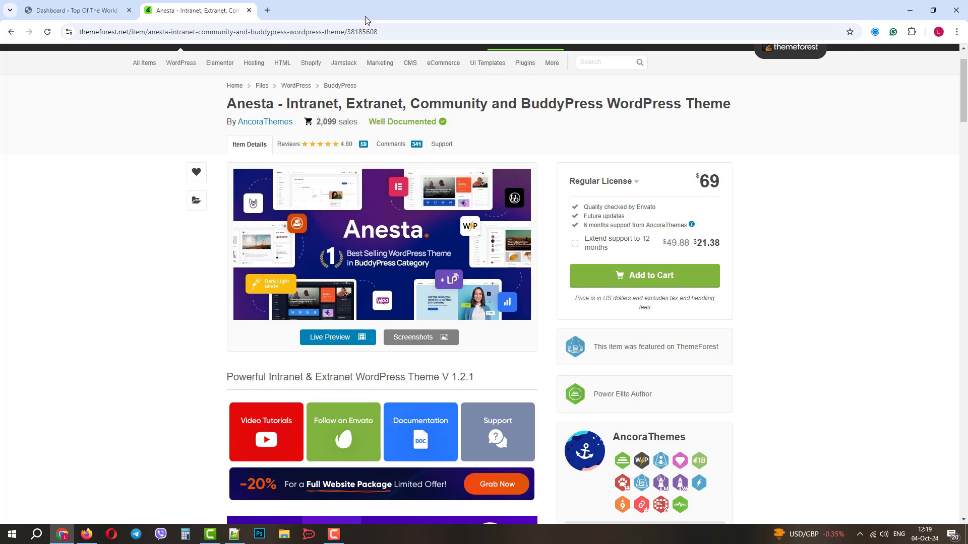
{"action": "scroll", "coordinate": [858, 281], "scroll_direction": "up", "scroll_amount": 1}
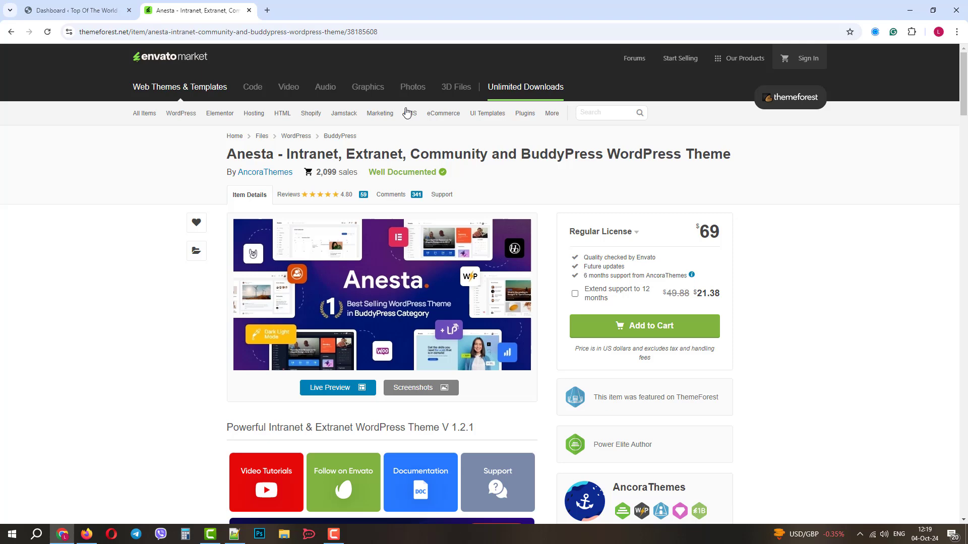
Upload anesta-1-3.zip as a new theme, install it and activate Anesta
{"action": "left_click", "coordinate": [248, 10]}
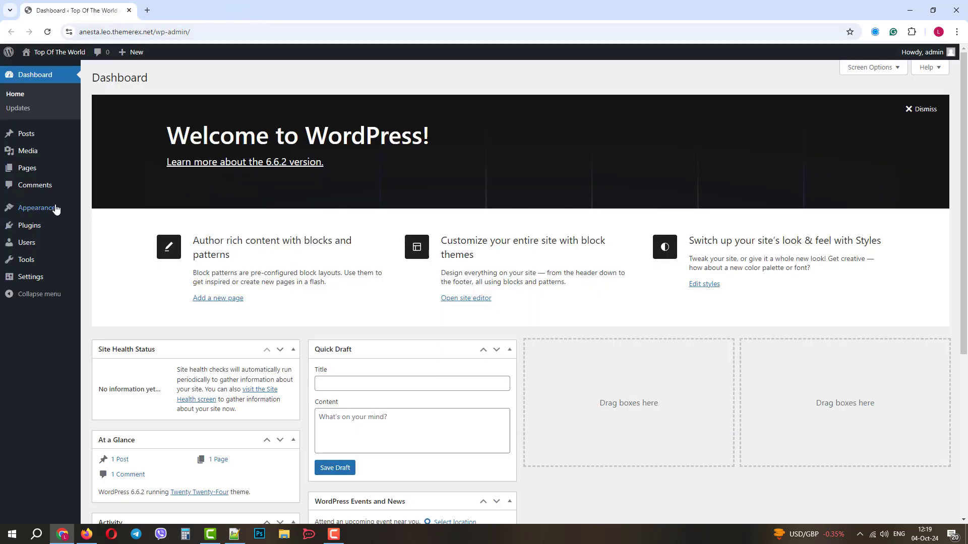
{"action": "mouse_move", "coordinate": [58, 208]}
{"action": "left_click", "coordinate": [101, 214]}
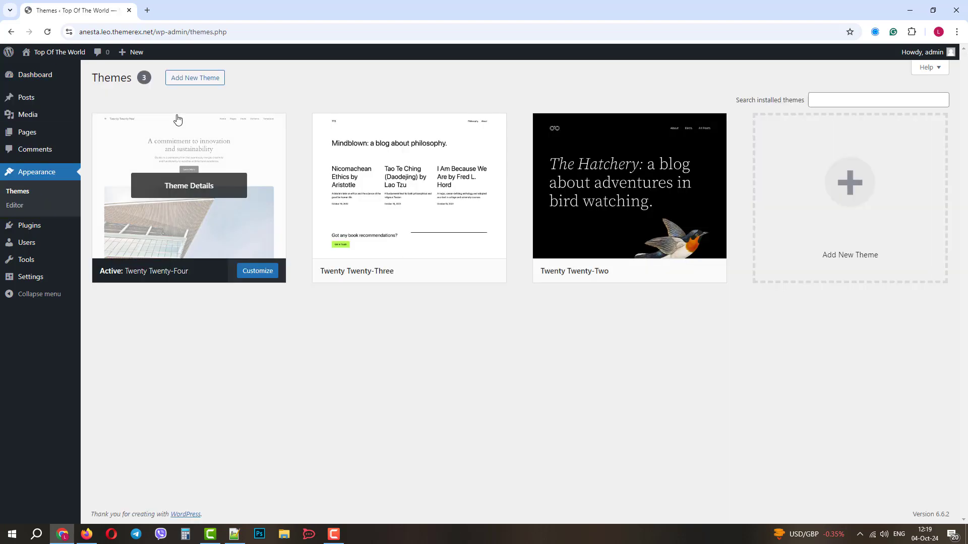
{"action": "left_click", "coordinate": [185, 80]}
{"action": "left_click", "coordinate": [185, 81]}
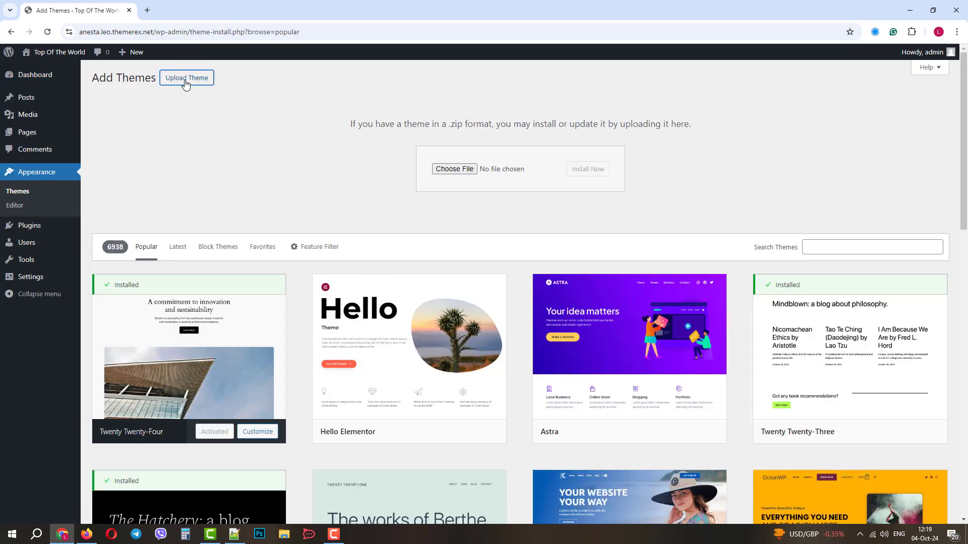
{"action": "left_click", "coordinate": [452, 170]}
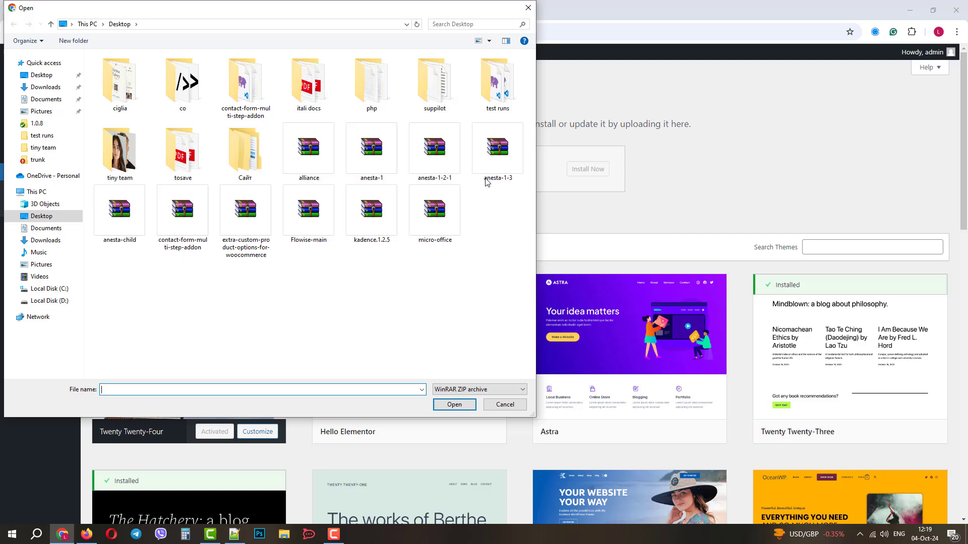
{"action": "left_click", "coordinate": [499, 161]}
{"action": "double_click", "coordinate": [499, 166]}
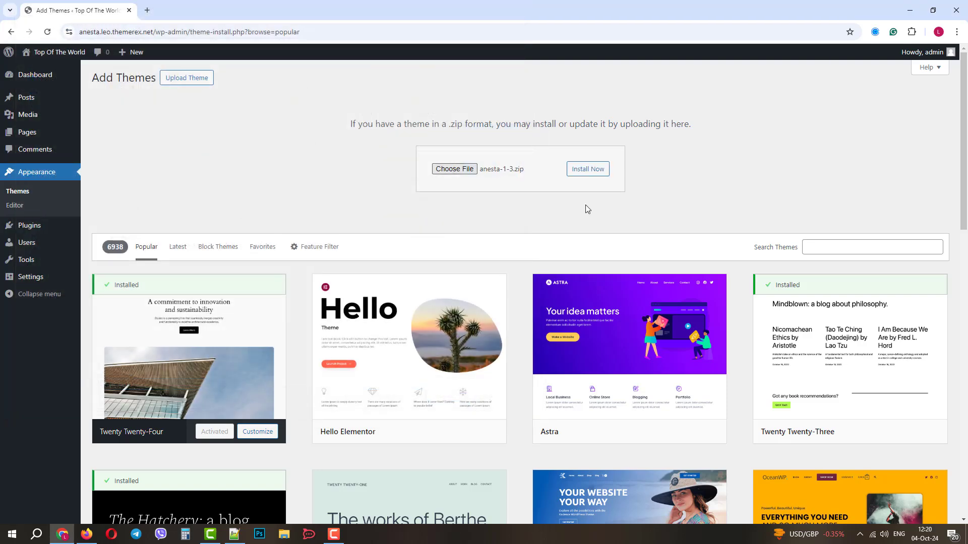
{"action": "left_click", "coordinate": [589, 173]}
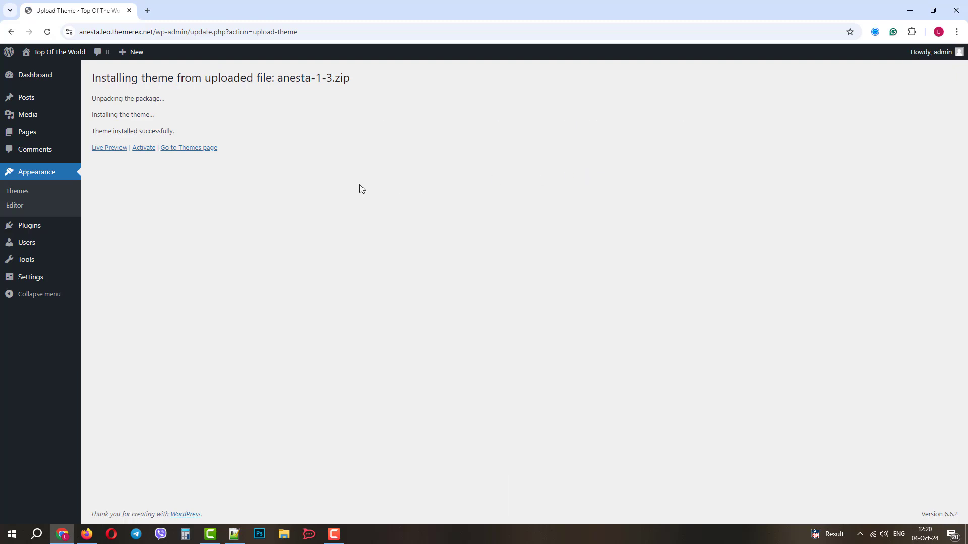
{"action": "left_click", "coordinate": [145, 151]}
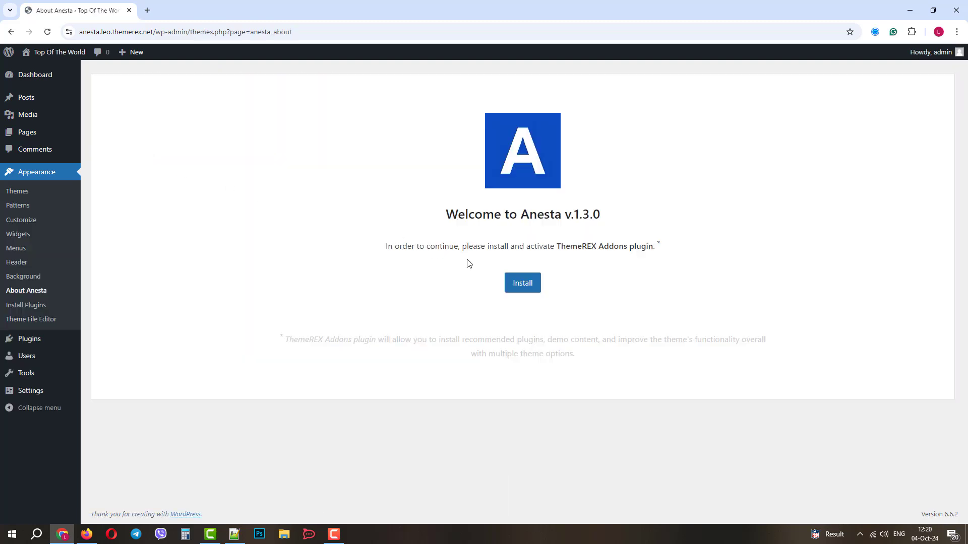
Install and activate ThemeREX Addons, then activate the Anesta licence with the pasted purchase code
{"action": "left_click", "coordinate": [523, 284]}
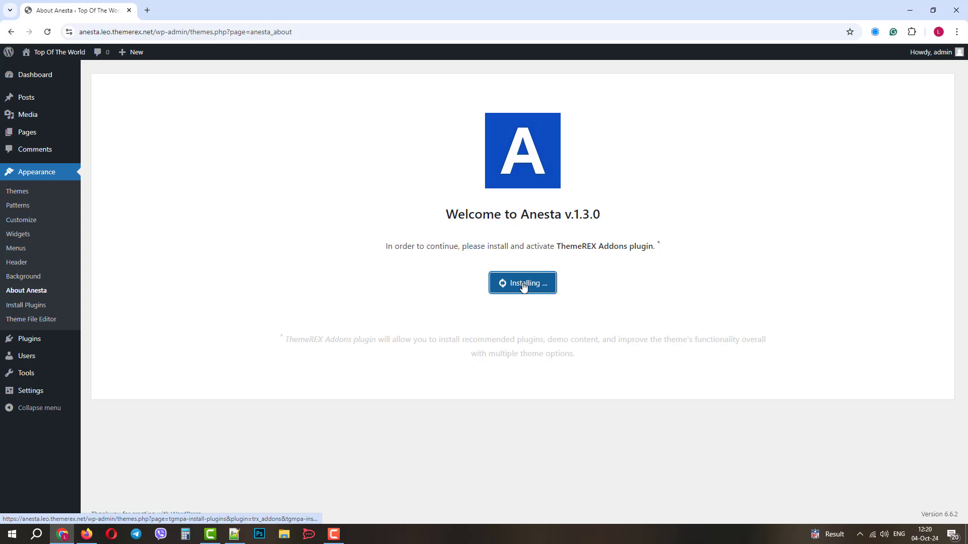
{"action": "left_click", "coordinate": [522, 283]}
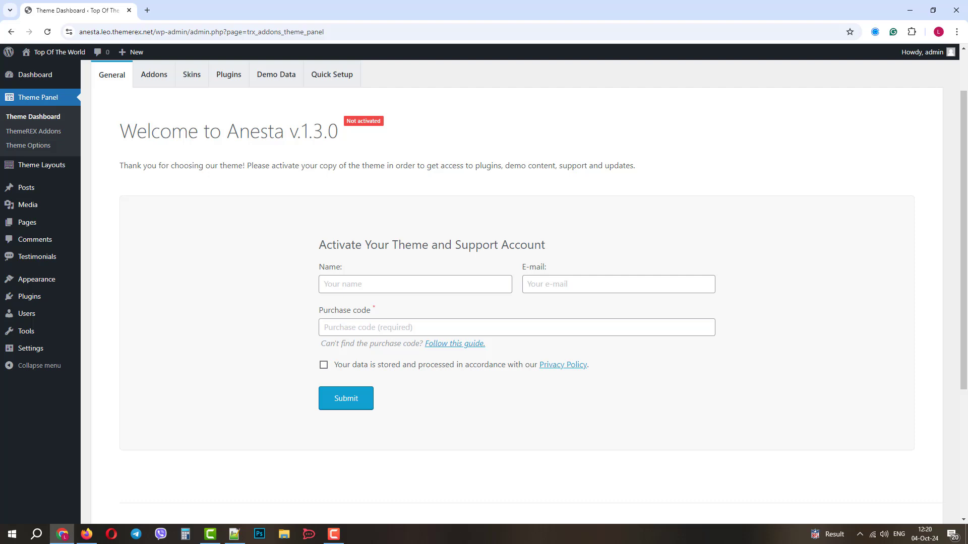
{"action": "left_click", "coordinate": [349, 328]}
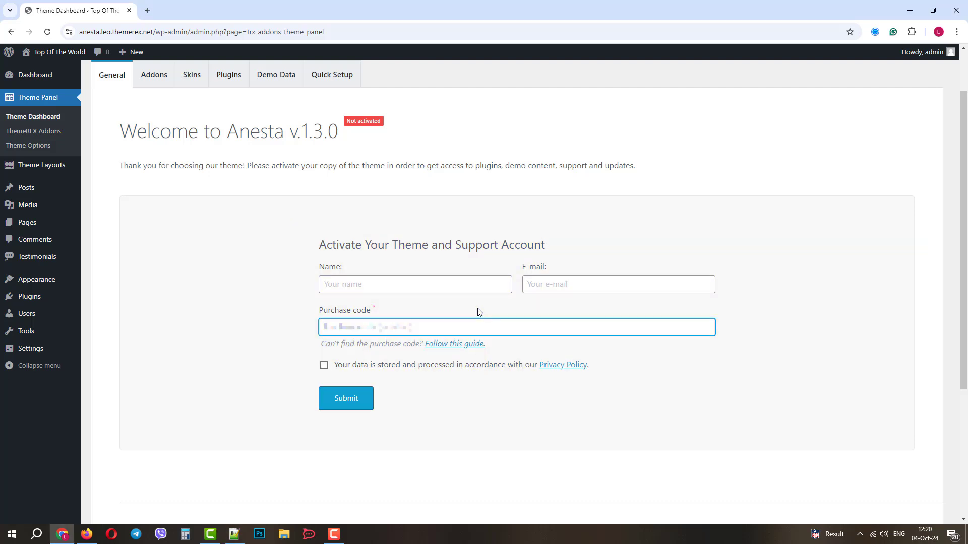
{"action": "key", "text": "ctrl+v"}
{"action": "left_click", "coordinate": [347, 401]}
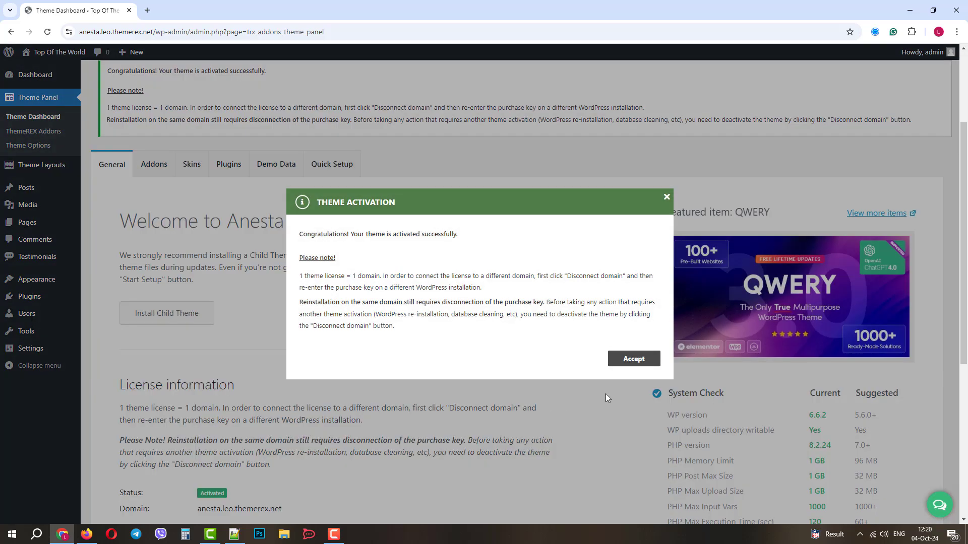
{"action": "left_click", "coordinate": [627, 362]}
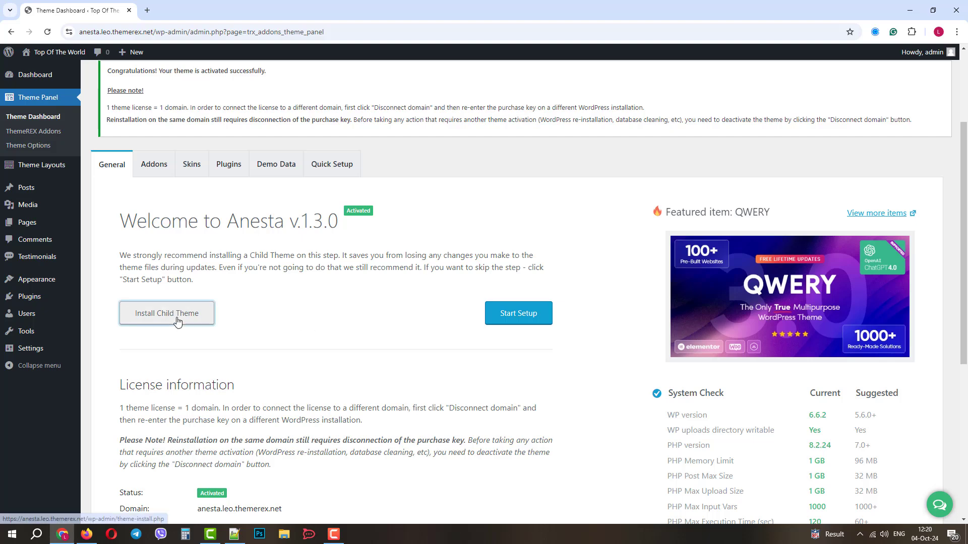
Upload anesta-child.zip as the child theme, install it and activate it
{"action": "left_click", "coordinate": [178, 317]}
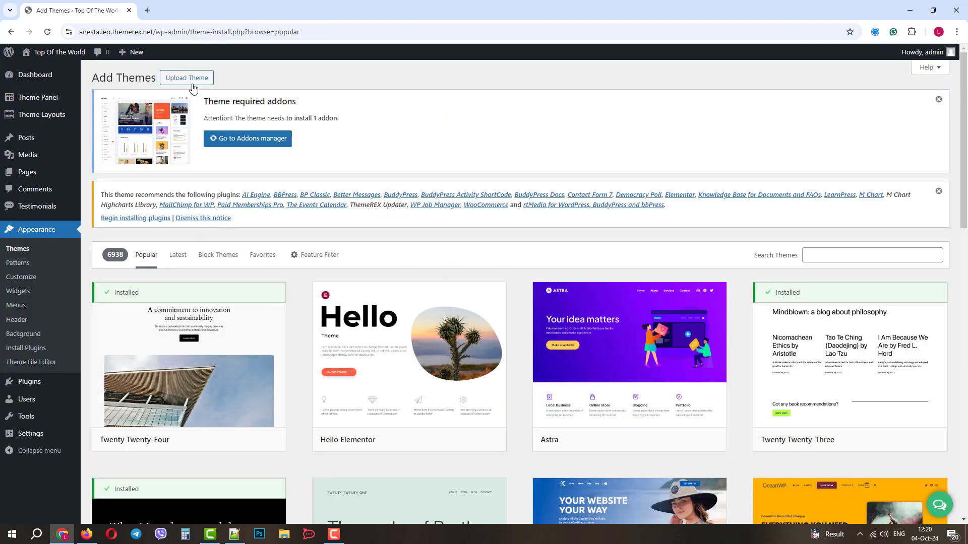
{"action": "left_click", "coordinate": [191, 82]}
{"action": "left_click", "coordinate": [454, 318]}
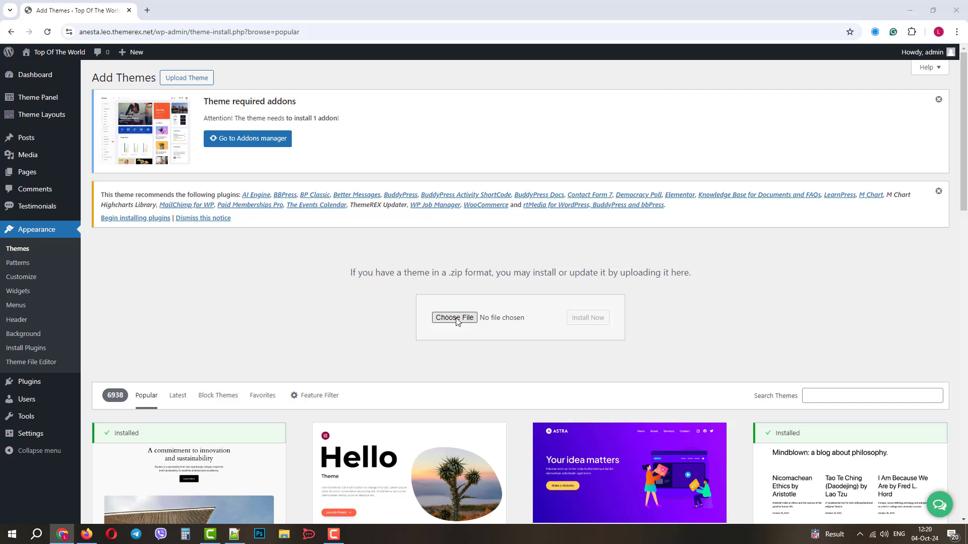
{"action": "double_click", "coordinate": [126, 222]}
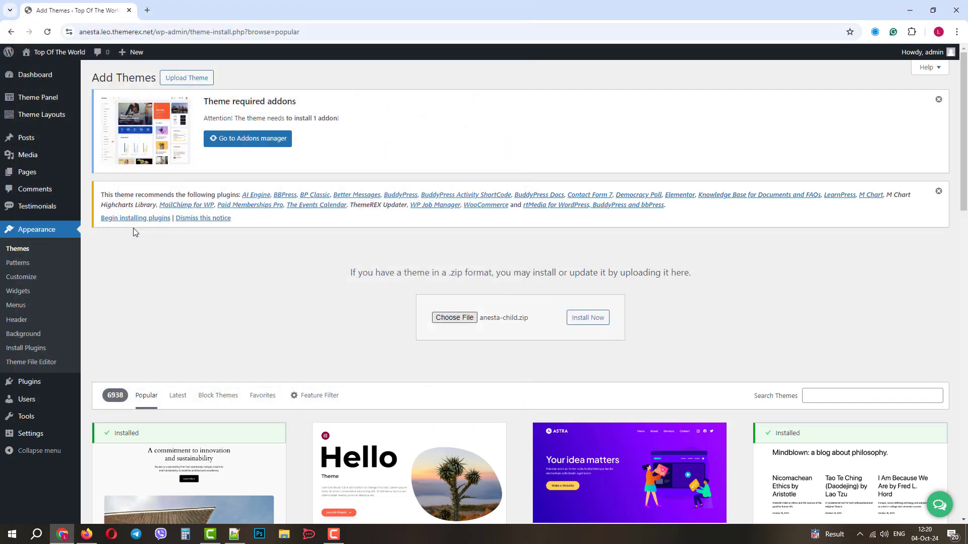
{"action": "left_click", "coordinate": [600, 318]}
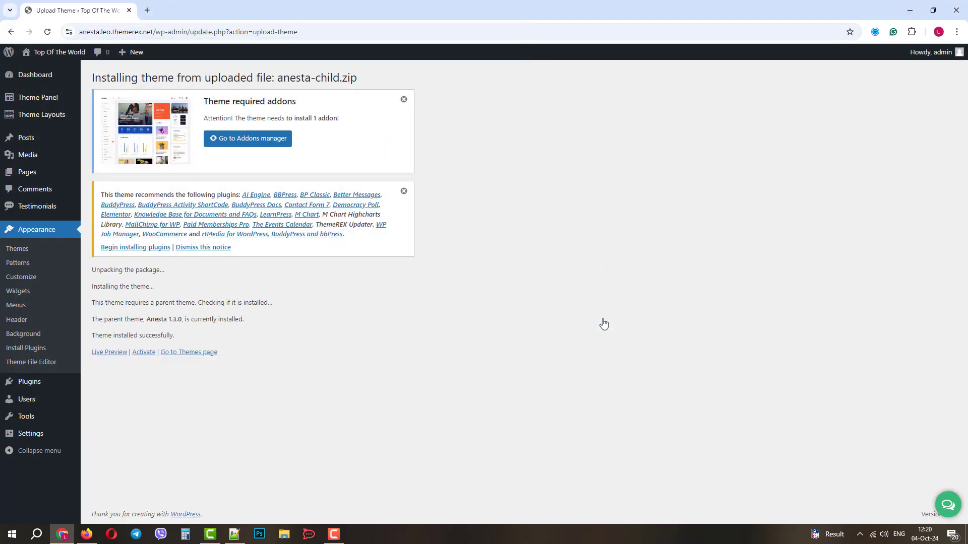
{"action": "left_click", "coordinate": [140, 352]}
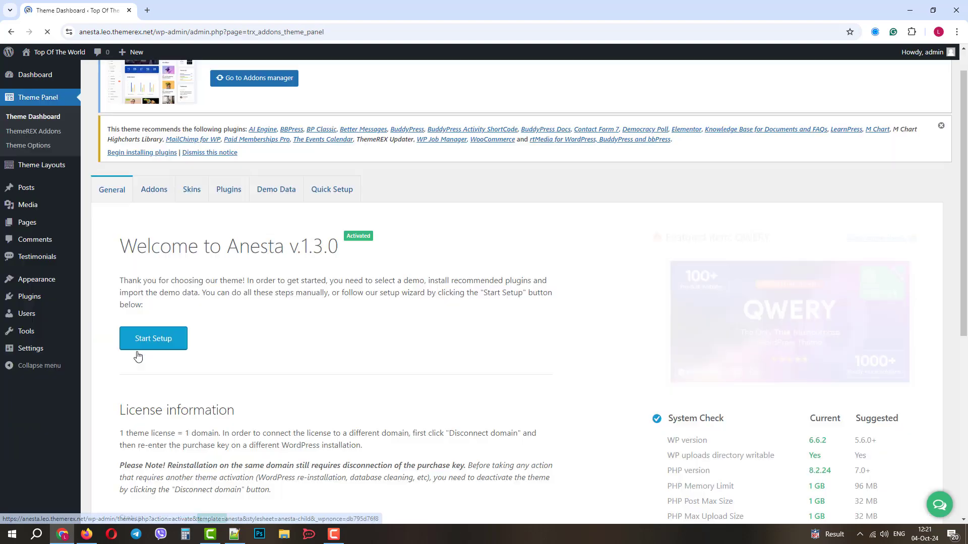
{"action": "scroll", "coordinate": [139, 355], "scroll_direction": "down", "scroll_amount": 3}
Start the setup wizard and download the BuddyPress widgets addon
{"action": "left_click", "coordinate": [151, 235]}
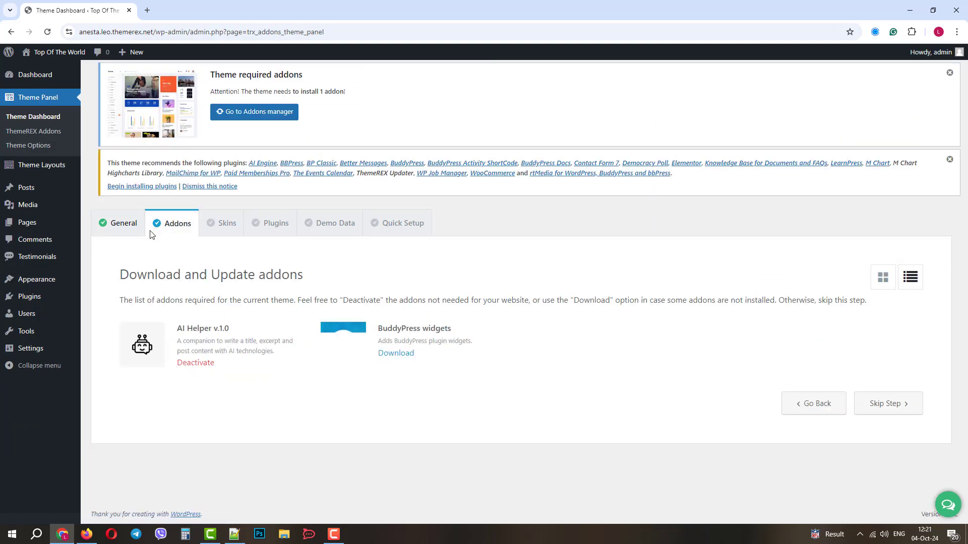
{"action": "left_click", "coordinate": [396, 354]}
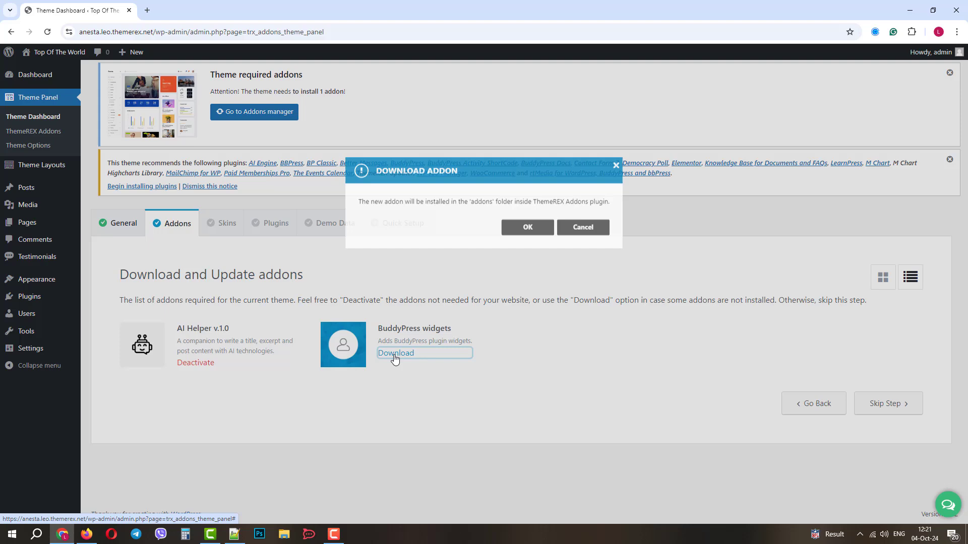
{"action": "left_click", "coordinate": [527, 308]}
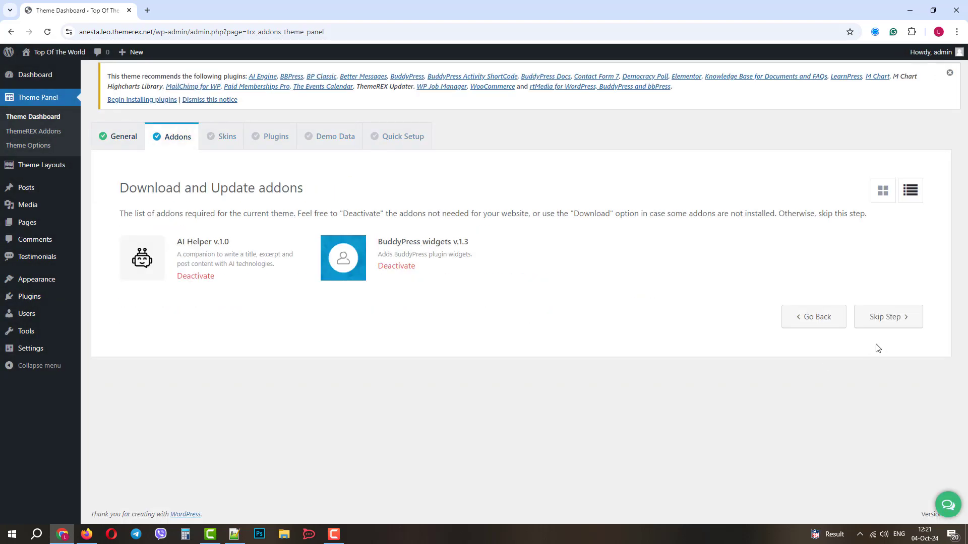
Skip to the plugins step and install and activate all recommended plugins
{"action": "left_click", "coordinate": [886, 319]}
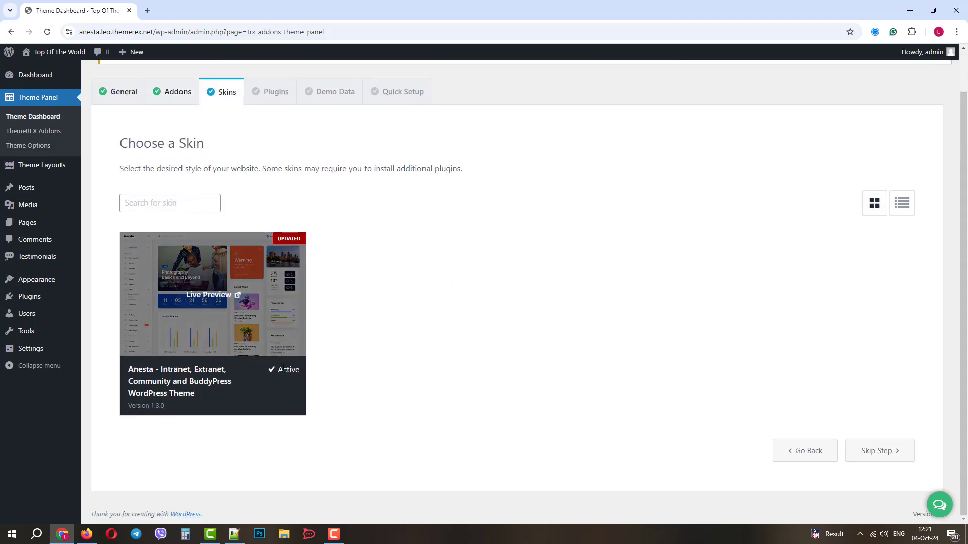
{"action": "left_click", "coordinate": [901, 454]}
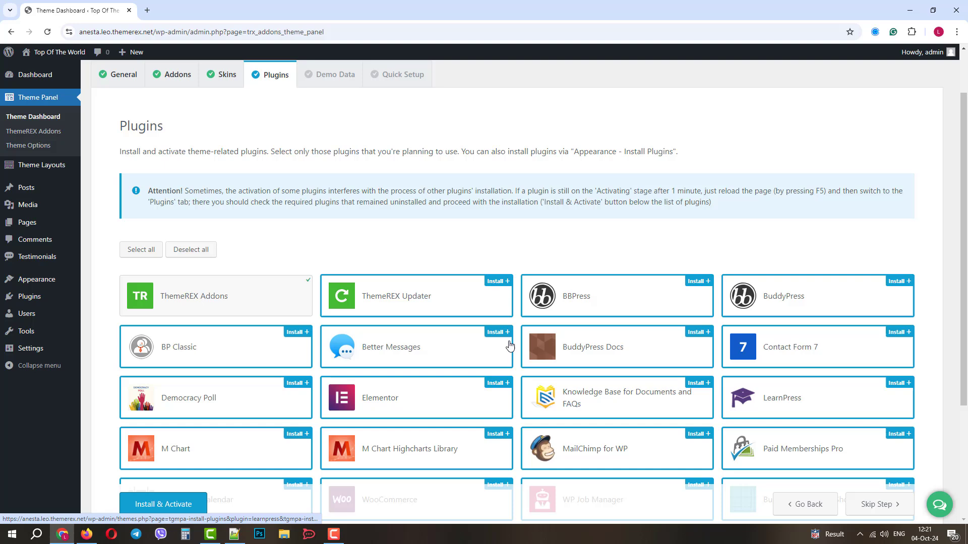
{"action": "left_click", "coordinate": [136, 253]}
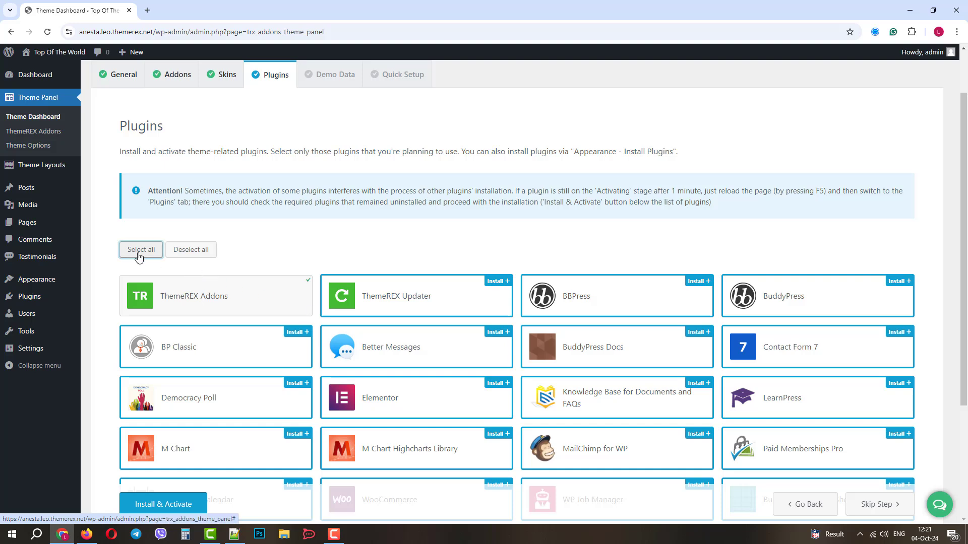
{"action": "left_click", "coordinate": [167, 504]}
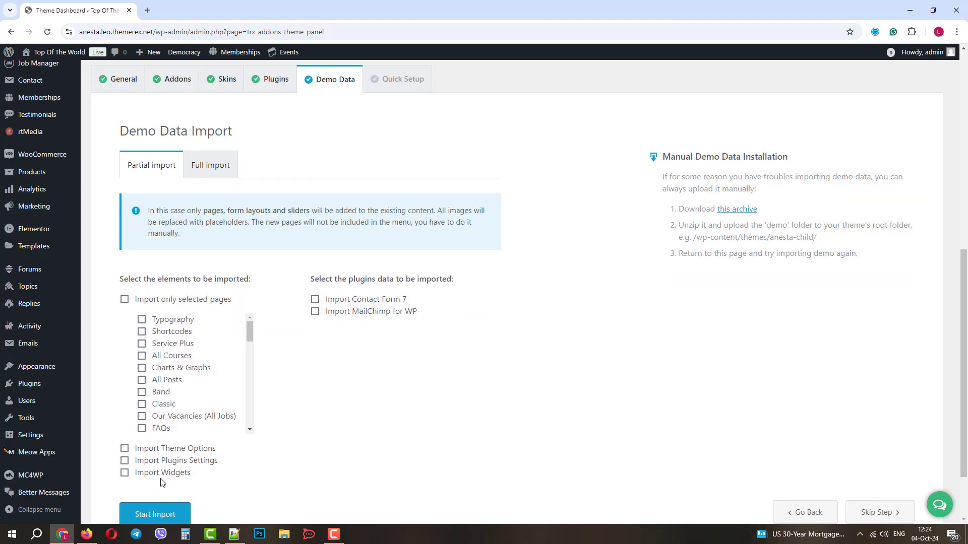
Run a Full demo data import, accepting that existing site data will be erased
{"action": "left_click", "coordinate": [219, 170]}
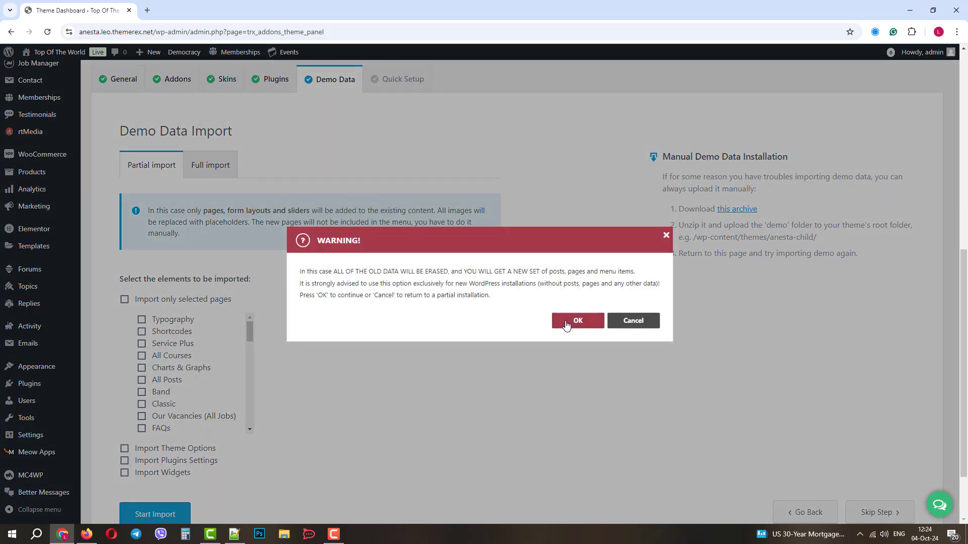
{"action": "left_click", "coordinate": [565, 322]}
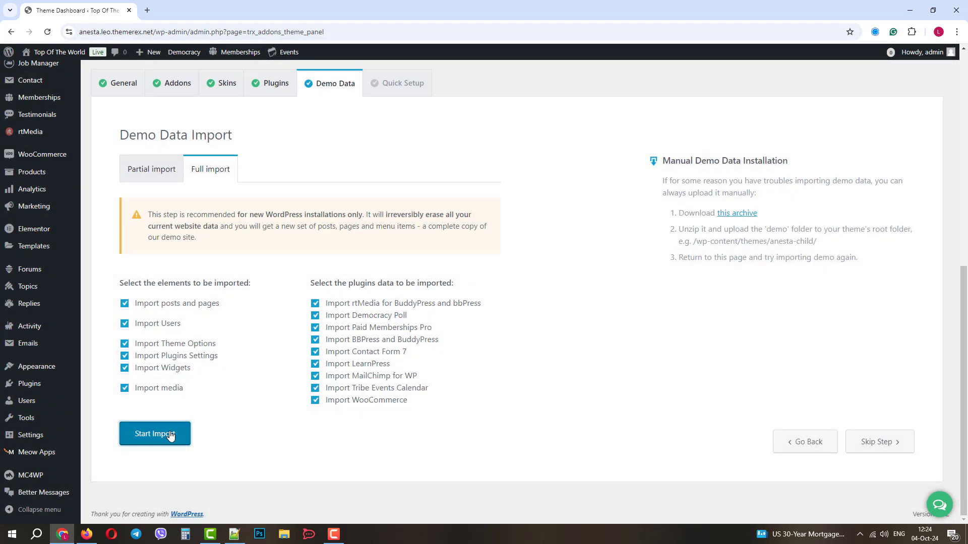
{"action": "left_click", "coordinate": [172, 433]}
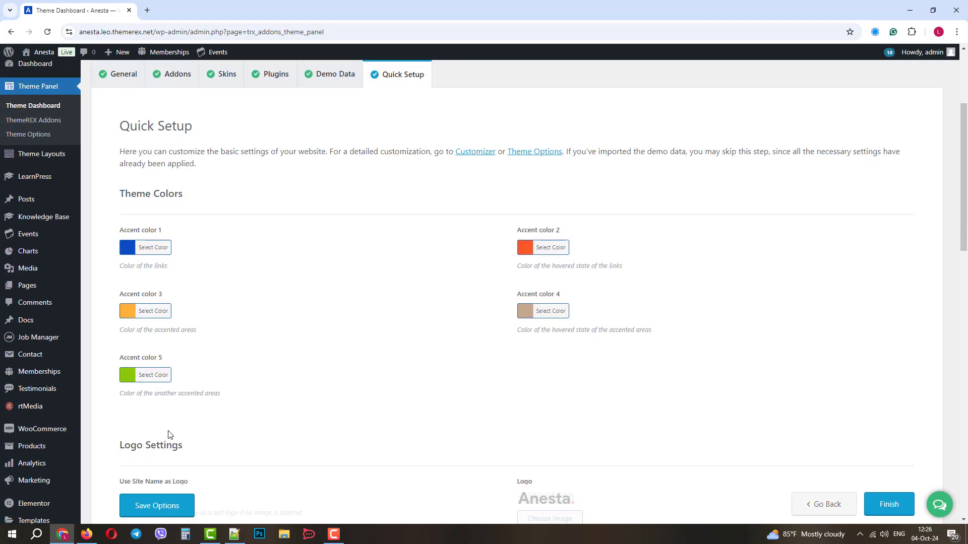
Review the Quick Setup page and finish it to return to the dashboard
{"action": "scroll", "coordinate": [335, 373], "scroll_direction": "down", "scroll_amount": 5}
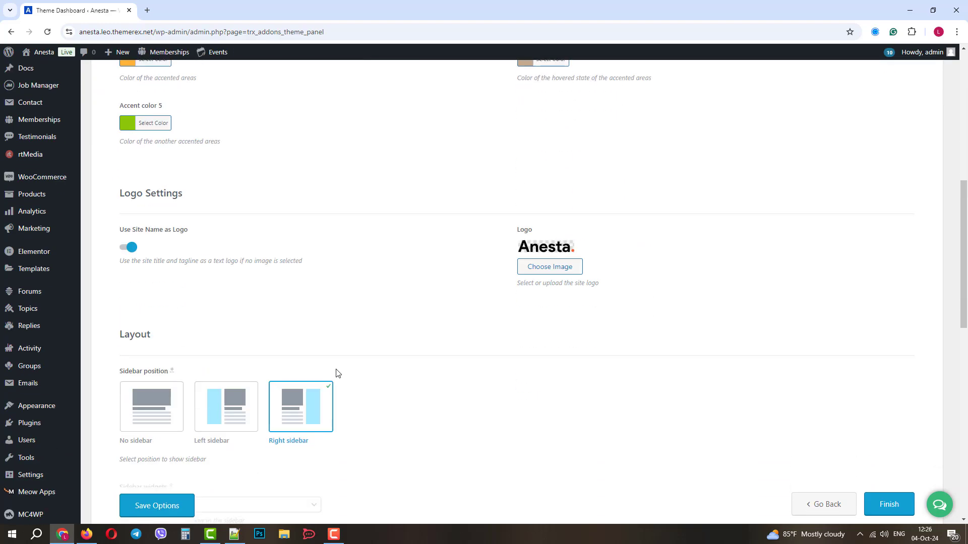
{"action": "scroll", "coordinate": [336, 375], "scroll_direction": "up", "scroll_amount": 4}
{"action": "scroll", "coordinate": [343, 381], "scroll_direction": "up", "scroll_amount": 5}
{"action": "left_click", "coordinate": [889, 504]}
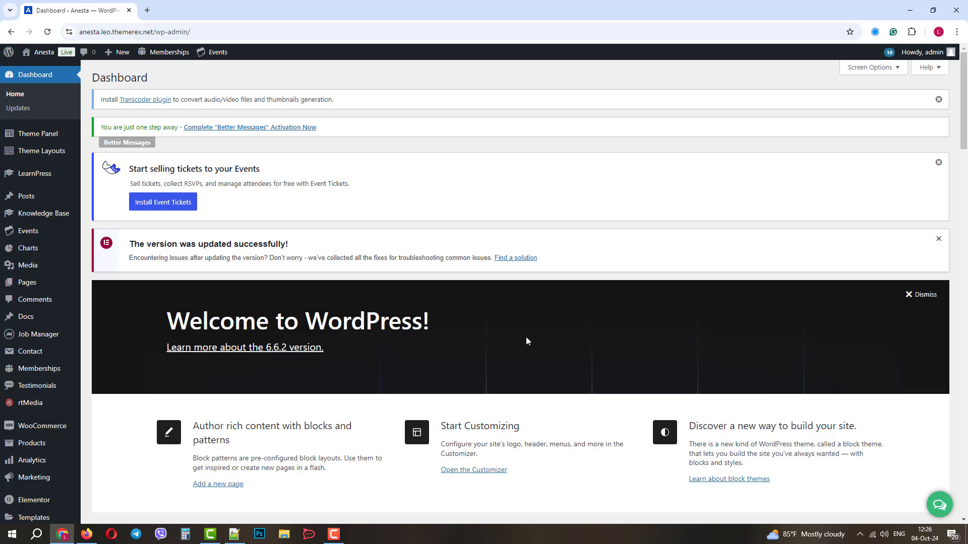
Open and close the AI Assistant chat, then open the live site in a new tab
{"action": "left_click", "coordinate": [935, 509]}
{"action": "left_click", "coordinate": [758, 458]}
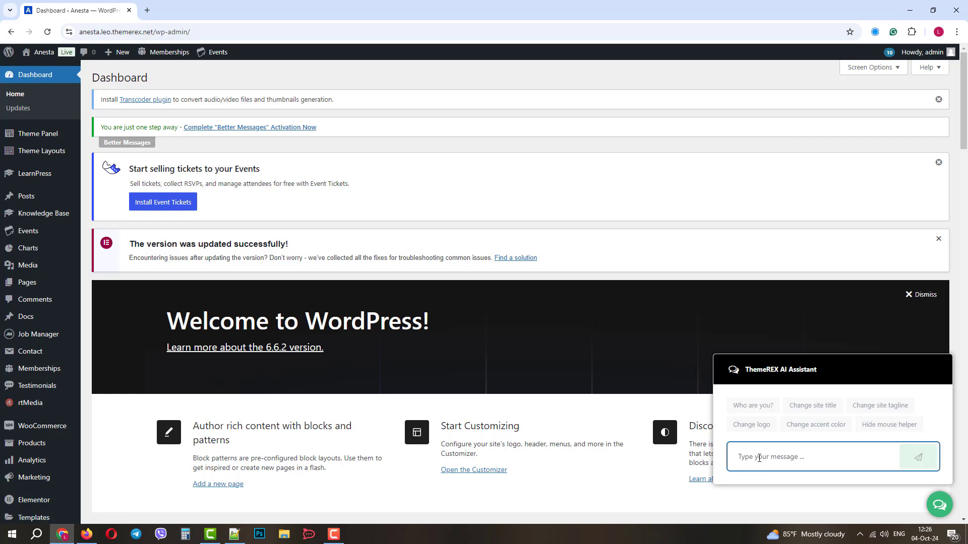
{"action": "left_click", "coordinate": [940, 509]}
{"action": "mouse_move", "coordinate": [45, 54]}
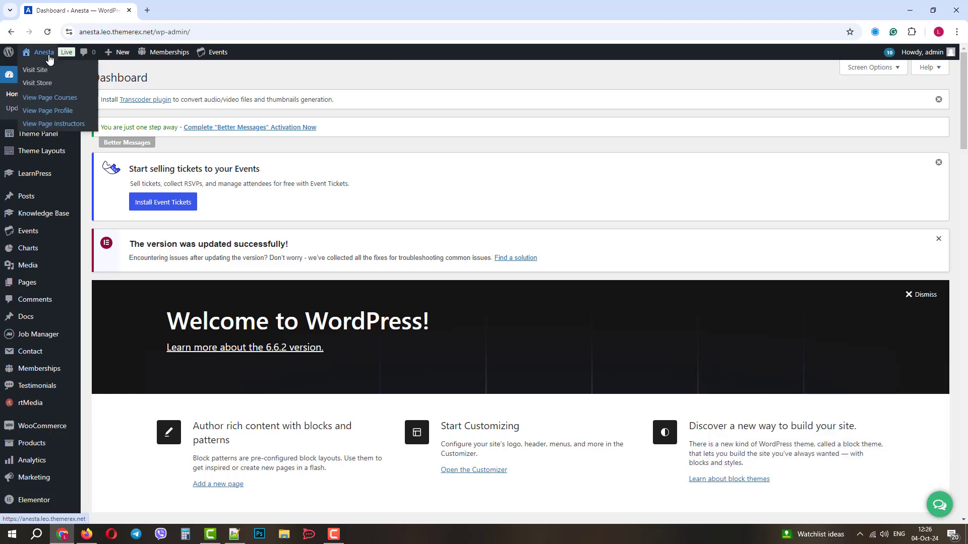
{"action": "middle_click", "coordinate": [40, 70]}
On the site tab, view the Community and Community News home page variants
{"action": "left_click", "coordinate": [204, 9]}
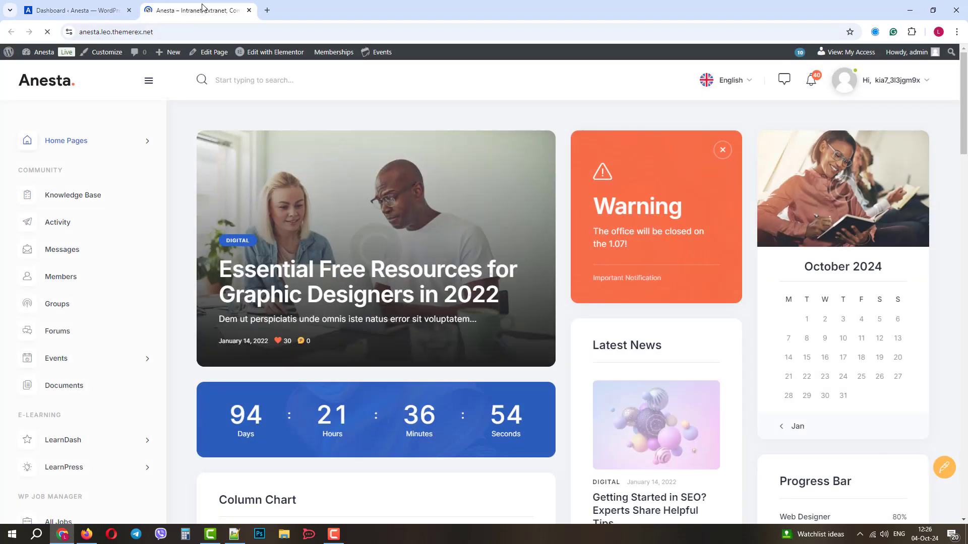
{"action": "scroll", "coordinate": [491, 251], "scroll_direction": "down", "scroll_amount": 1}
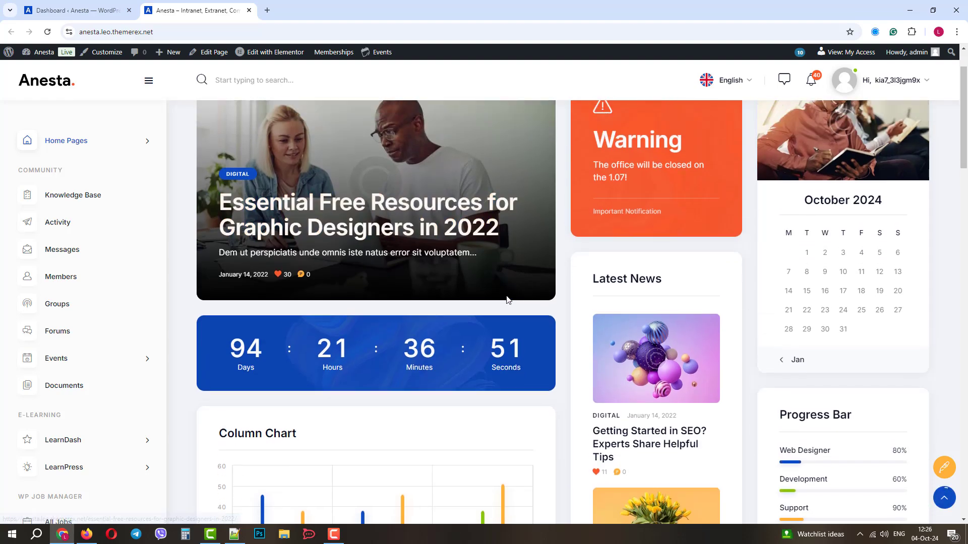
{"action": "left_click", "coordinate": [123, 146]}
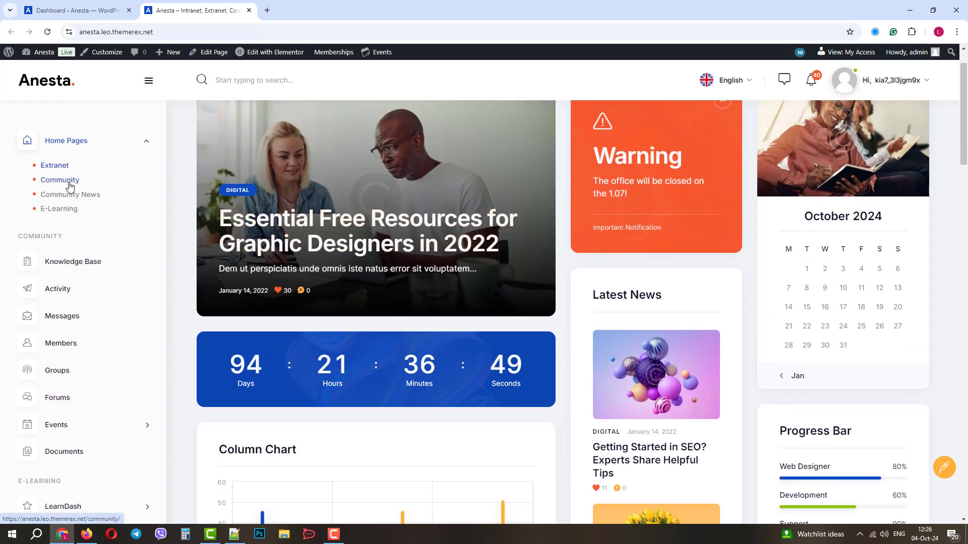
{"action": "left_click", "coordinate": [66, 181]}
{"action": "left_click", "coordinate": [68, 195]}
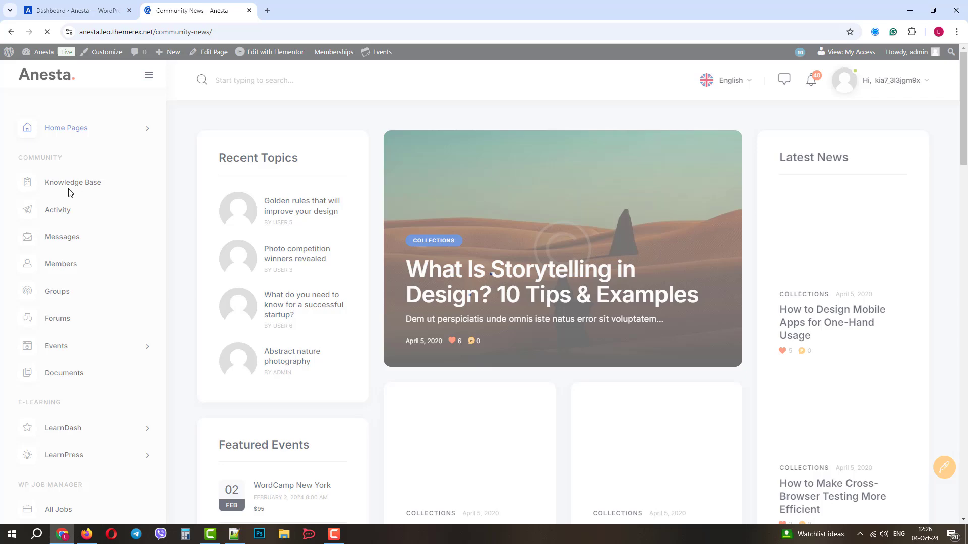
{"action": "left_click", "coordinate": [71, 147]}
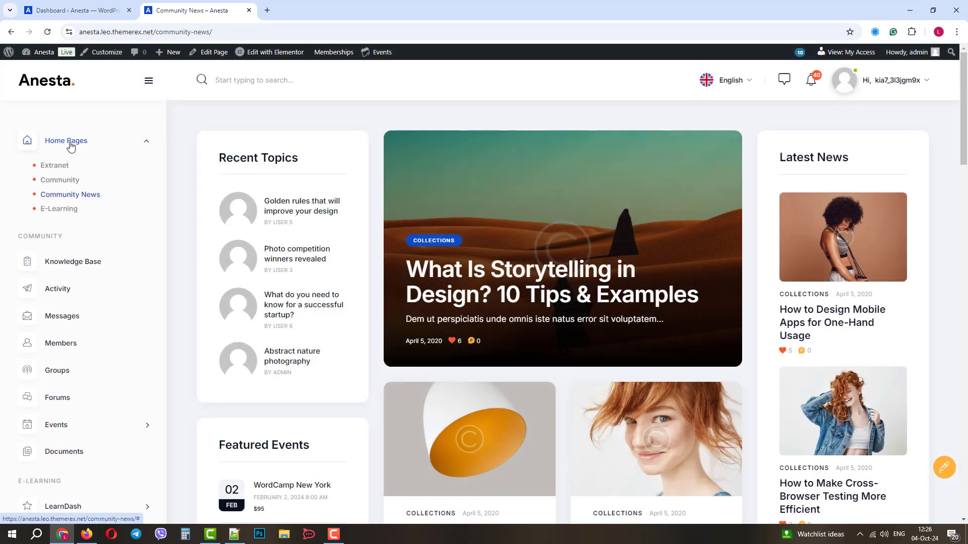
{"action": "left_click", "coordinate": [71, 146]}
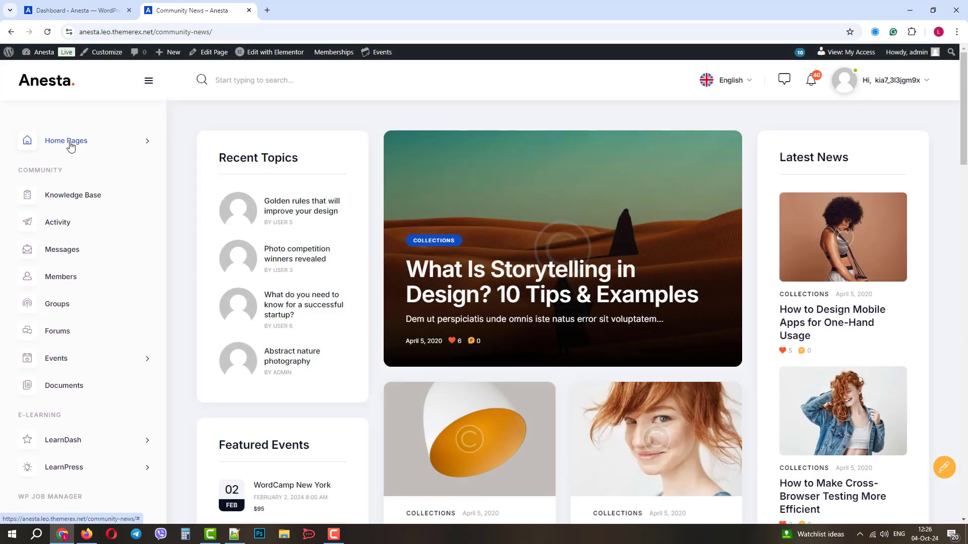
Go from the Forums topic list to all forums and open Management Secrets
{"action": "left_click", "coordinate": [70, 332]}
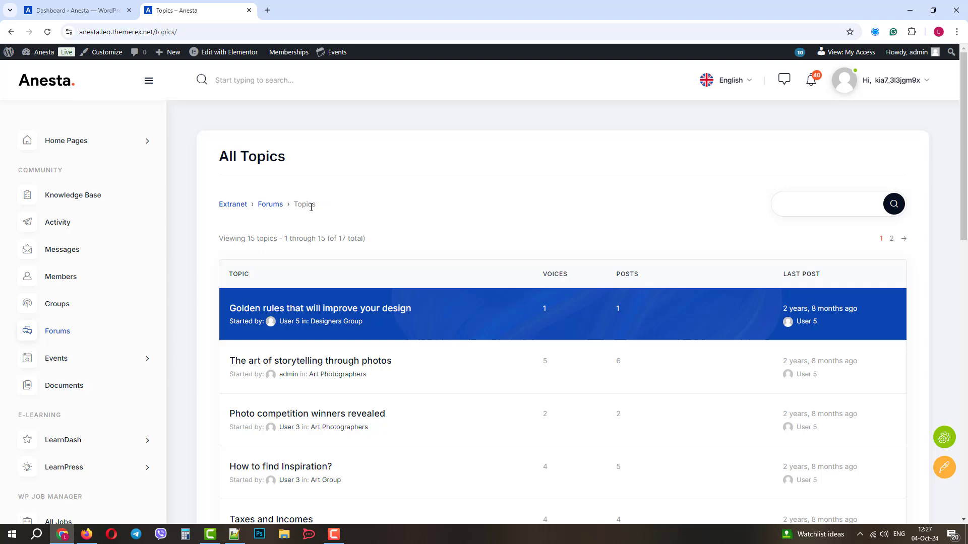
{"action": "left_click", "coordinate": [271, 205]}
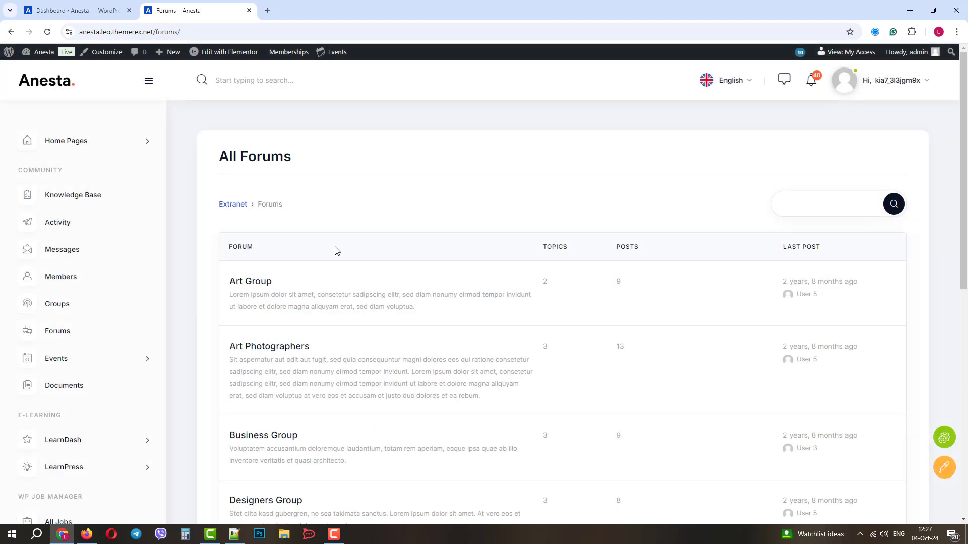
{"action": "scroll", "coordinate": [468, 230], "scroll_direction": "down", "scroll_amount": 6}
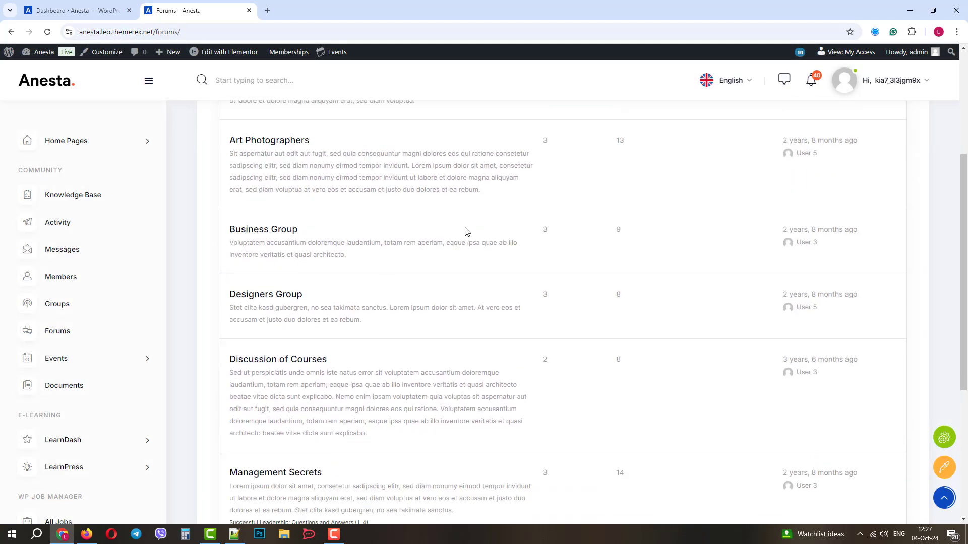
{"action": "left_click", "coordinate": [304, 378]}
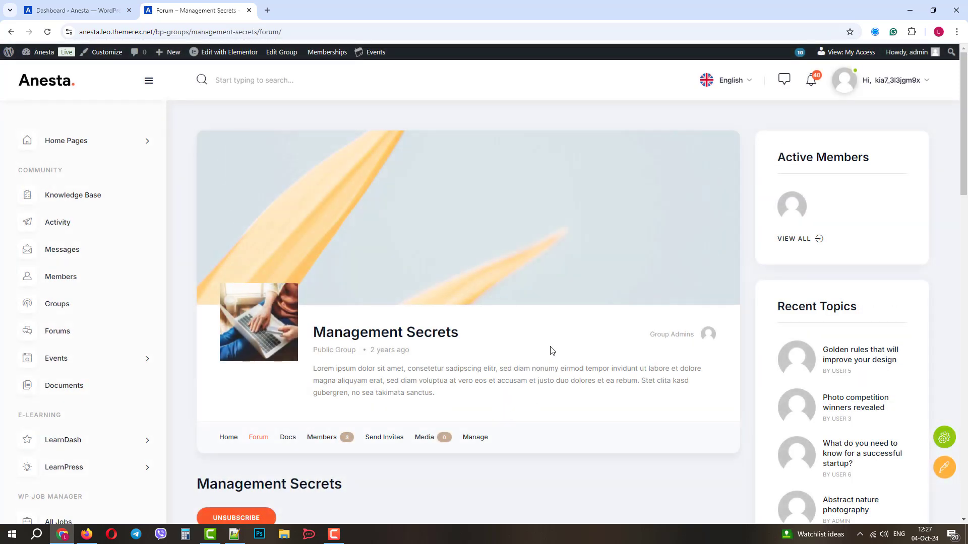
Scroll through the Management Secrets group forum's topics
{"action": "scroll", "coordinate": [552, 350], "scroll_direction": "down", "scroll_amount": 5}
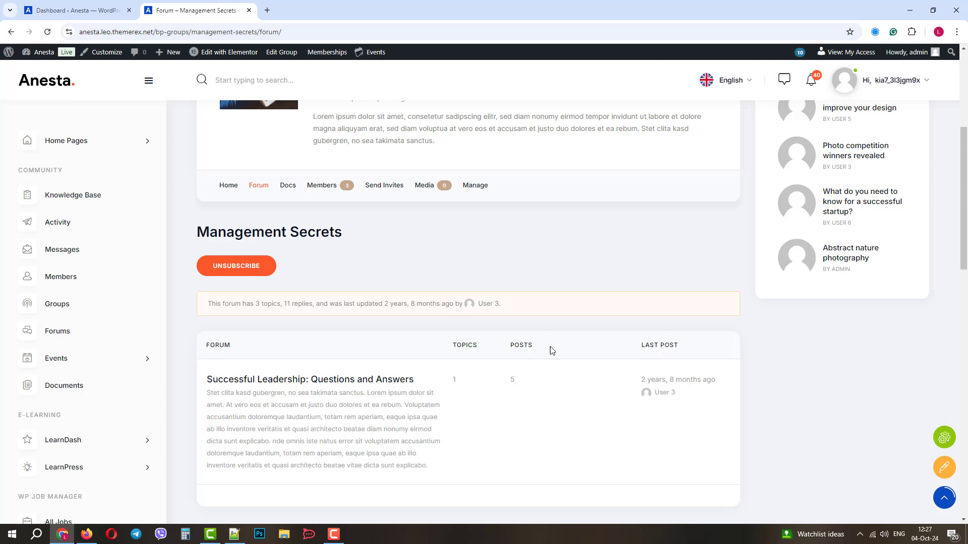
{"action": "scroll", "coordinate": [551, 349], "scroll_direction": "down", "scroll_amount": 4}
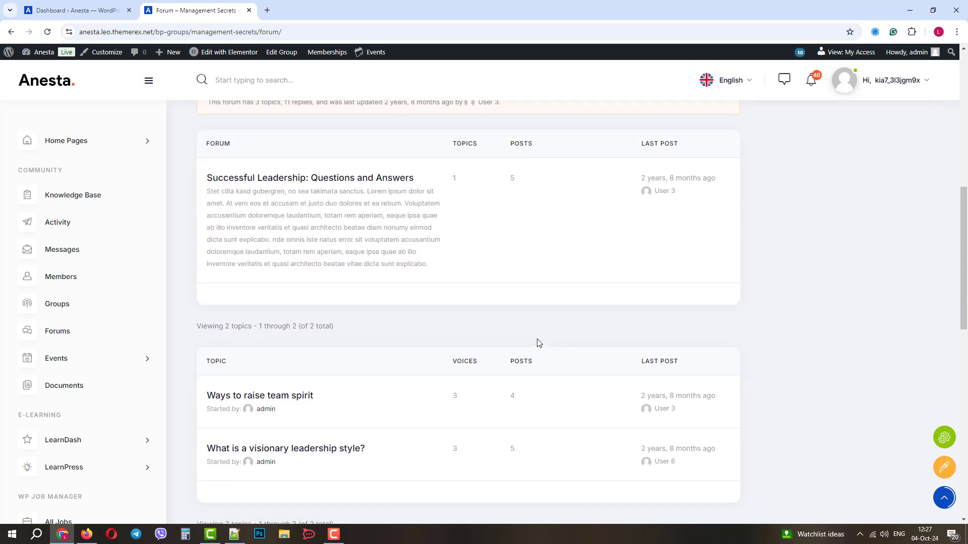
{"action": "scroll", "coordinate": [309, 391], "scroll_direction": "down", "scroll_amount": 7}
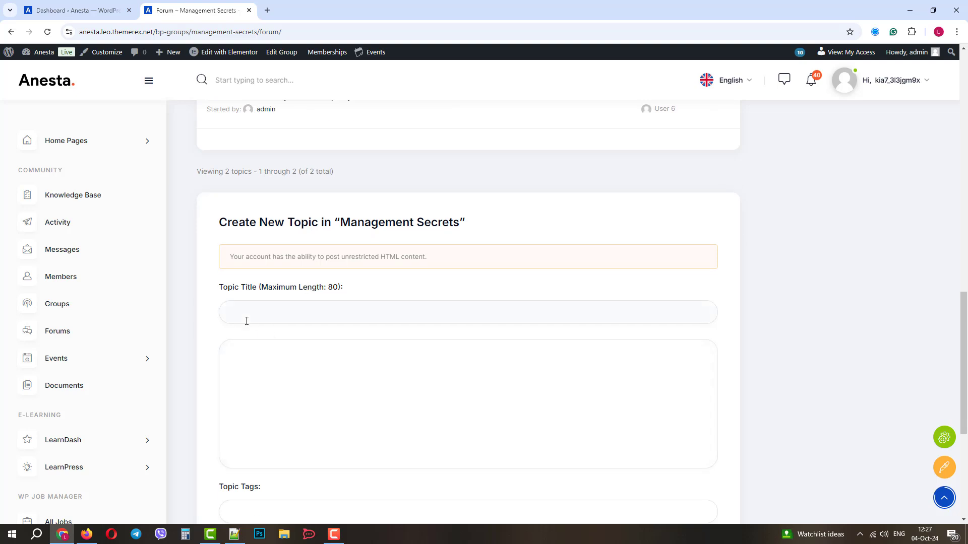
{"action": "scroll", "coordinate": [300, 378], "scroll_direction": "down", "scroll_amount": 5}
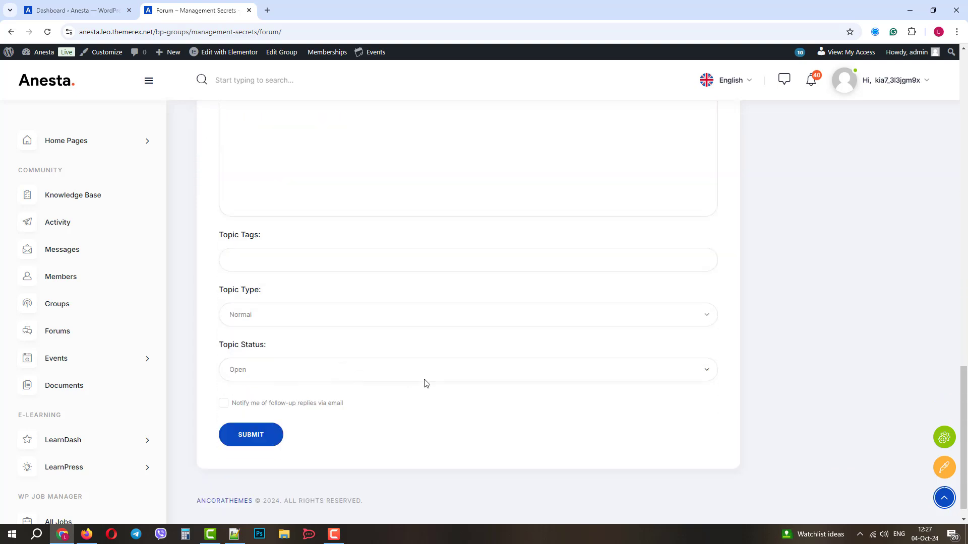
{"action": "scroll", "coordinate": [463, 387], "scroll_direction": "up", "scroll_amount": 14}
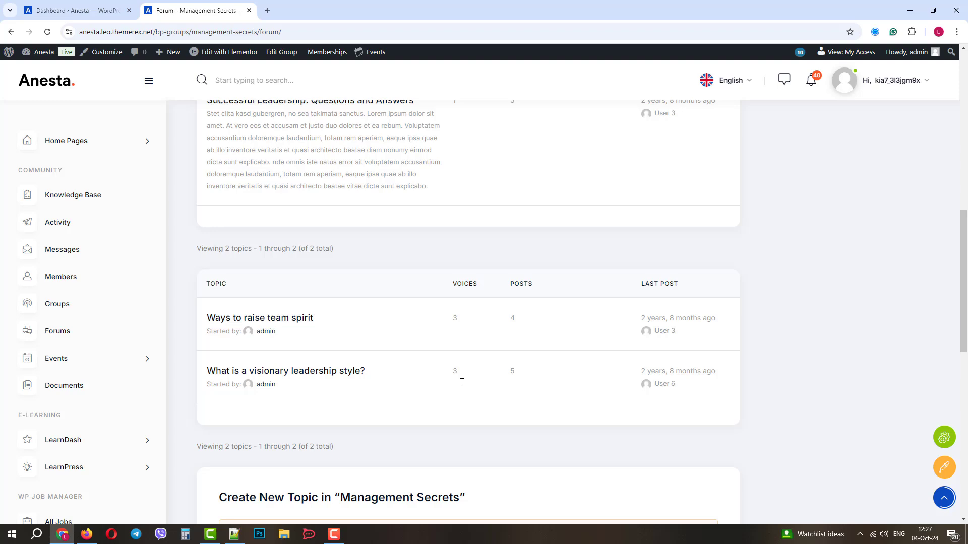
{"action": "scroll", "coordinate": [460, 387], "scroll_direction": "up", "scroll_amount": 6}
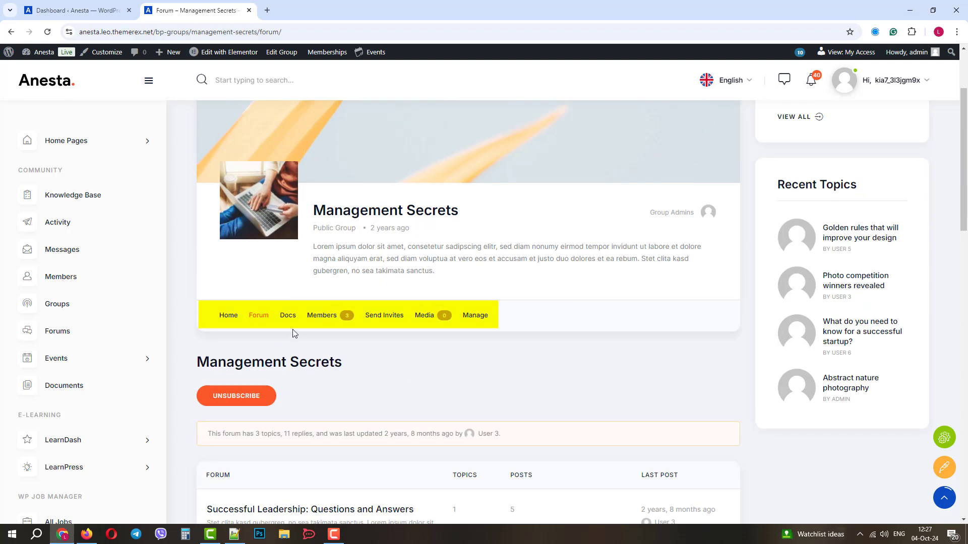
View the group's Home and Docs pages, then switch back to the admin Dashboard tab
{"action": "left_click", "coordinate": [227, 318]}
{"action": "scroll", "coordinate": [274, 358], "scroll_direction": "down", "scroll_amount": 5}
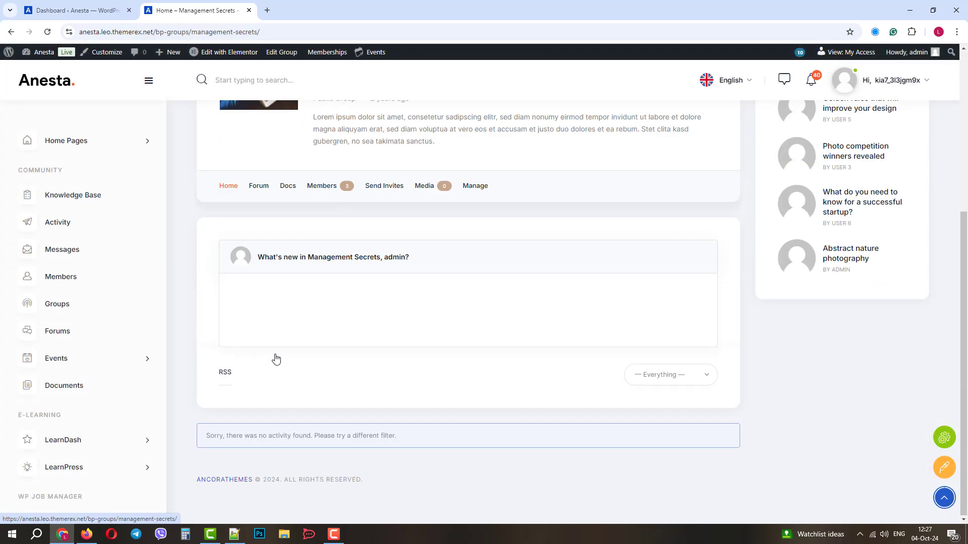
{"action": "left_click", "coordinate": [287, 186]}
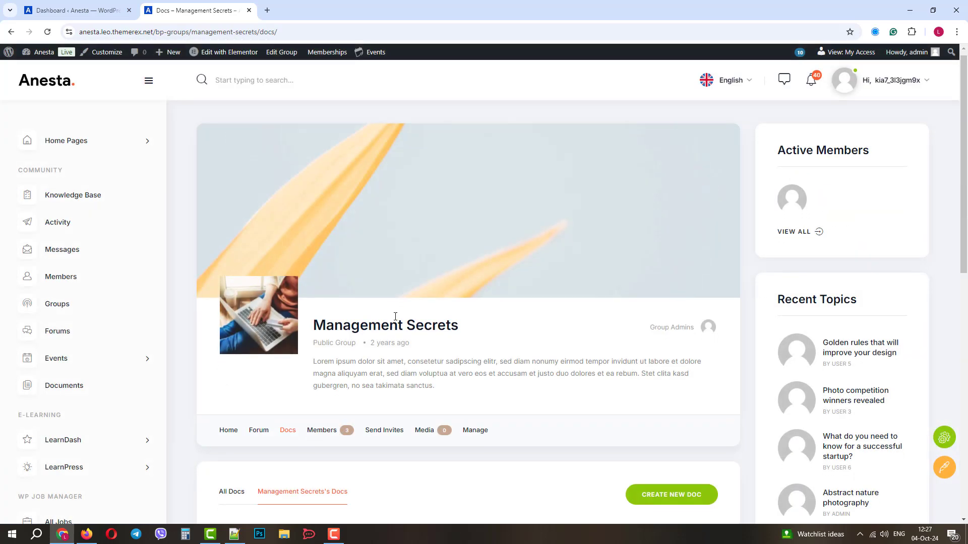
{"action": "scroll", "coordinate": [395, 317], "scroll_direction": "down", "scroll_amount": 3}
{"action": "scroll", "coordinate": [395, 317], "scroll_direction": "down", "scroll_amount": 1}
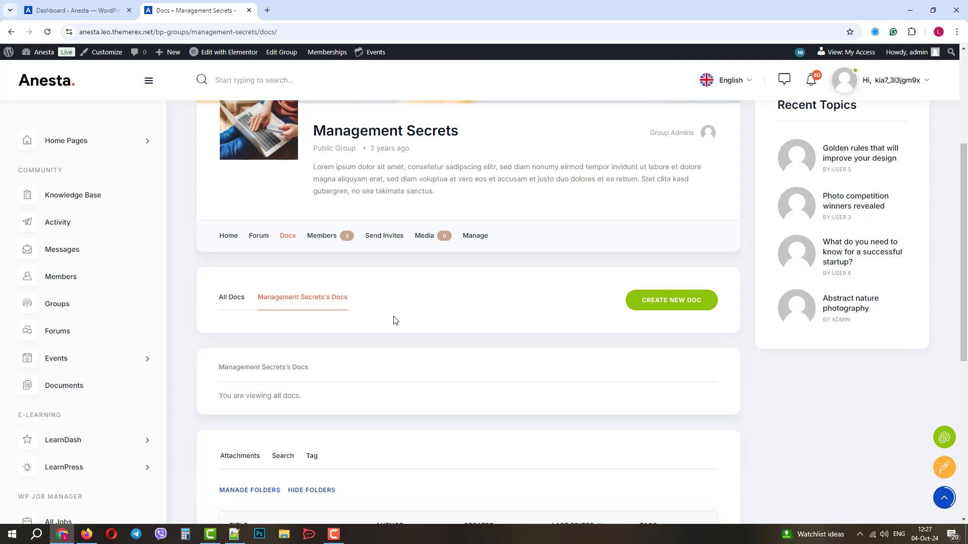
{"action": "scroll", "coordinate": [396, 320], "scroll_direction": "up", "scroll_amount": 3}
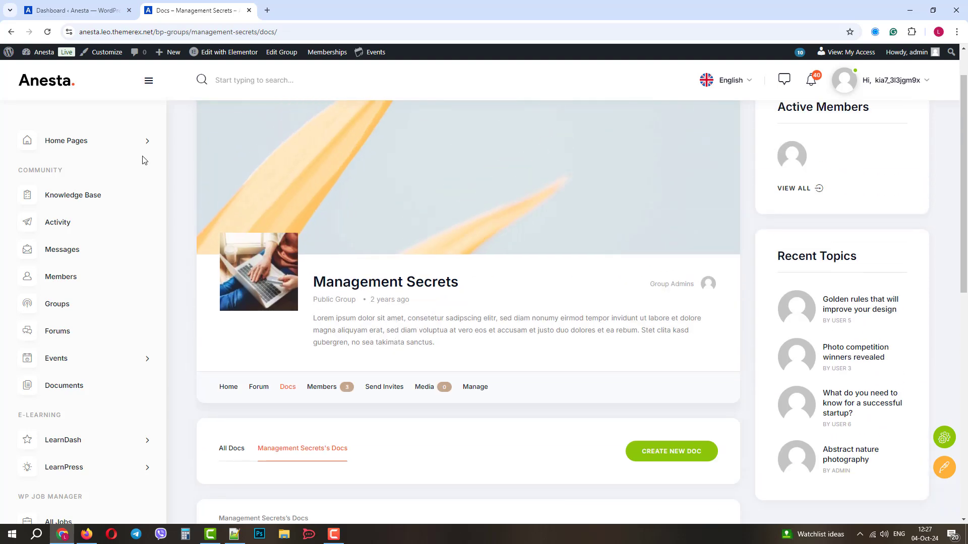
{"action": "left_click", "coordinate": [75, 10]}
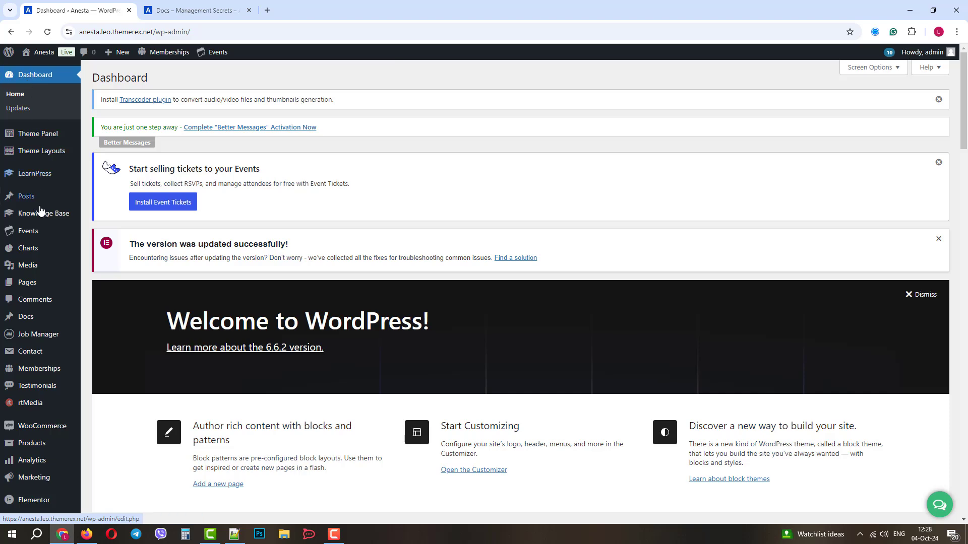
Open the Art Group forum's Edit Forum screen from the All Forums list
{"action": "scroll", "coordinate": [45, 257], "scroll_direction": "down", "scroll_amount": 4}
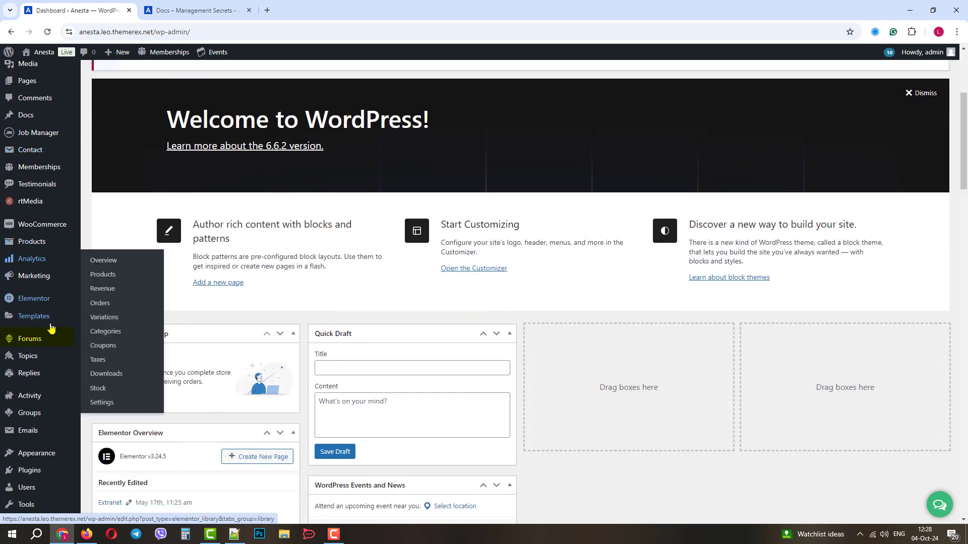
{"action": "mouse_move", "coordinate": [38, 345]}
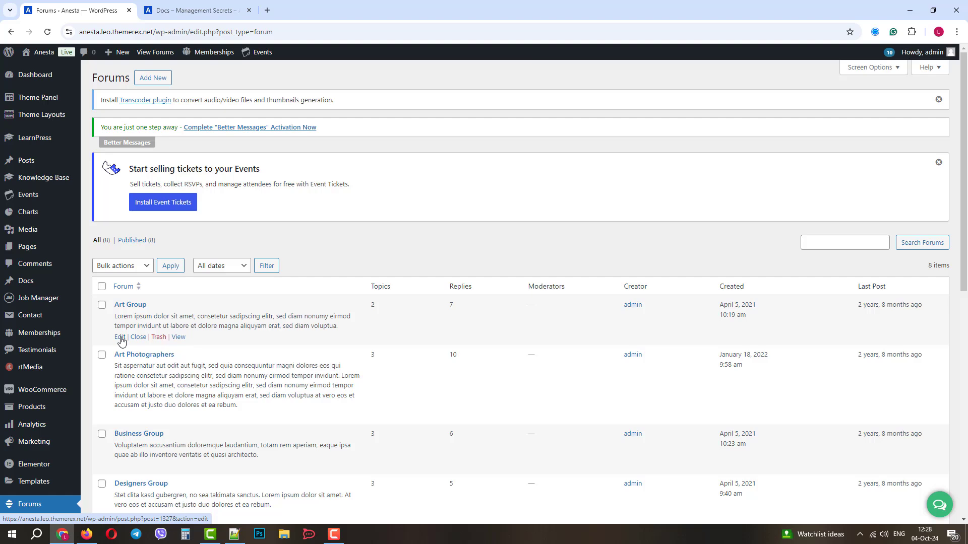
{"action": "left_click", "coordinate": [120, 337]}
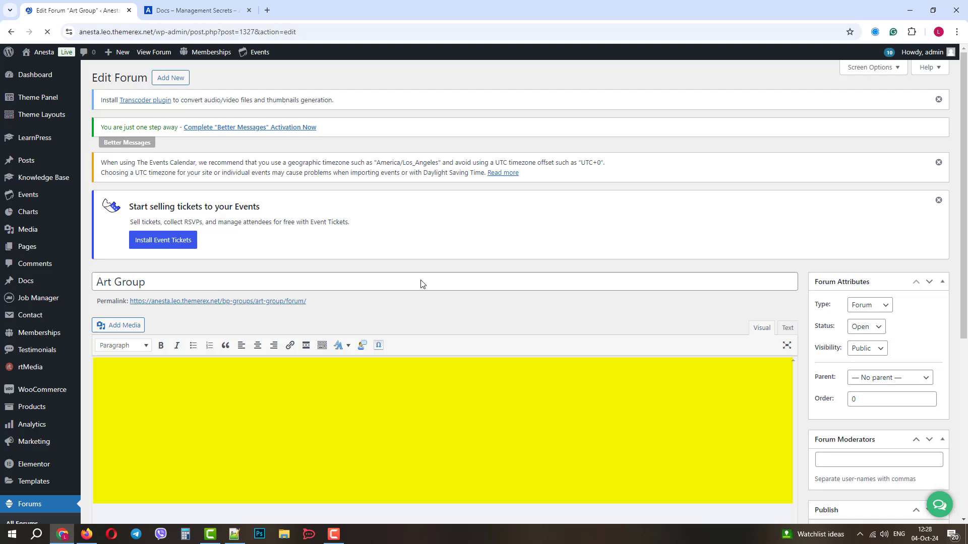
Check Art Group's attributes, keeping type Forum, status Open, visibility Public and no parent
{"action": "scroll", "coordinate": [422, 282], "scroll_direction": "down", "scroll_amount": 1}
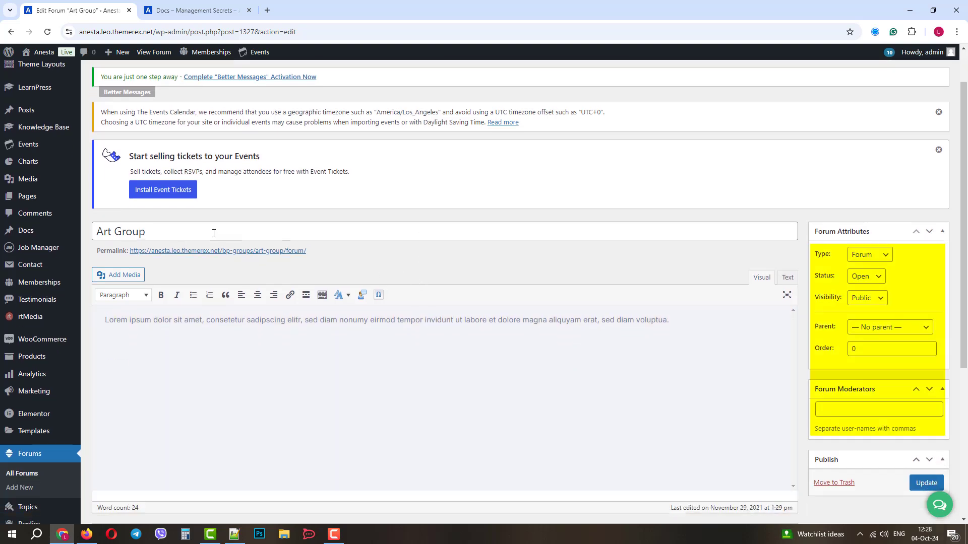
{"action": "scroll", "coordinate": [884, 254], "scroll_direction": "down", "scroll_amount": 1}
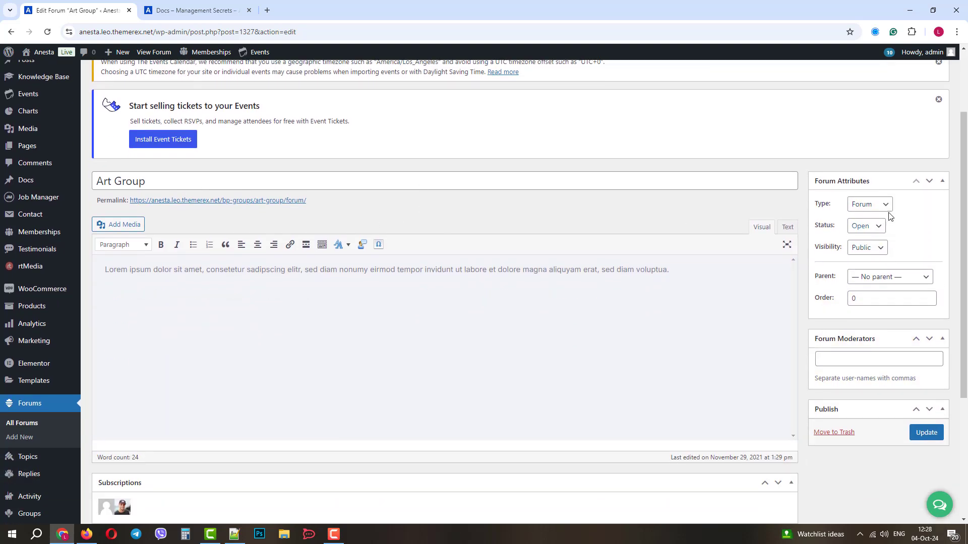
{"action": "left_click", "coordinate": [888, 207]}
{"action": "left_click", "coordinate": [888, 209]}
{"action": "left_click", "coordinate": [881, 228]}
{"action": "left_click", "coordinate": [881, 228]}
{"action": "left_click", "coordinate": [876, 248]}
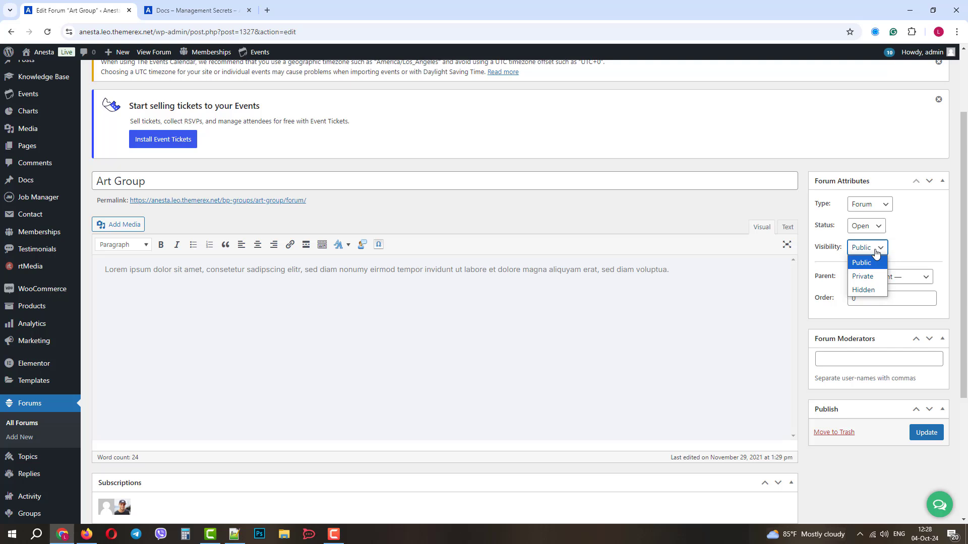
{"action": "left_click", "coordinate": [876, 255]}
{"action": "left_click", "coordinate": [890, 277]}
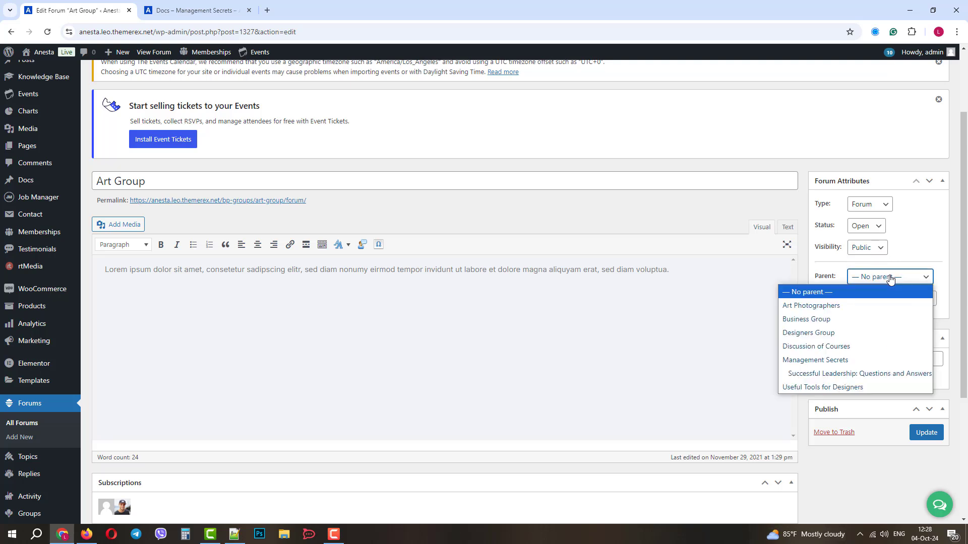
{"action": "left_click", "coordinate": [890, 280]}
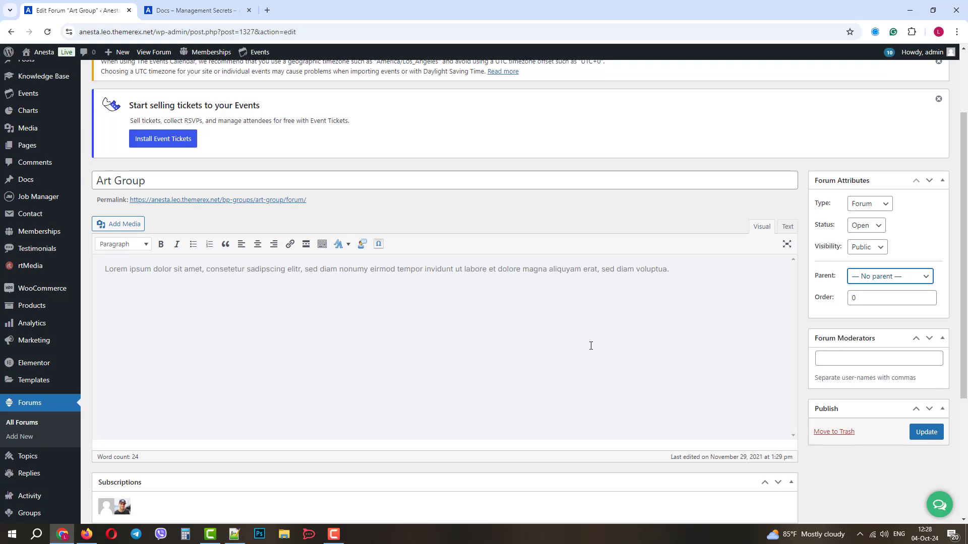
Select the Forum Moderators field and scroll through the rest of the forum edit screen
{"action": "scroll", "coordinate": [730, 322], "scroll_direction": "down", "scroll_amount": 1}
{"action": "left_click", "coordinate": [847, 307]}
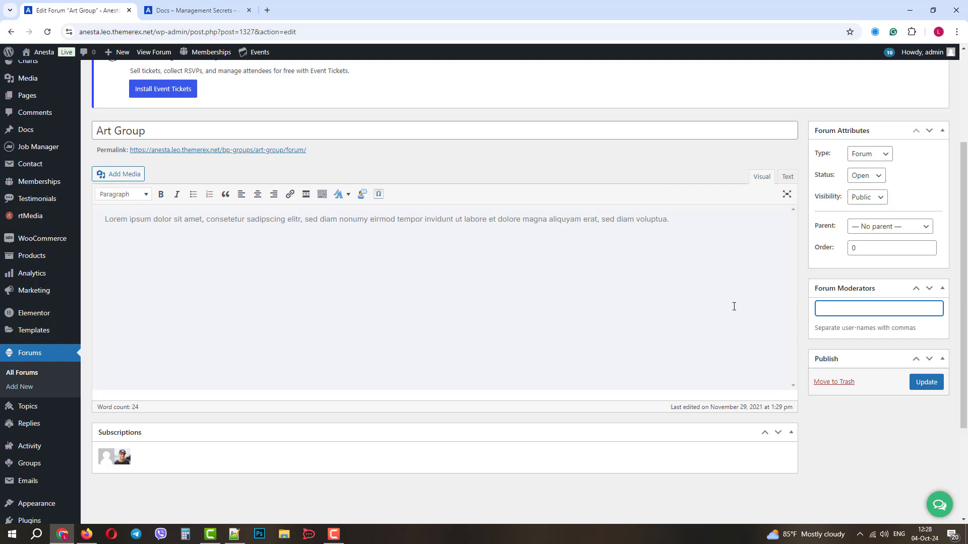
{"action": "scroll", "coordinate": [205, 314], "scroll_direction": "down", "scroll_amount": 2}
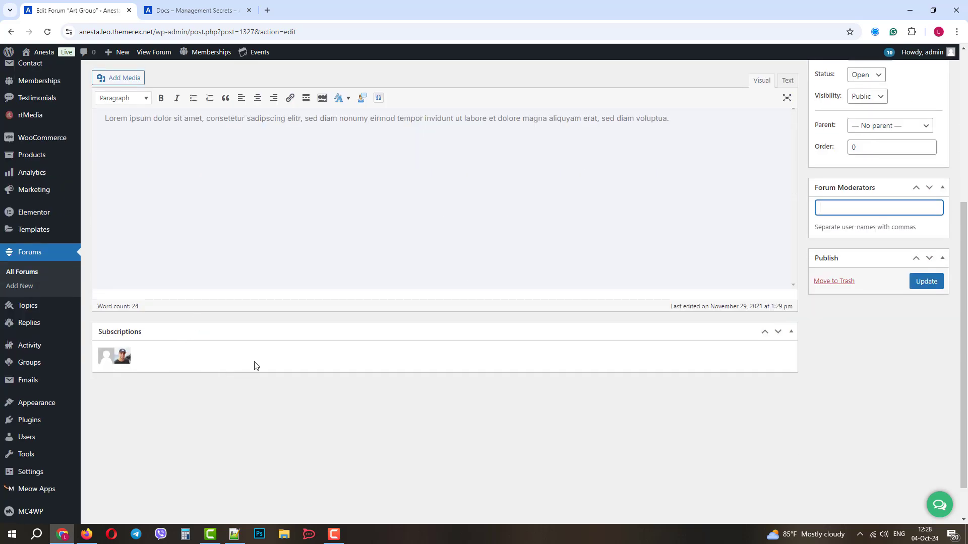
{"action": "scroll", "coordinate": [255, 366], "scroll_direction": "up", "scroll_amount": 5}
{"action": "scroll", "coordinate": [34, 364], "scroll_direction": "down", "scroll_amount": 3}
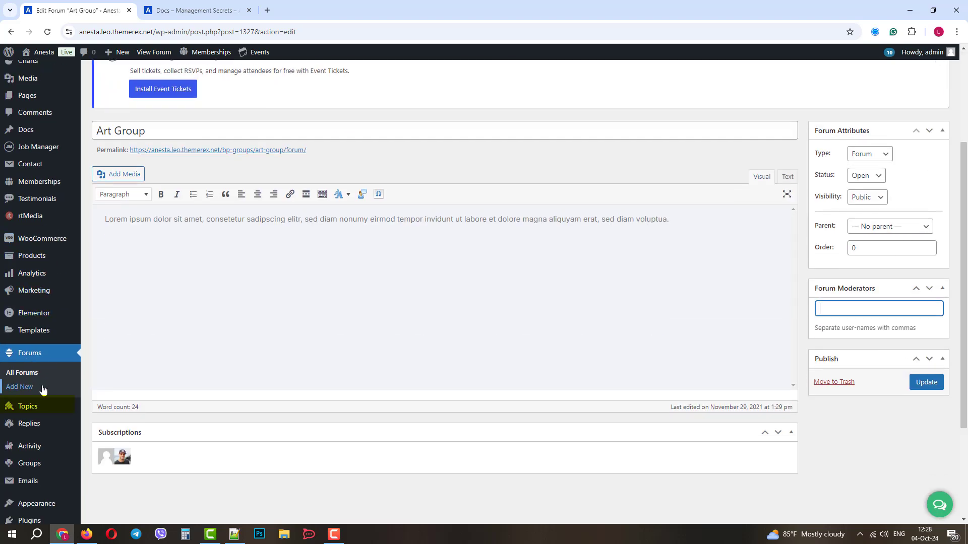
From All Topics, open 'Golden rules that will improve your design' for editing
{"action": "left_click", "coordinate": [27, 406]}
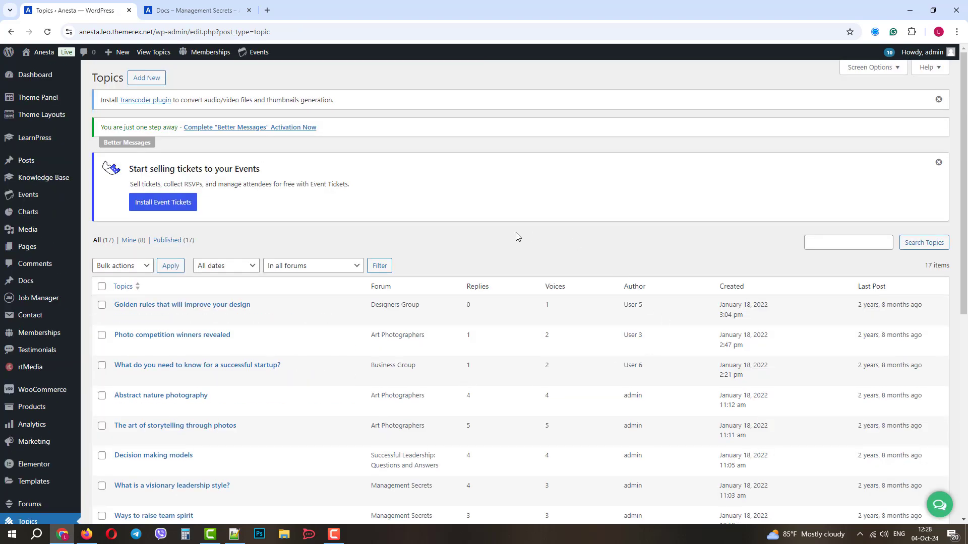
{"action": "scroll", "coordinate": [504, 231], "scroll_direction": "down", "scroll_amount": 2}
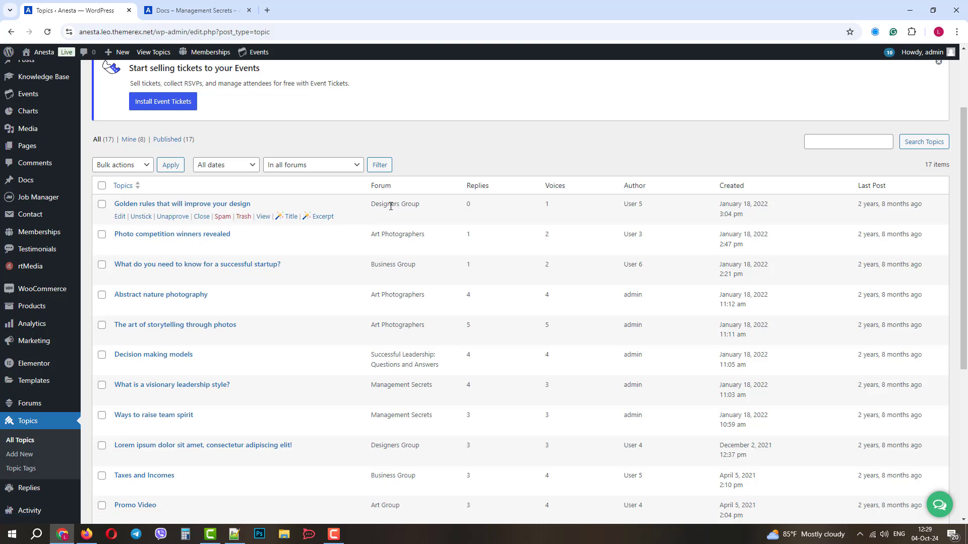
{"action": "left_click", "coordinate": [119, 218]}
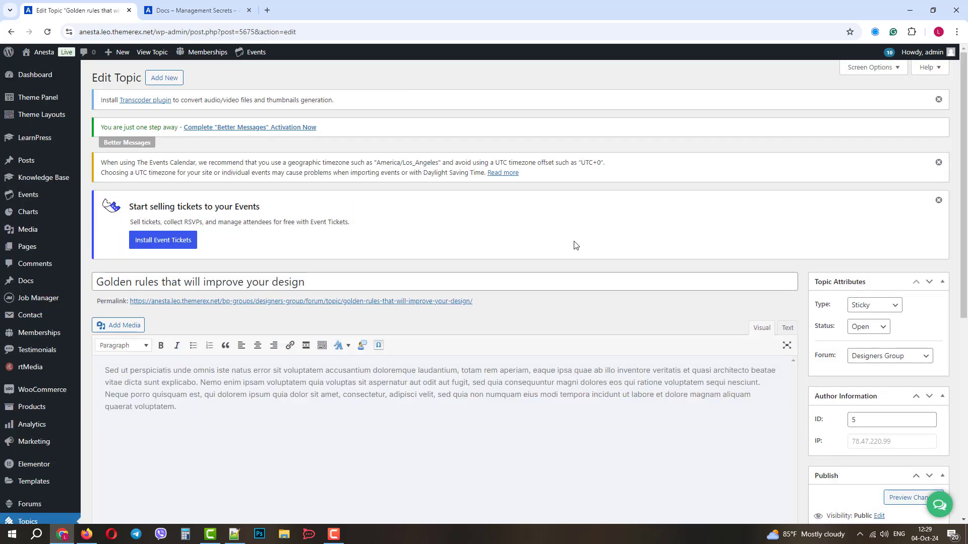
Confirm the topic stays Sticky, Open and in Designers Group without changing anything
{"action": "scroll", "coordinate": [576, 245], "scroll_direction": "down", "scroll_amount": 2}
{"action": "left_click", "coordinate": [874, 205]}
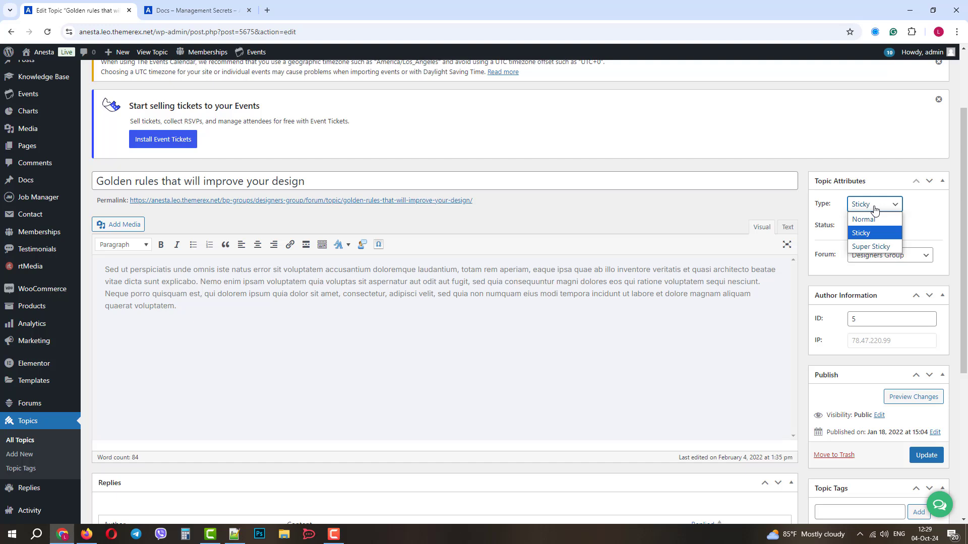
{"action": "left_click", "coordinate": [874, 209]}
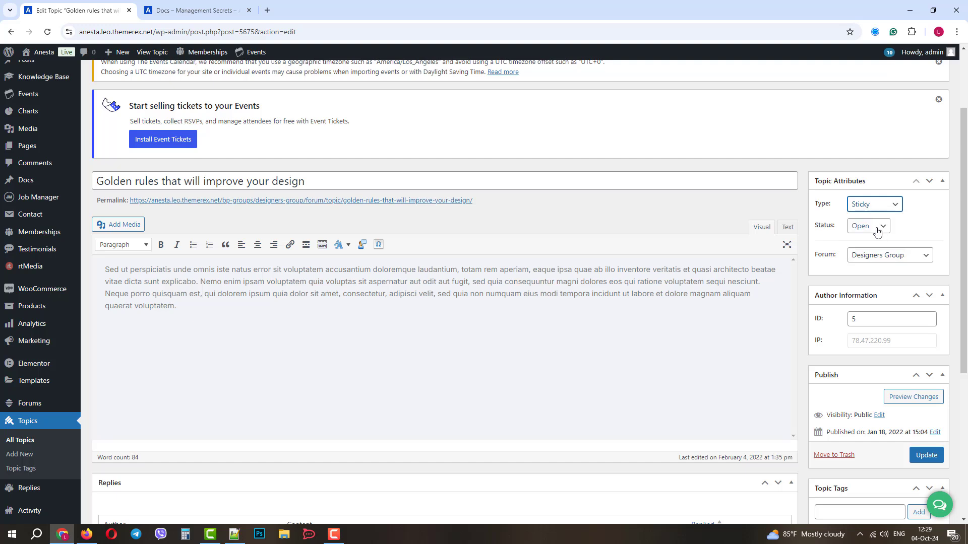
{"action": "left_click", "coordinate": [877, 230]}
{"action": "left_click", "coordinate": [877, 229]}
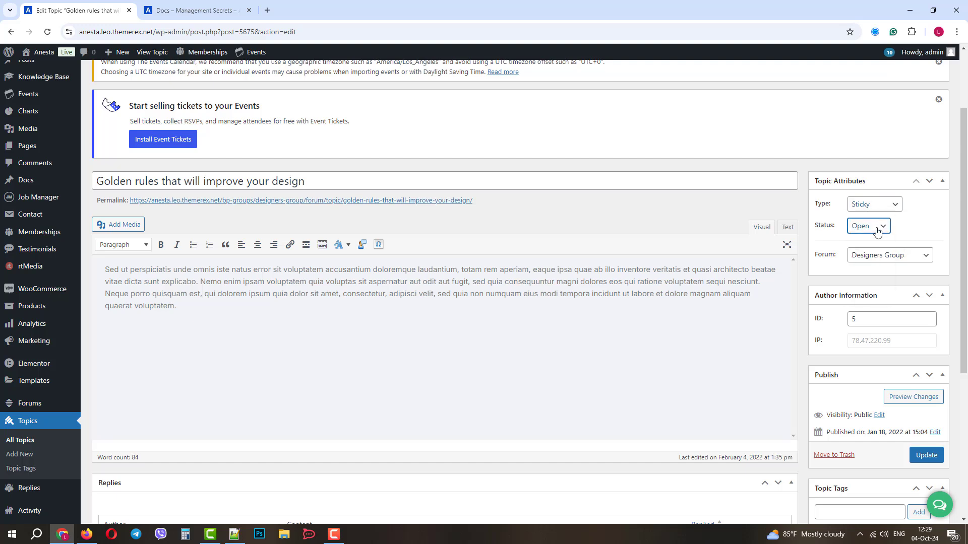
{"action": "left_click", "coordinate": [889, 256]}
{"action": "left_click", "coordinate": [889, 256]}
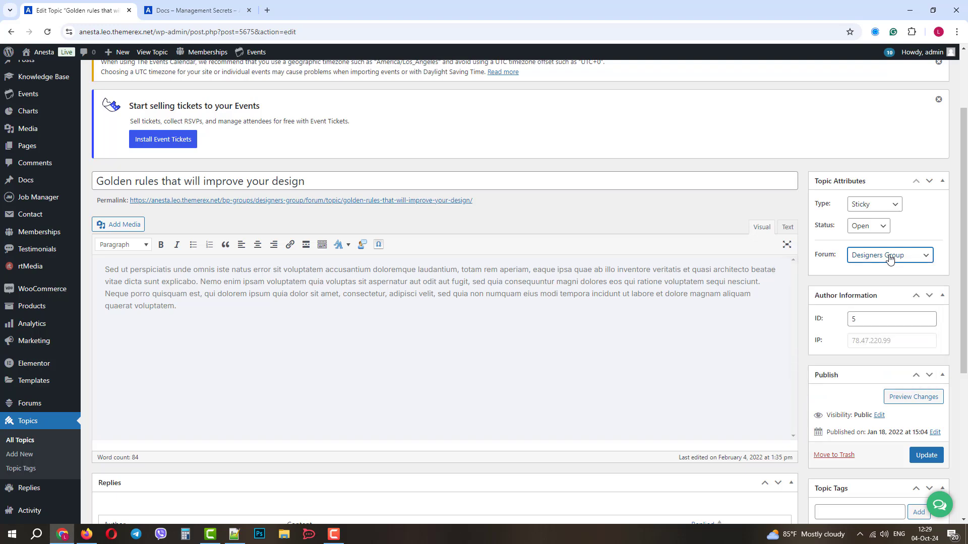
Scroll down the topic editor and move on to the Replies list
{"action": "scroll", "coordinate": [410, 285], "scroll_direction": "down", "scroll_amount": 1}
{"action": "scroll", "coordinate": [409, 284], "scroll_direction": "down", "scroll_amount": 4}
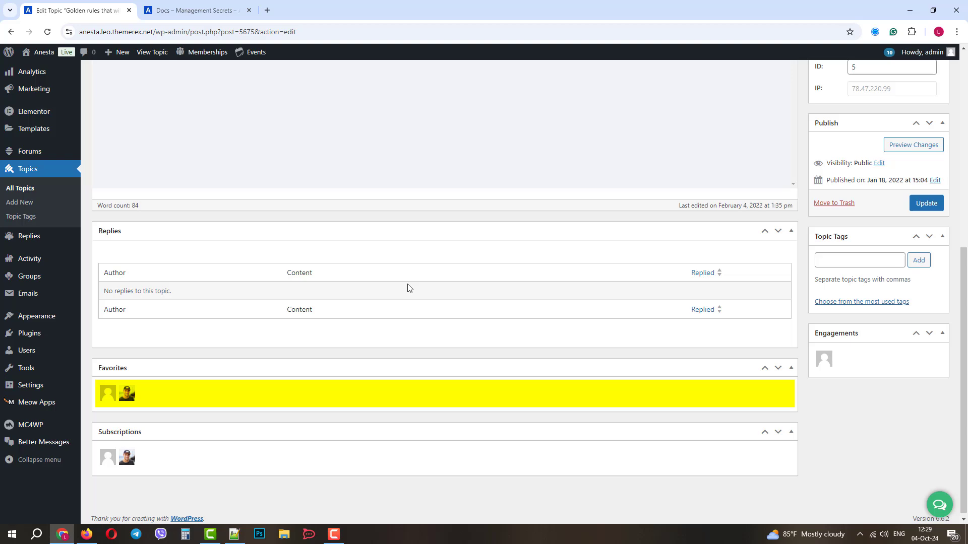
{"action": "left_click", "coordinate": [42, 239]}
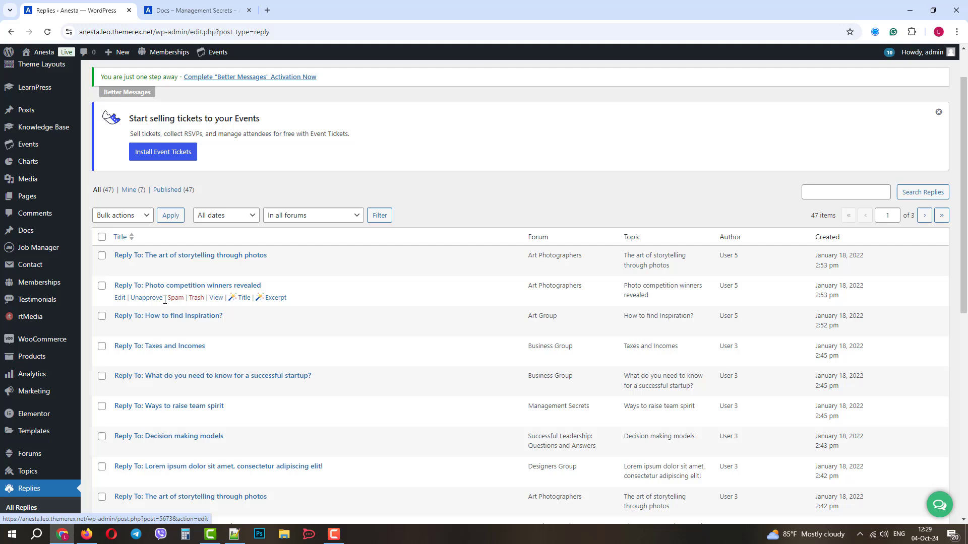
Scroll through the 47 forum replies, then go to the BuddyPress Activity page
{"action": "scroll", "coordinate": [165, 301], "scroll_direction": "down", "scroll_amount": 3}
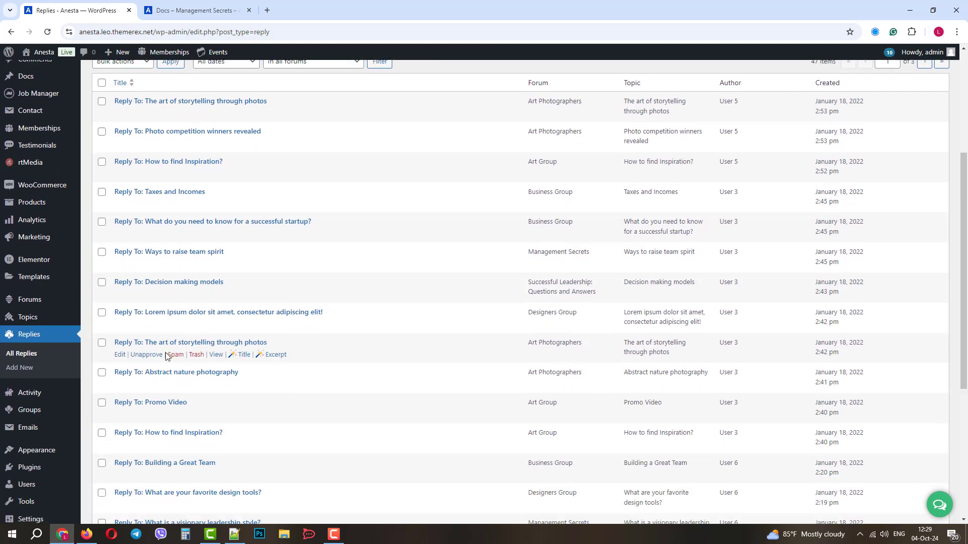
{"action": "scroll", "coordinate": [168, 355], "scroll_direction": "down", "scroll_amount": 2}
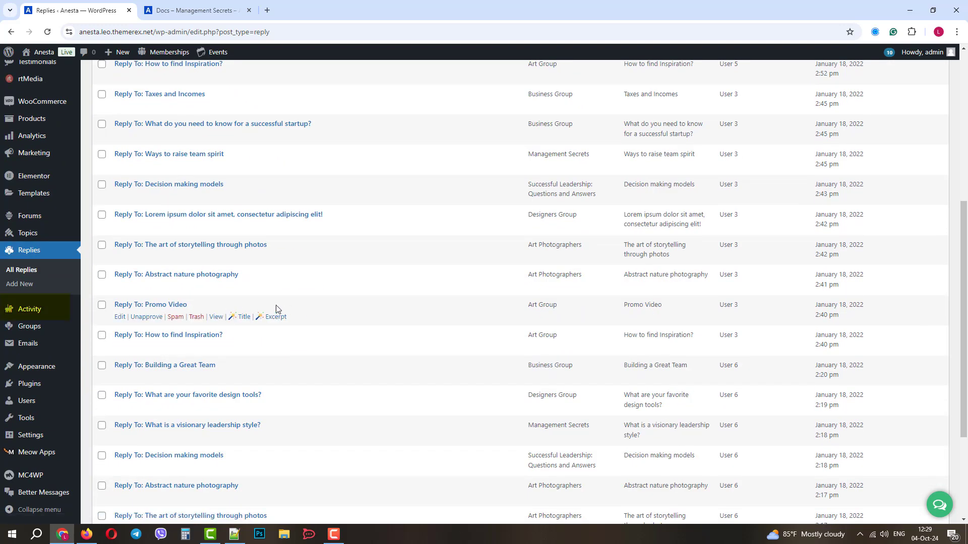
{"action": "left_click", "coordinate": [34, 312]}
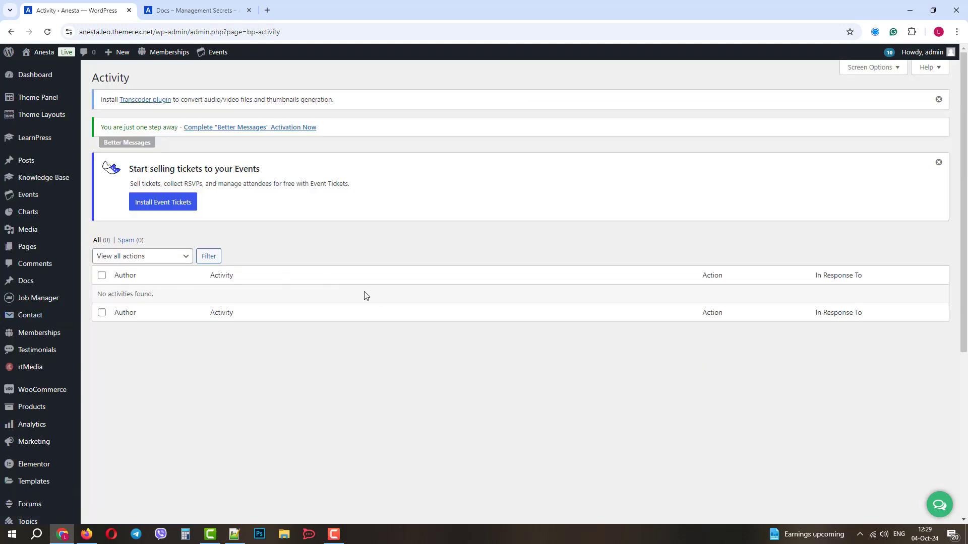
Open the Groups admin page and browse the five public groups, including Business Group and Art Group
{"action": "scroll", "coordinate": [51, 382], "scroll_direction": "down", "scroll_amount": 3}
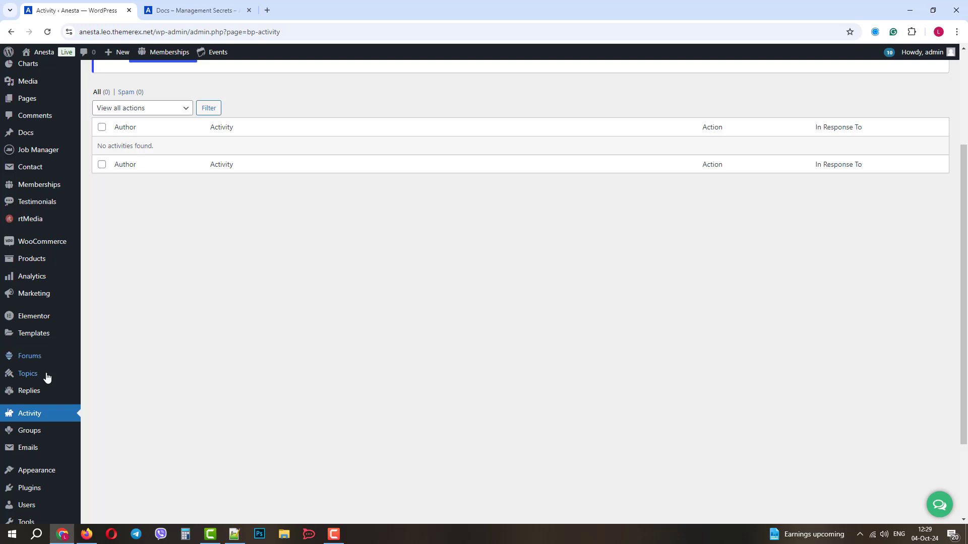
{"action": "left_click", "coordinate": [35, 428]}
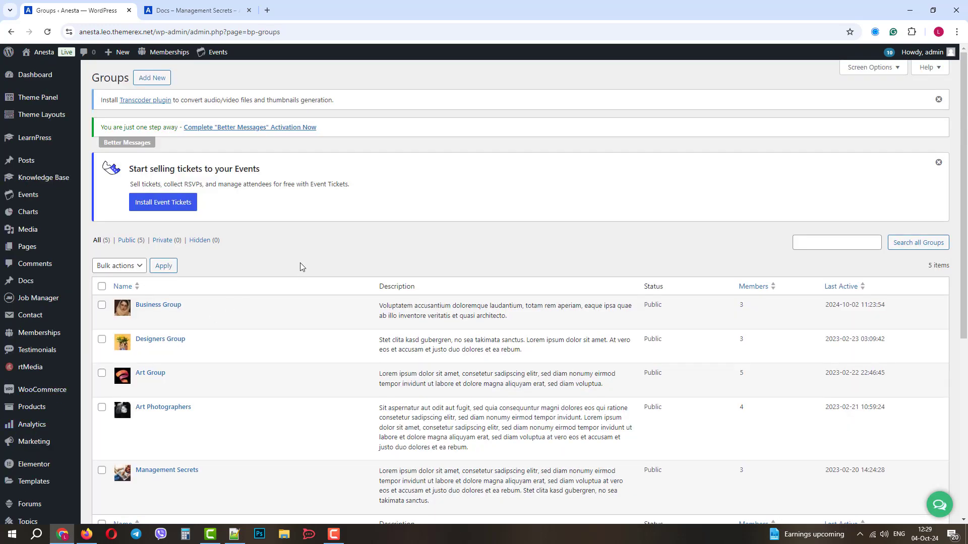
{"action": "scroll", "coordinate": [371, 243], "scroll_direction": "down", "scroll_amount": 2}
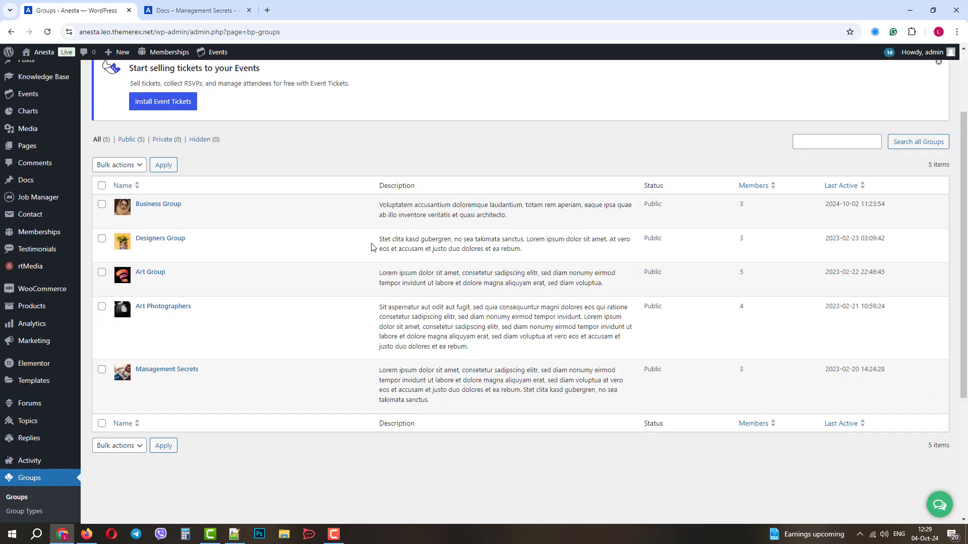
{"action": "mouse_move", "coordinate": [167, 220]}
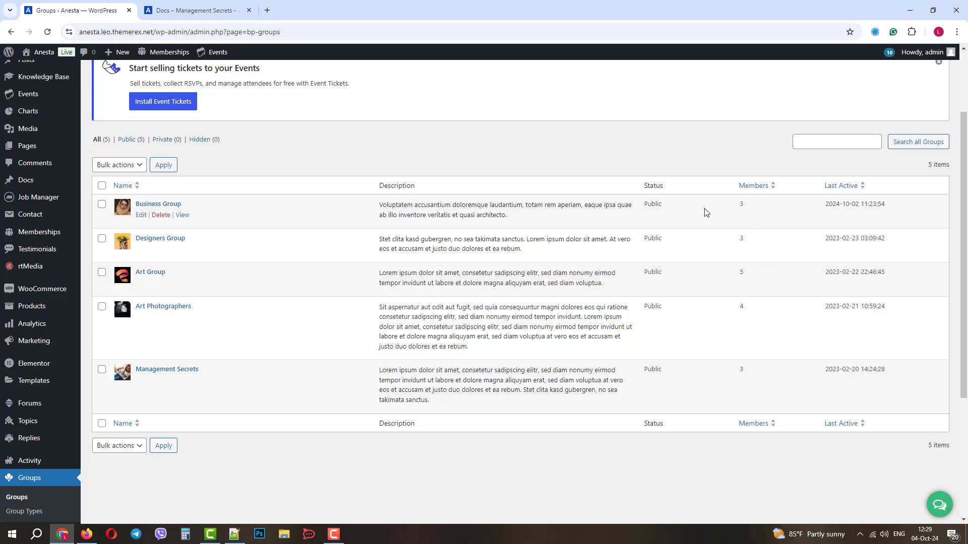
{"action": "mouse_move", "coordinate": [225, 263]}
{"action": "scroll", "coordinate": [43, 377], "scroll_direction": "down", "scroll_amount": 3}
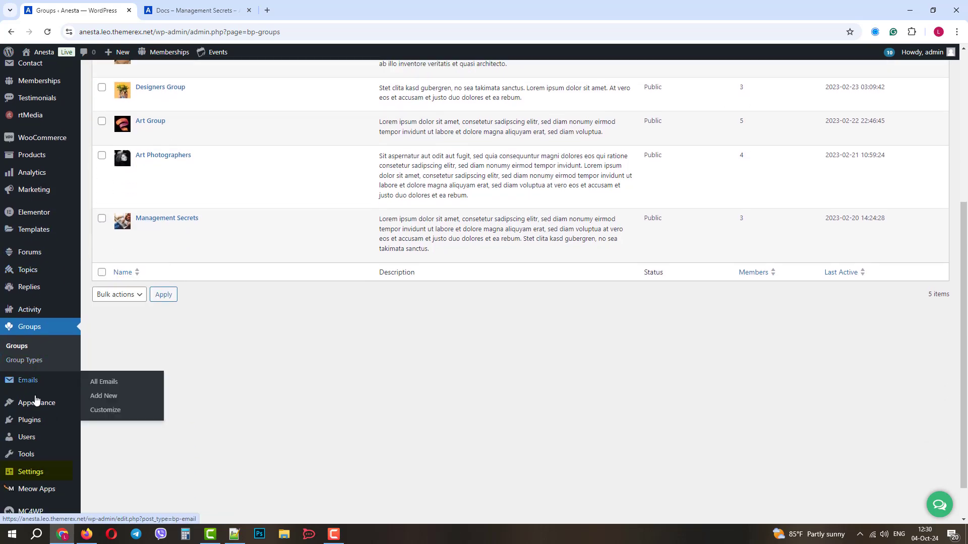
{"action": "mouse_move", "coordinate": [30, 470]}
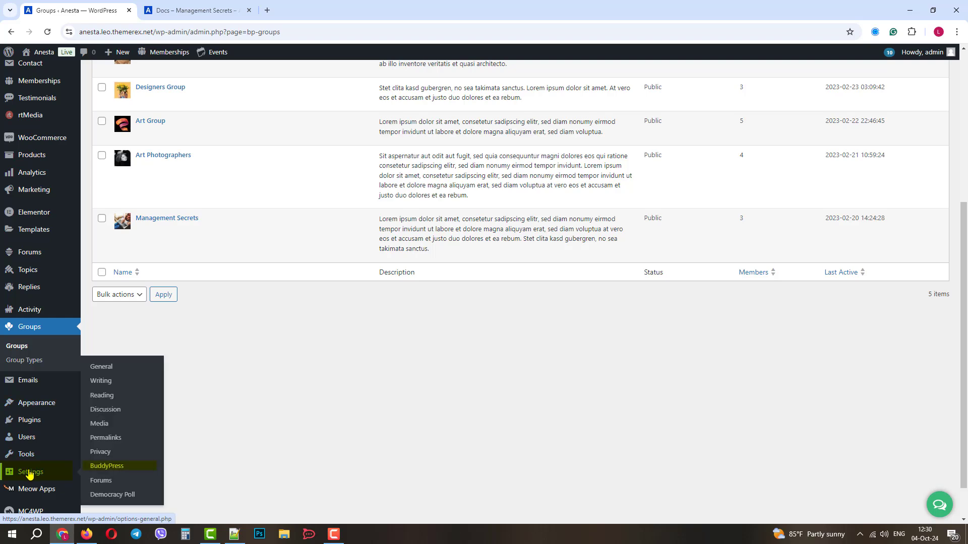
{"action": "left_click", "coordinate": [106, 472]}
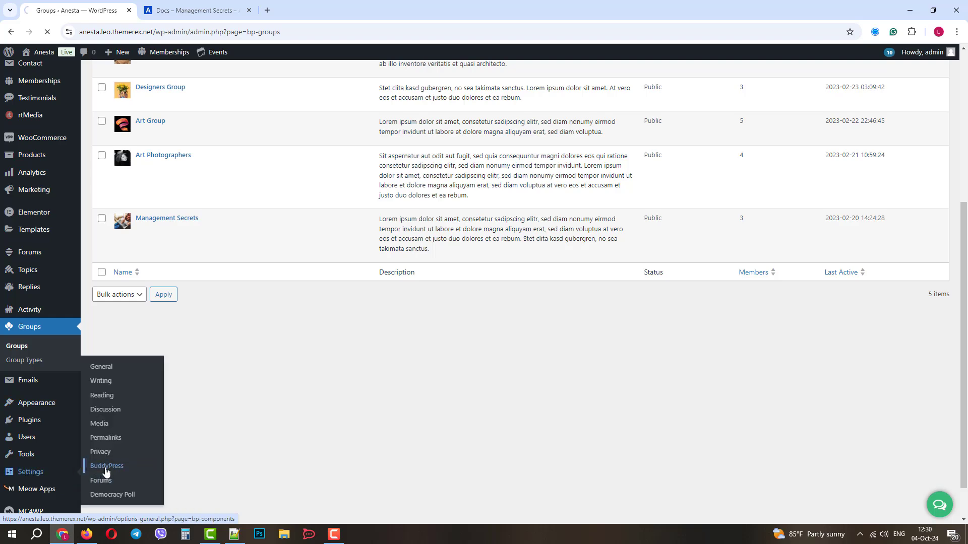
{"action": "scroll", "coordinate": [205, 398], "scroll_direction": "down", "scroll_amount": 3}
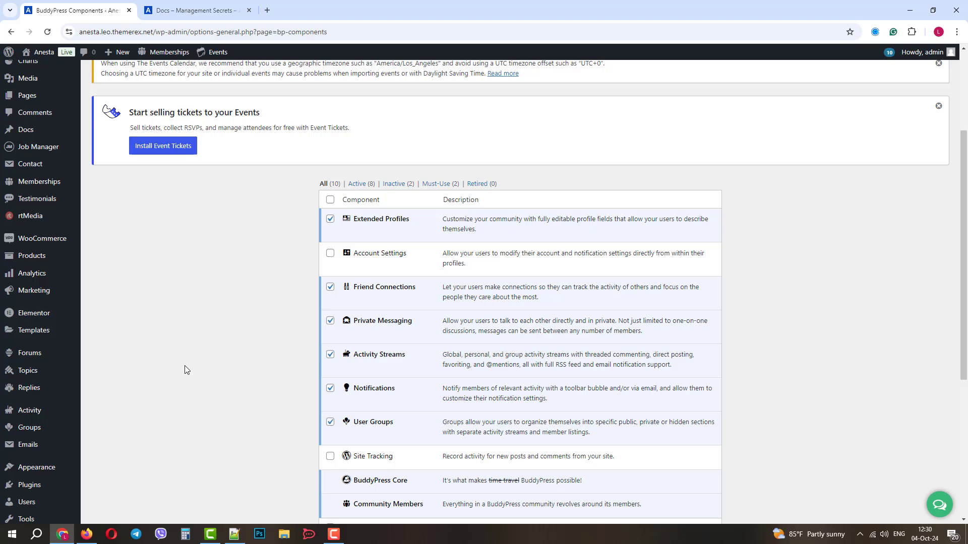
{"action": "scroll", "coordinate": [182, 363], "scroll_direction": "down", "scroll_amount": 2}
{"action": "scroll", "coordinate": [182, 363], "scroll_direction": "up", "scroll_amount": 2}
{"action": "scroll", "coordinate": [375, 415], "scroll_direction": "down", "scroll_amount": 4}
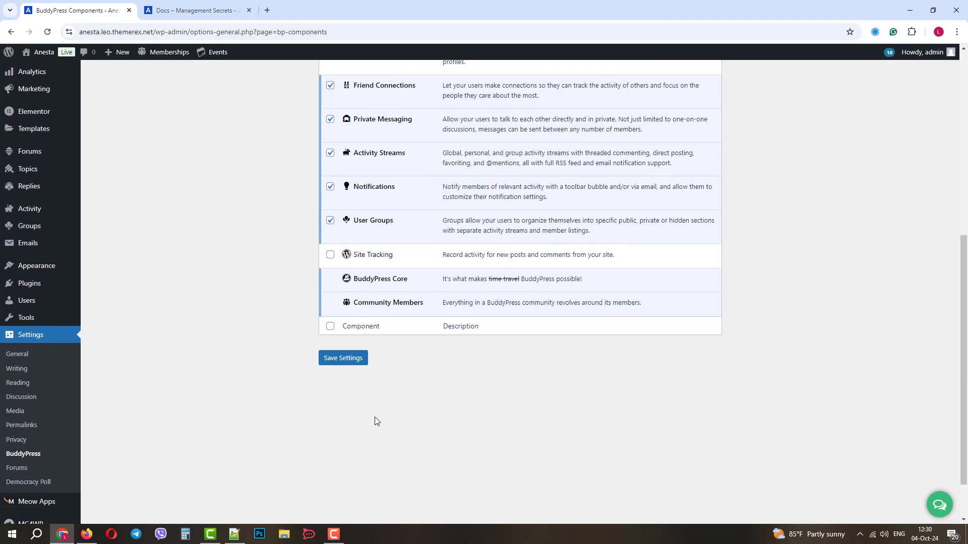
{"action": "scroll", "coordinate": [408, 328], "scroll_direction": "up", "scroll_amount": 4}
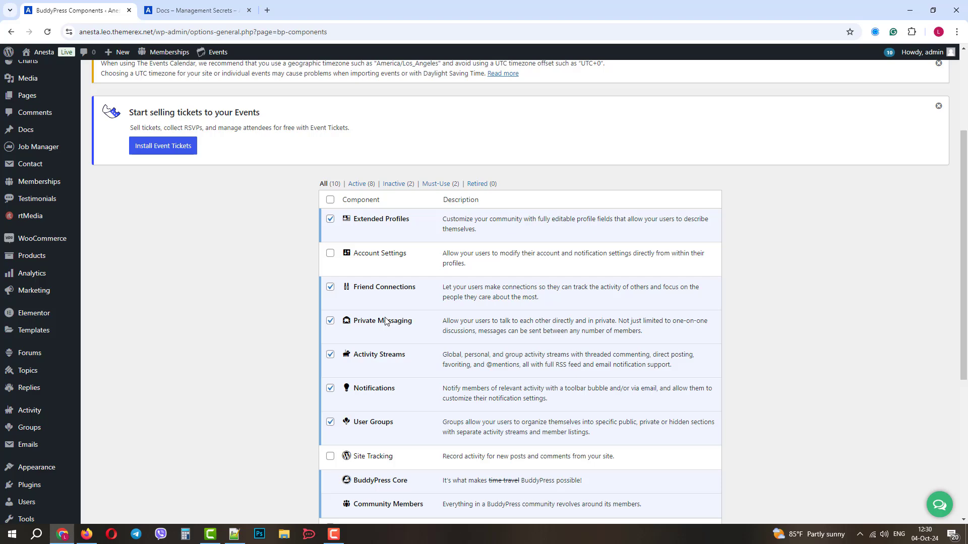
{"action": "scroll", "coordinate": [386, 321], "scroll_direction": "down", "scroll_amount": 1}
{"action": "scroll", "coordinate": [33, 377], "scroll_direction": "down", "scroll_amount": 4}
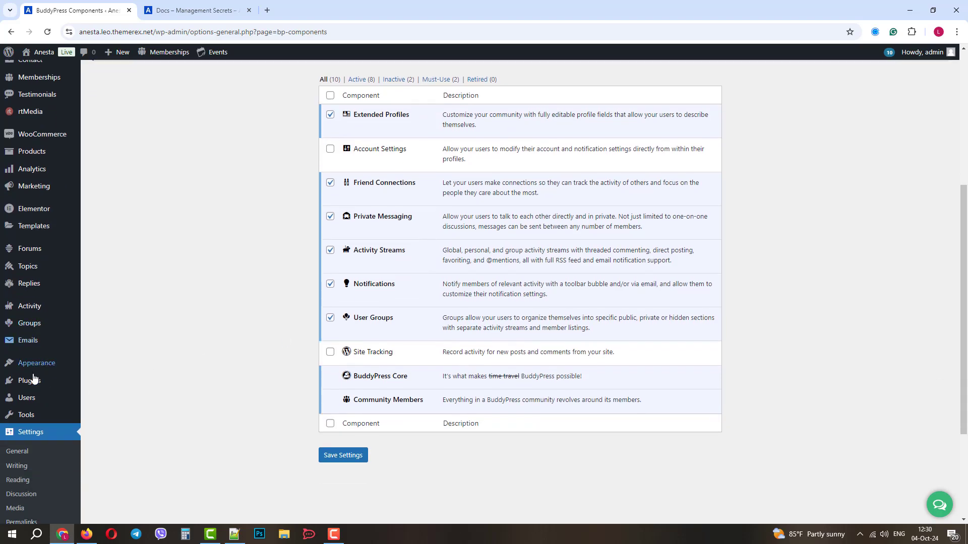
Review Forums Settings: 15 topics and replies per page, forums root slug, BuddyPress group forums
{"action": "left_click", "coordinate": [17, 419]}
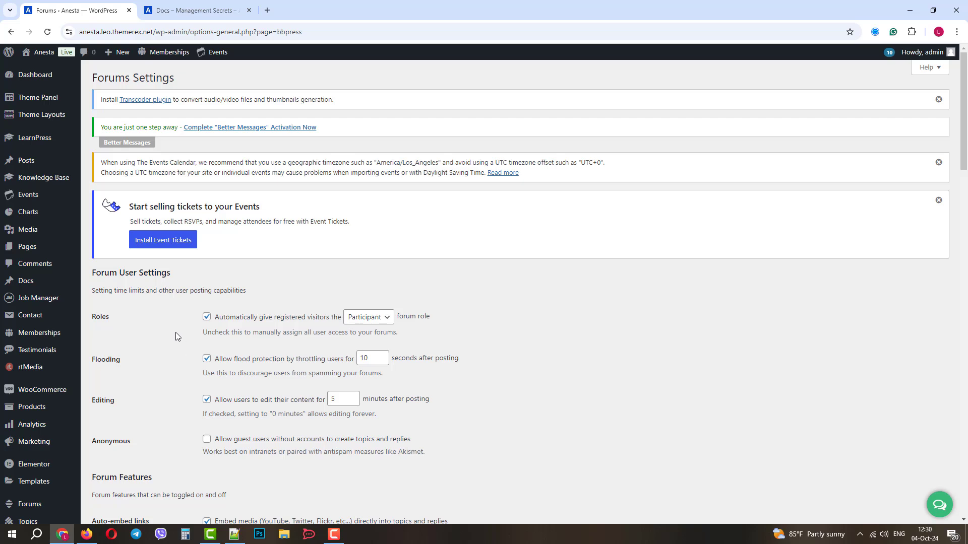
{"action": "scroll", "coordinate": [176, 332], "scroll_direction": "down", "scroll_amount": 2}
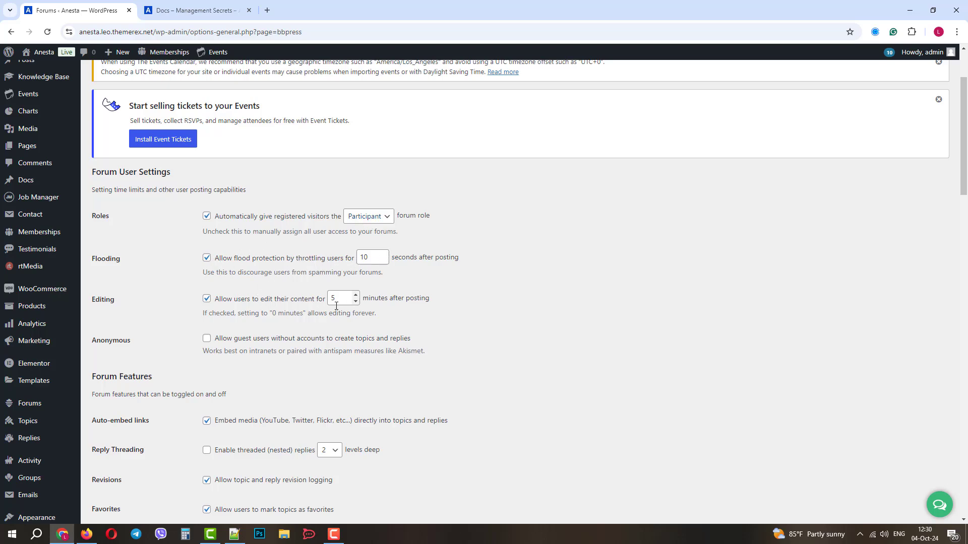
{"action": "scroll", "coordinate": [210, 343], "scroll_direction": "down", "scroll_amount": 5}
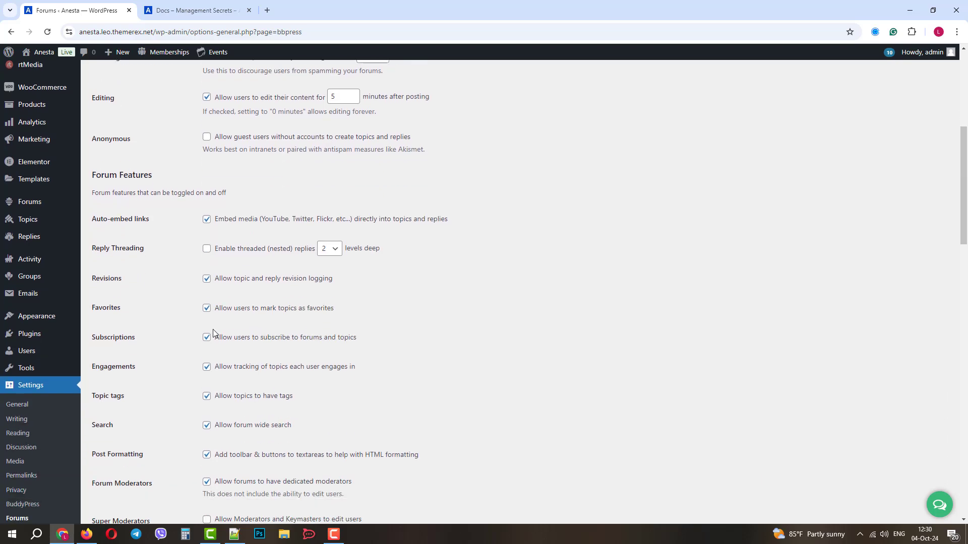
{"action": "scroll", "coordinate": [213, 328], "scroll_direction": "down", "scroll_amount": 2}
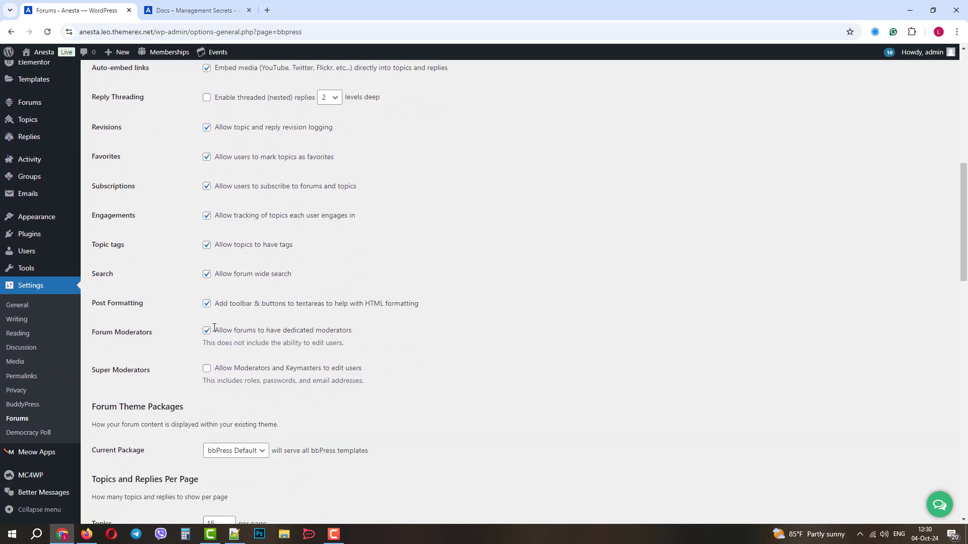
{"action": "scroll", "coordinate": [214, 328], "scroll_direction": "down", "scroll_amount": 2}
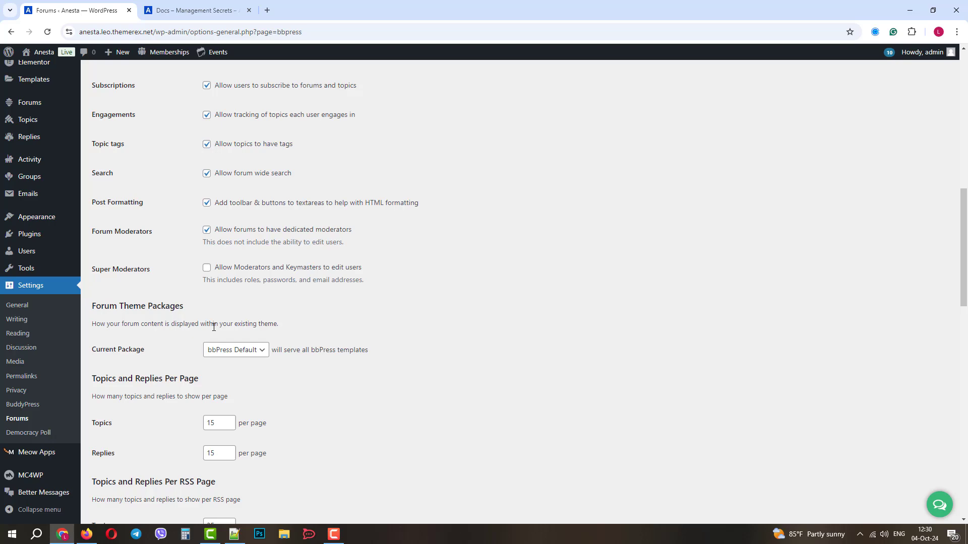
{"action": "scroll", "coordinate": [214, 327], "scroll_direction": "down", "scroll_amount": 7}
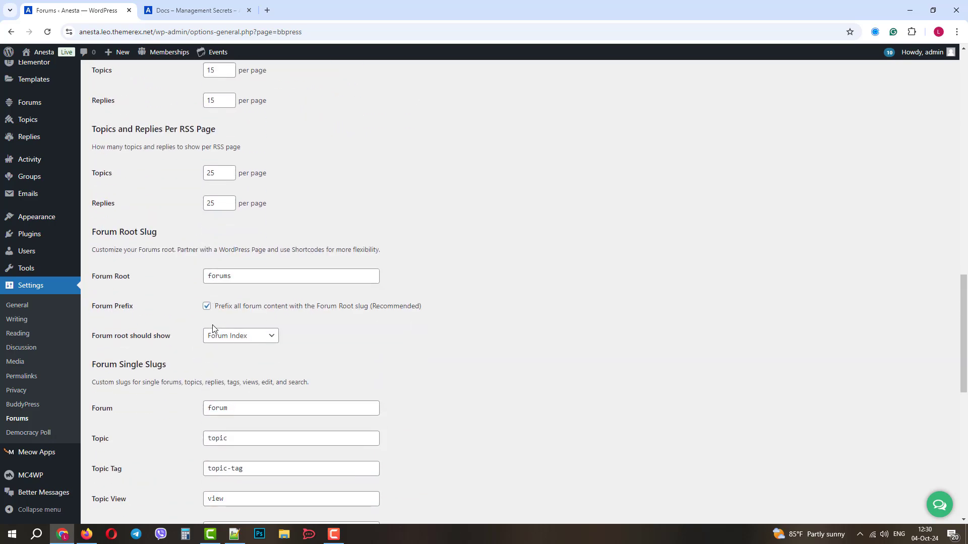
{"action": "scroll", "coordinate": [212, 328], "scroll_direction": "down", "scroll_amount": 5}
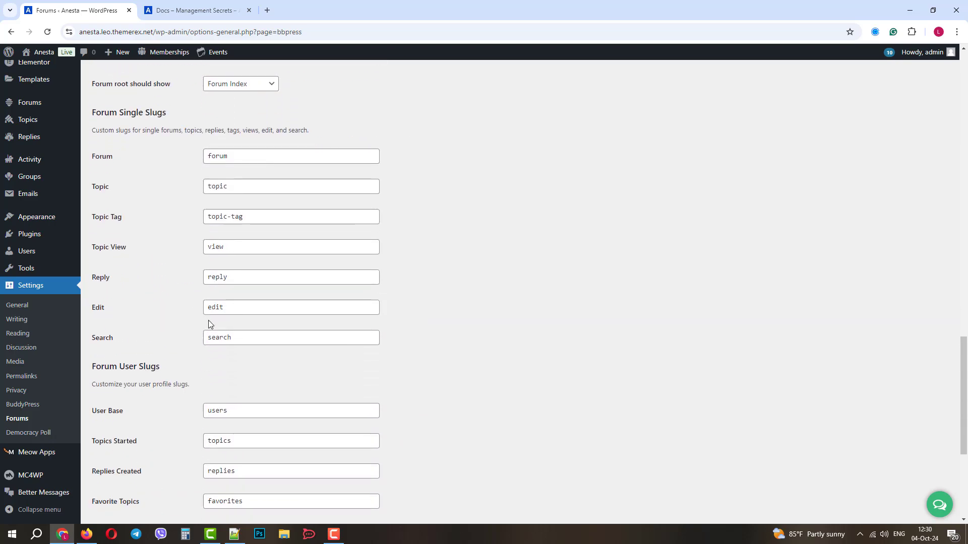
{"action": "scroll", "coordinate": [211, 324], "scroll_direction": "down", "scroll_amount": 5}
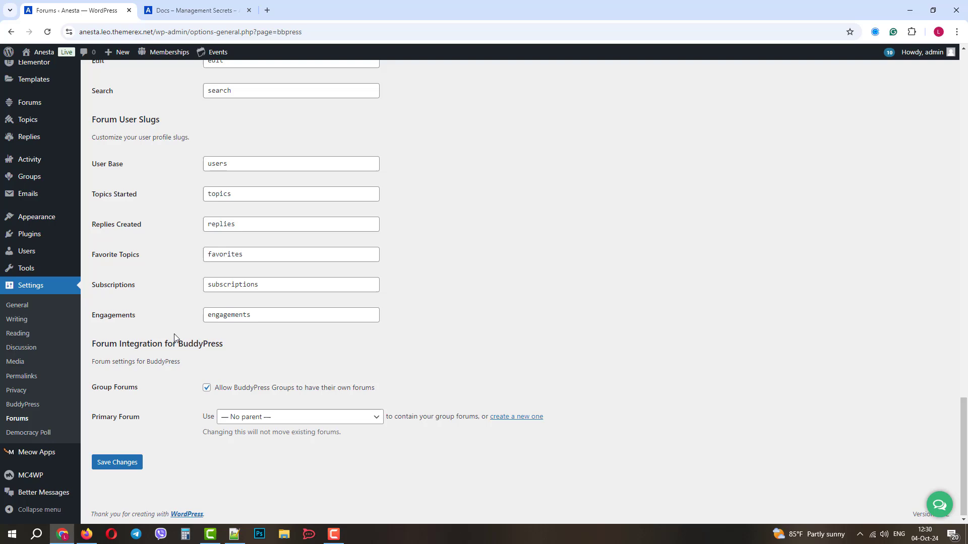
{"action": "scroll", "coordinate": [64, 304], "scroll_direction": "up", "scroll_amount": 8}
Go to Docs > Settings and review slug docs, excerpt length 20 and Docs Directory title
{"action": "mouse_move", "coordinate": [62, 303]}
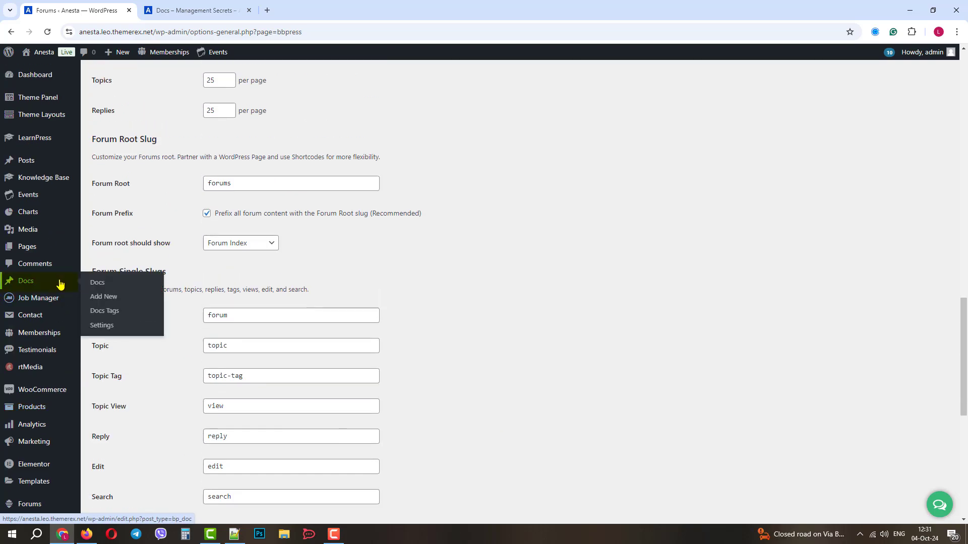
{"action": "left_click", "coordinate": [37, 283]}
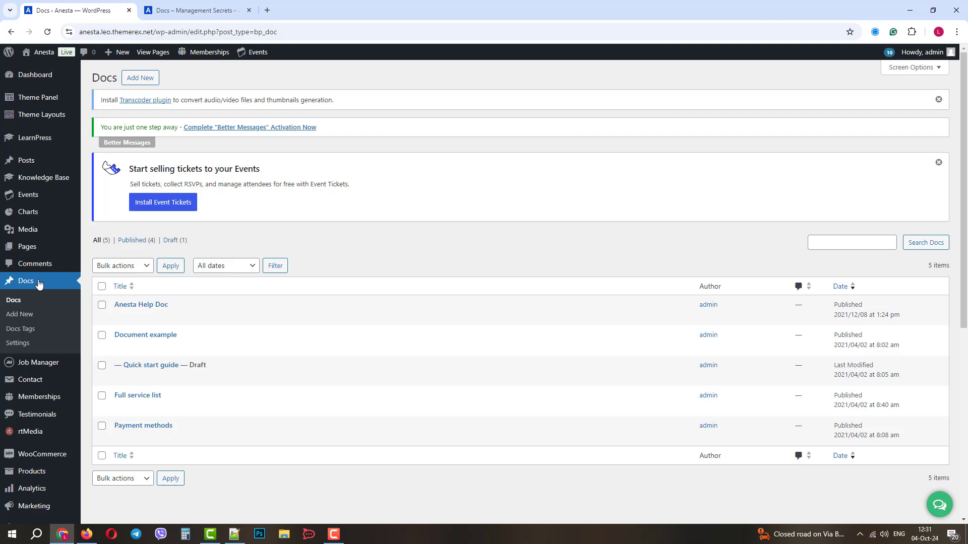
{"action": "mouse_move", "coordinate": [139, 309]}
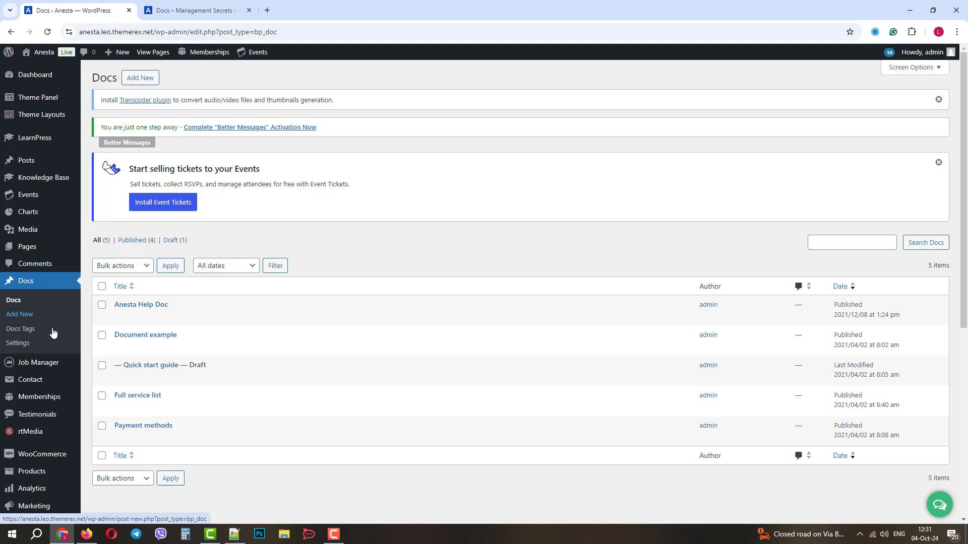
{"action": "left_click", "coordinate": [22, 344]}
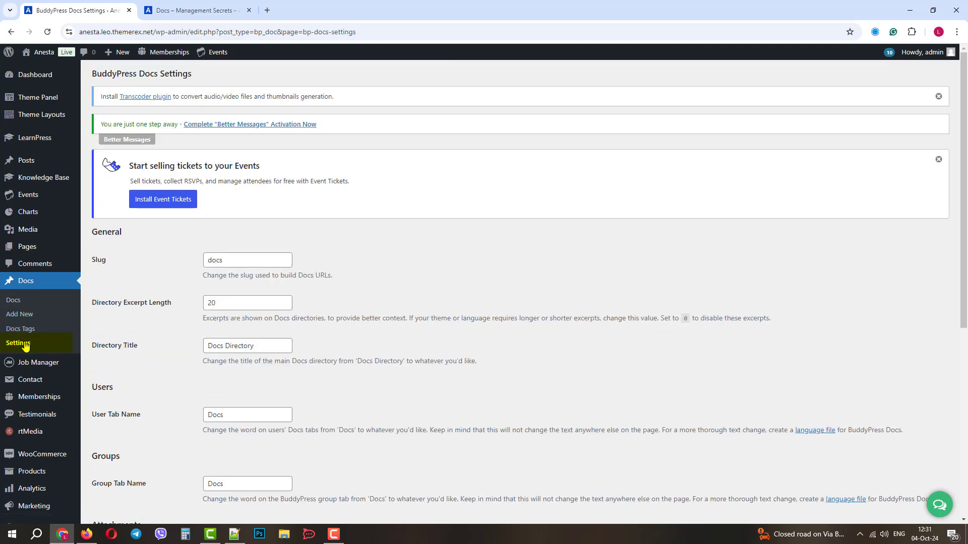
{"action": "scroll", "coordinate": [469, 289], "scroll_direction": "down", "scroll_amount": 4}
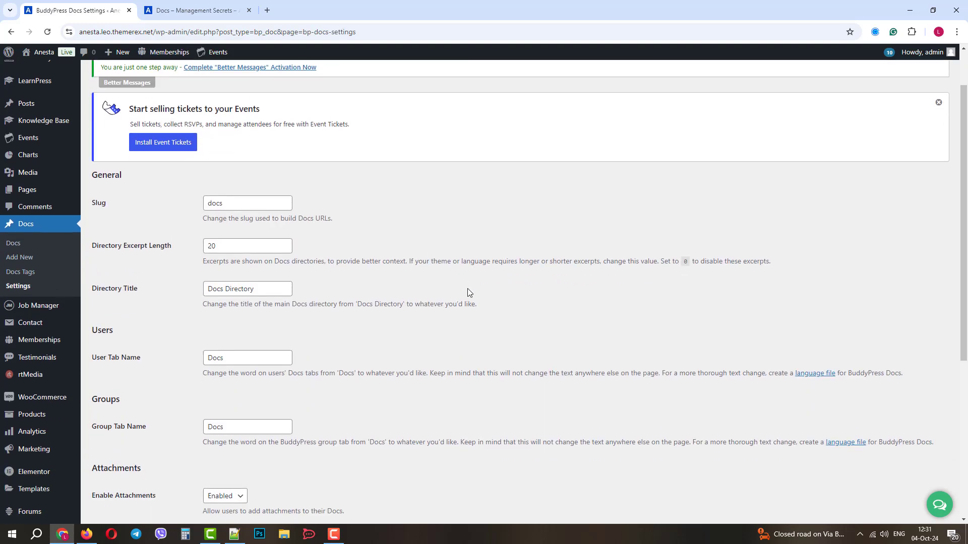
{"action": "scroll", "coordinate": [467, 290], "scroll_direction": "up", "scroll_amount": 3}
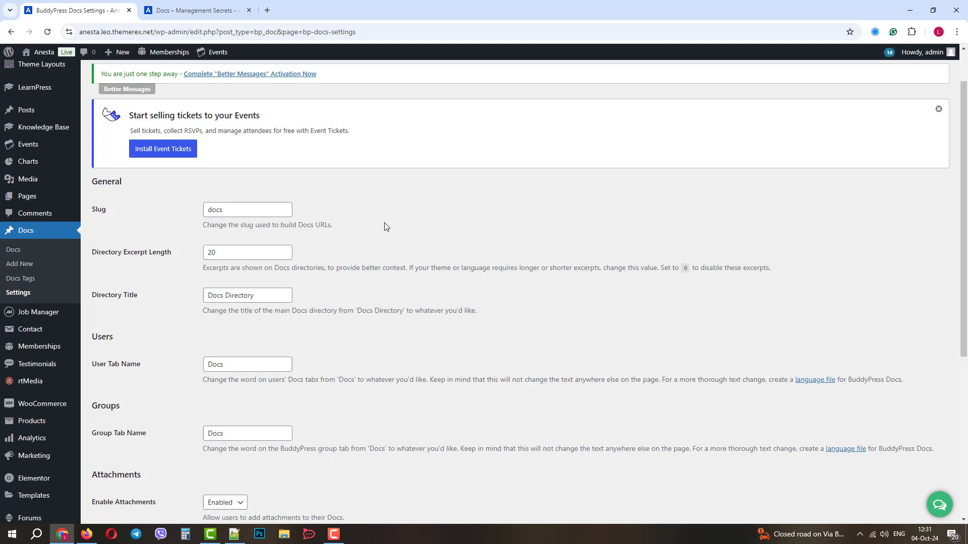
Open the All Topics forum page on the front end and copy its web address
{"action": "left_click", "coordinate": [210, 15]}
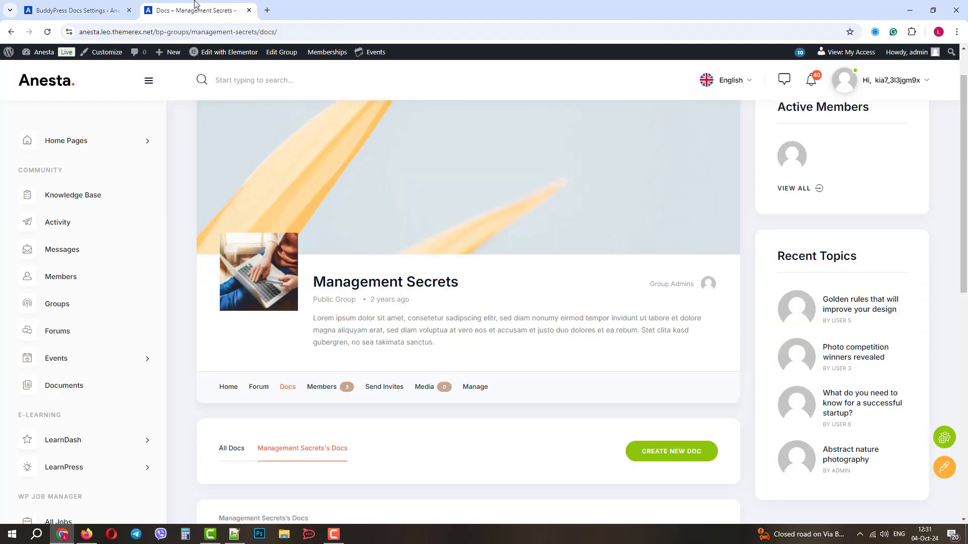
{"action": "left_click", "coordinate": [67, 332]}
{"action": "left_click", "coordinate": [160, 32]}
{"action": "right_click", "coordinate": [158, 33]}
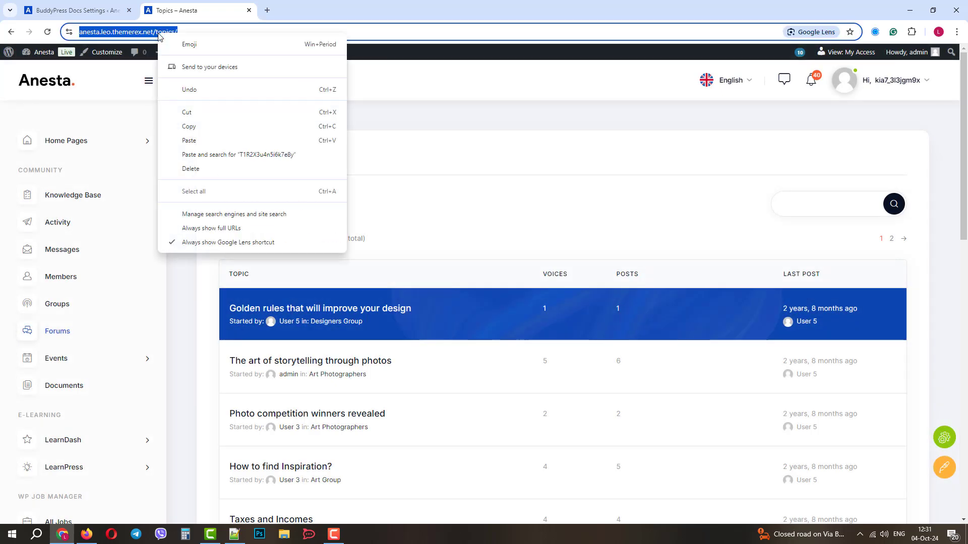
{"action": "left_click", "coordinate": [189, 127]}
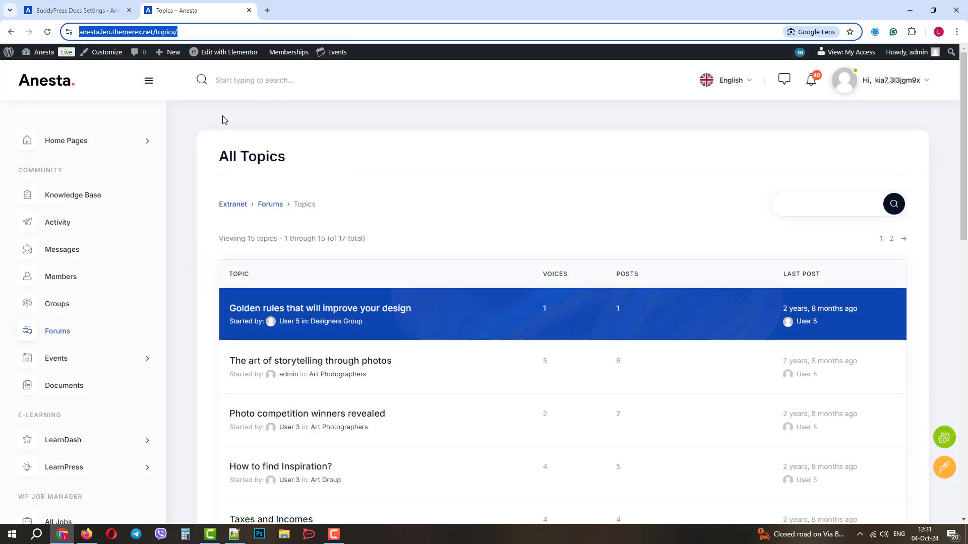
Load the copied All Topics address in a new Incognito window
{"action": "left_click", "coordinate": [224, 119]}
{"action": "key", "text": "ctrl+shift+n"}
{"action": "key", "text": "ctrl+v"}
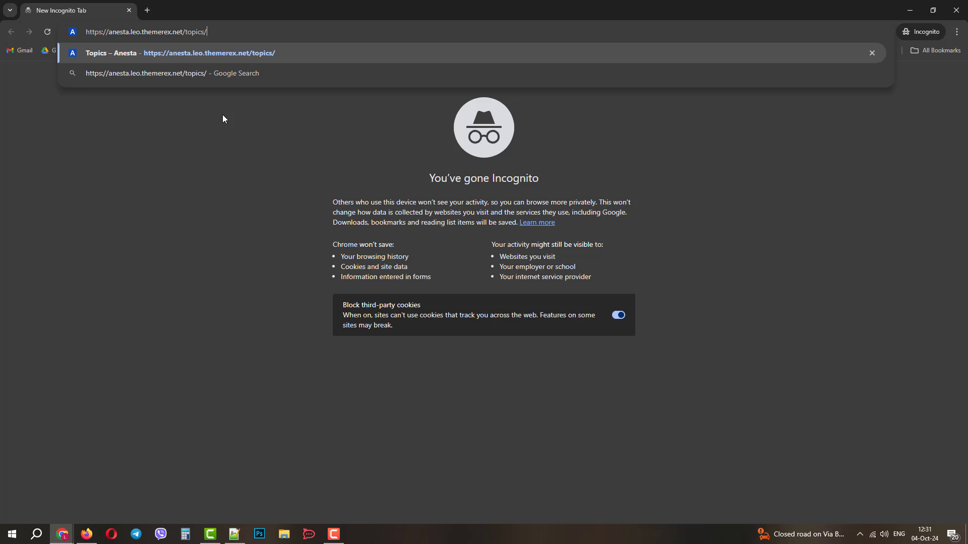
{"action": "key", "text": "Return"}
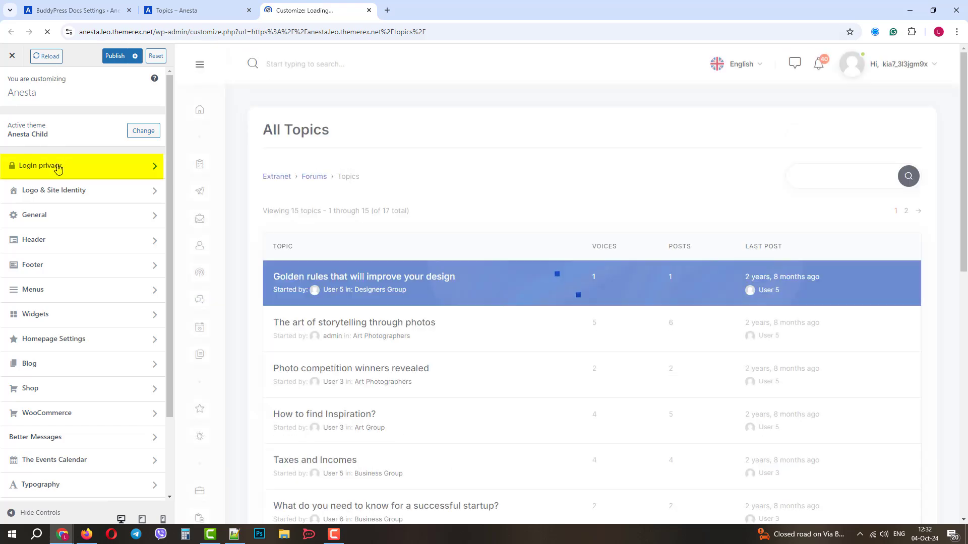
Disable 'Enable login privacy' in the Customizer's Login privacy section and publish
{"action": "left_click", "coordinate": [59, 167]}
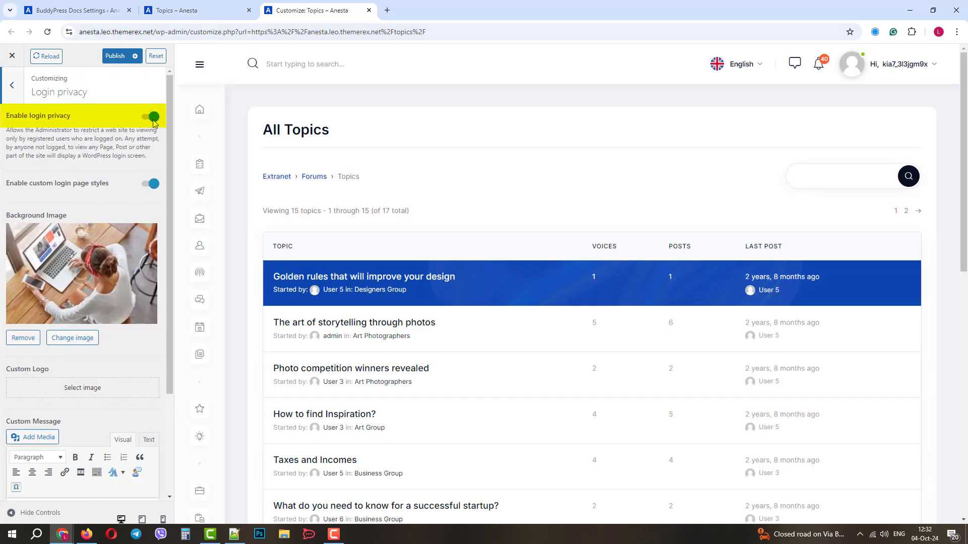
{"action": "left_click", "coordinate": [154, 117]}
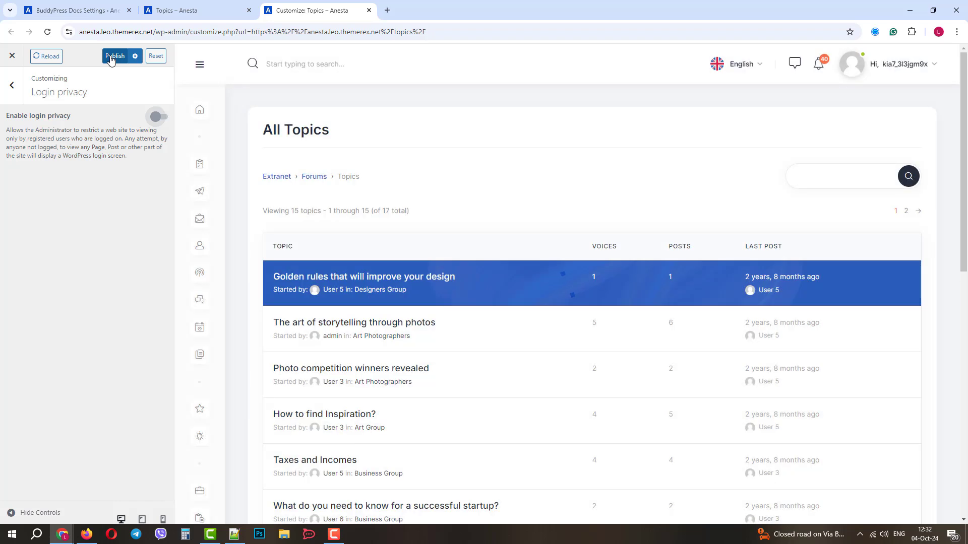
{"action": "left_click", "coordinate": [112, 58]}
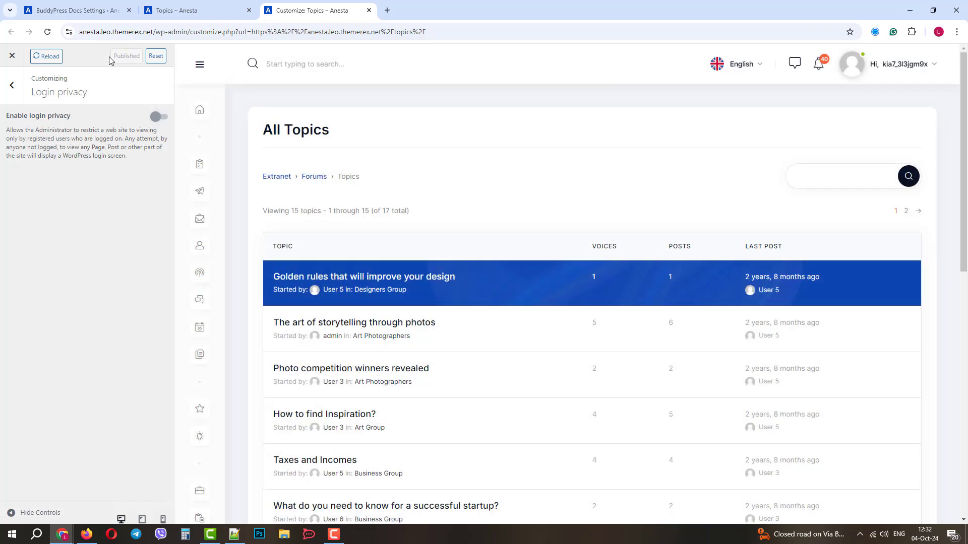
Reload the site in the Incognito window, open the Login or Register popup, then return to the Customizer
{"action": "mouse_move", "coordinate": [64, 528]}
{"action": "left_click", "coordinate": [137, 499]}
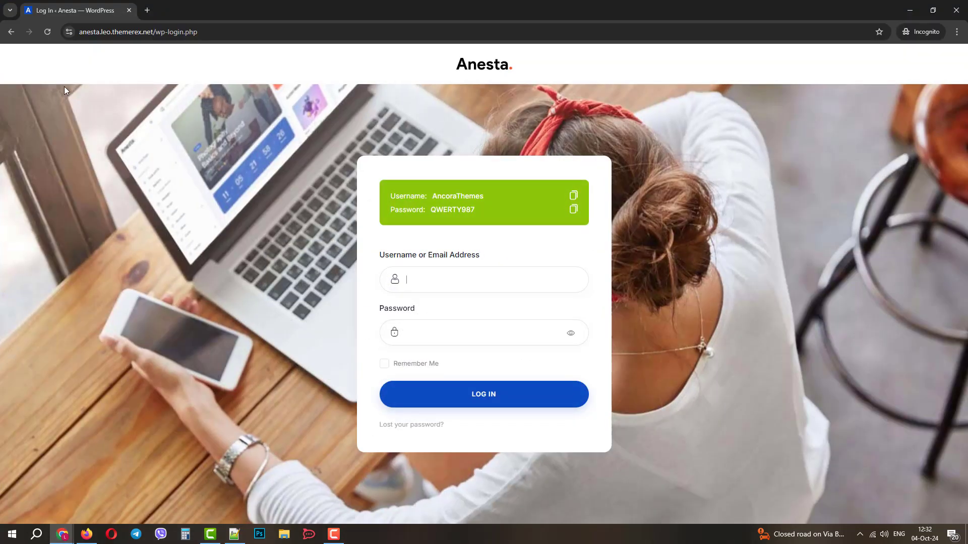
{"action": "left_click", "coordinate": [47, 32]}
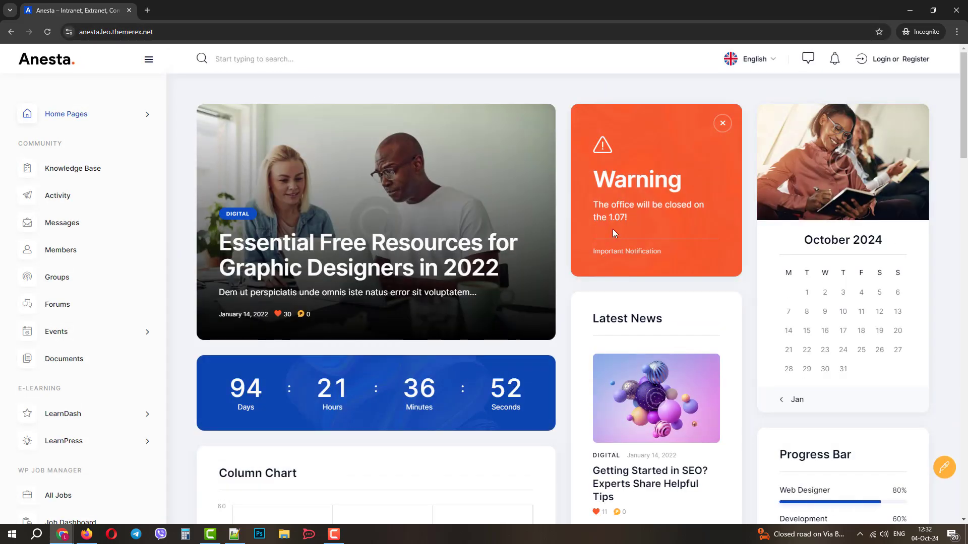
{"action": "left_click", "coordinate": [918, 64]}
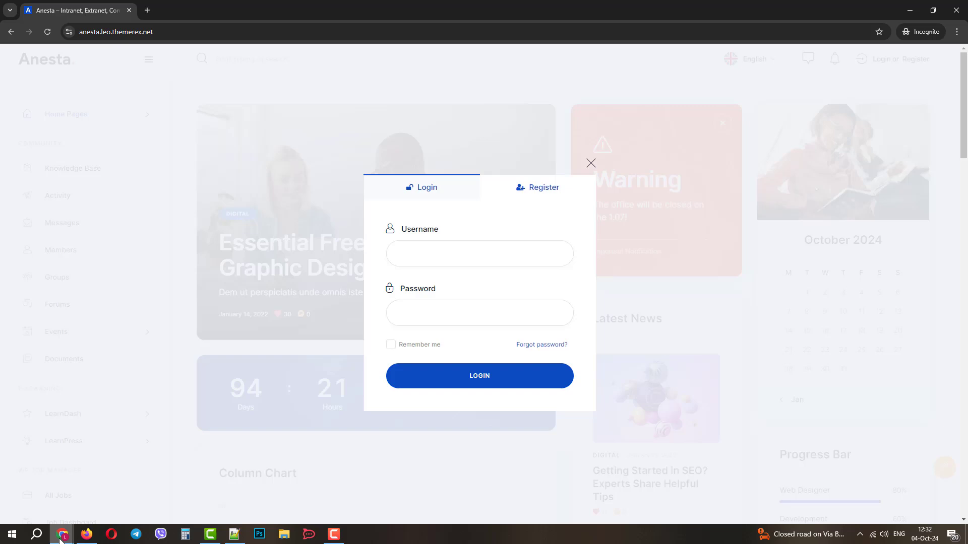
{"action": "mouse_move", "coordinate": [62, 534]}
{"action": "left_click", "coordinate": [55, 492]}
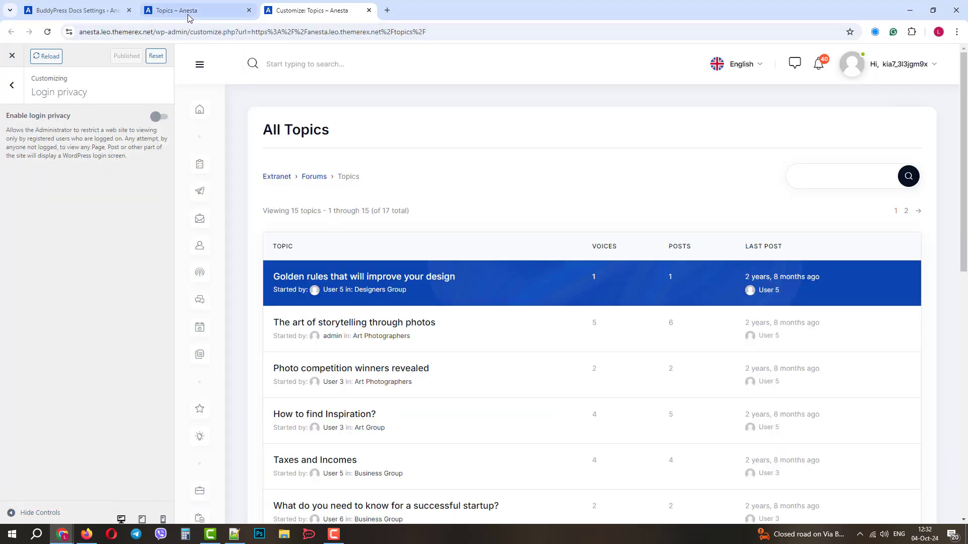
In Settings > General, tick 'Anyone can register' under Membership and save changes
{"action": "left_click", "coordinate": [124, 6]}
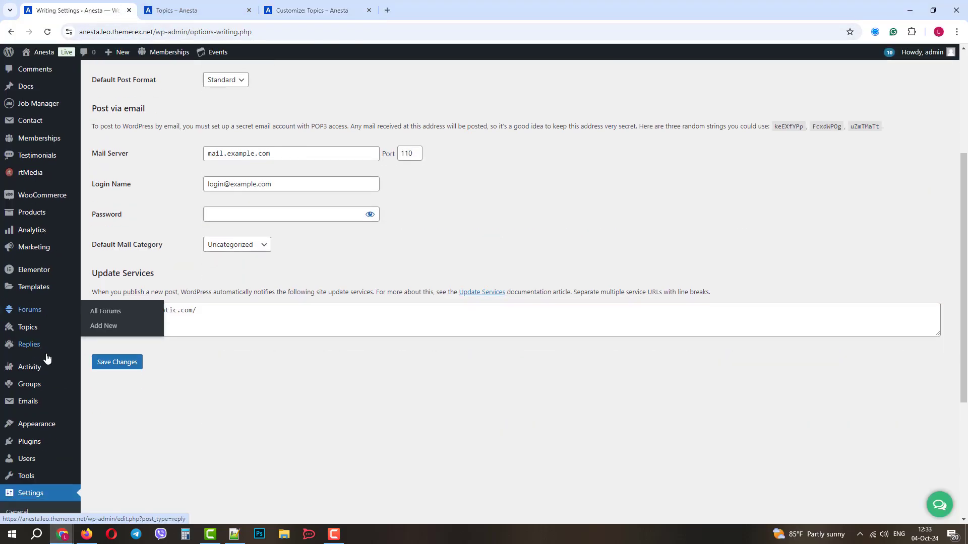
{"action": "scroll", "coordinate": [22, 358], "scroll_direction": "down", "scroll_amount": 3}
{"action": "left_click", "coordinate": [65, 356]}
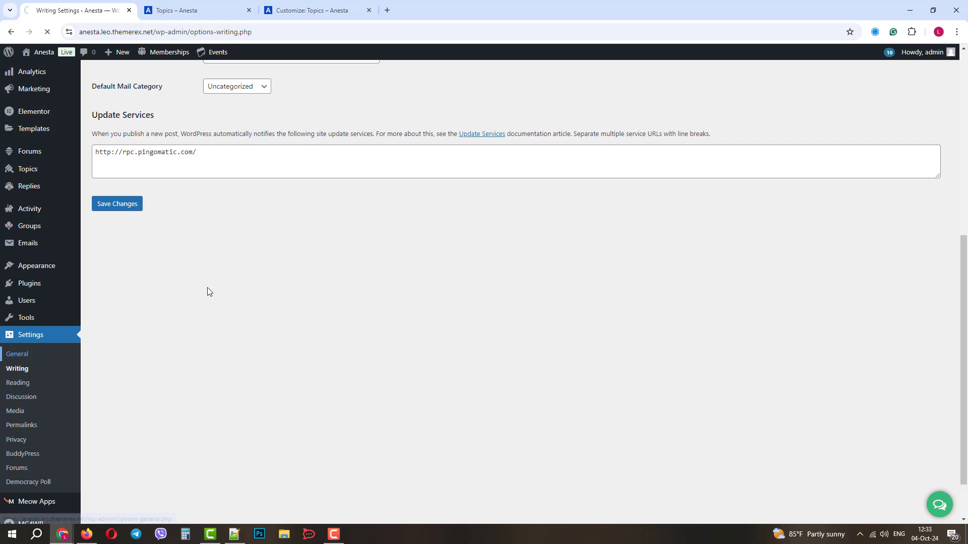
{"action": "scroll", "coordinate": [153, 307], "scroll_direction": "down", "scroll_amount": 3}
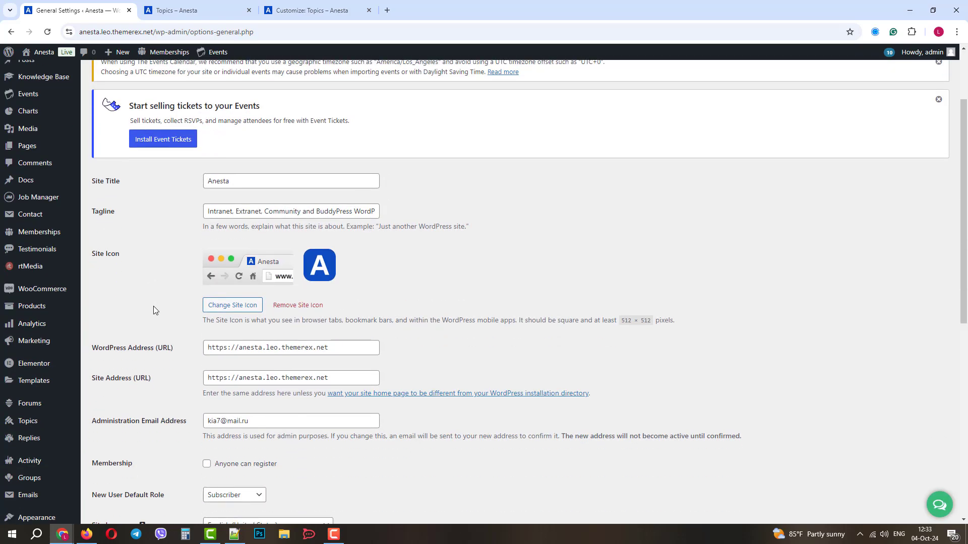
{"action": "left_click", "coordinate": [206, 414]}
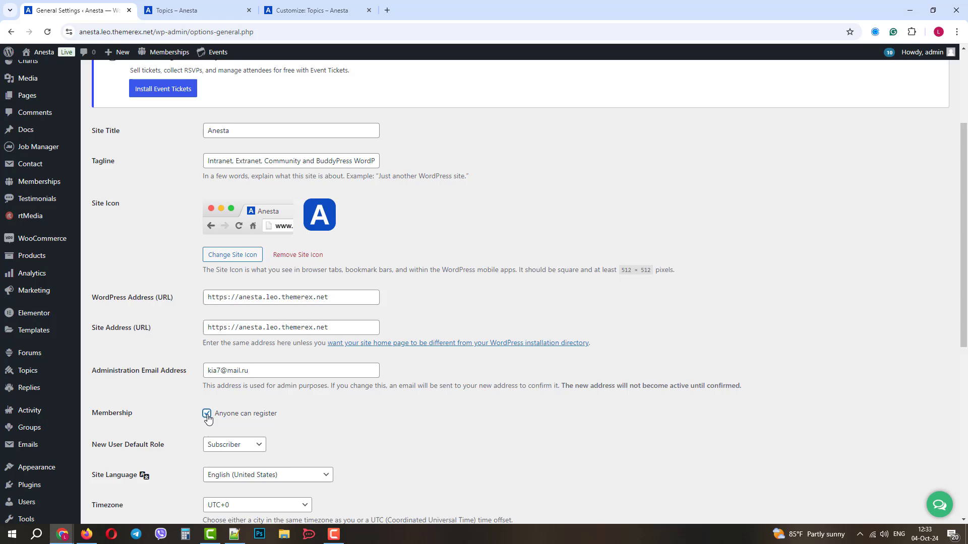
{"action": "scroll", "coordinate": [116, 405], "scroll_direction": "down", "scroll_amount": 7}
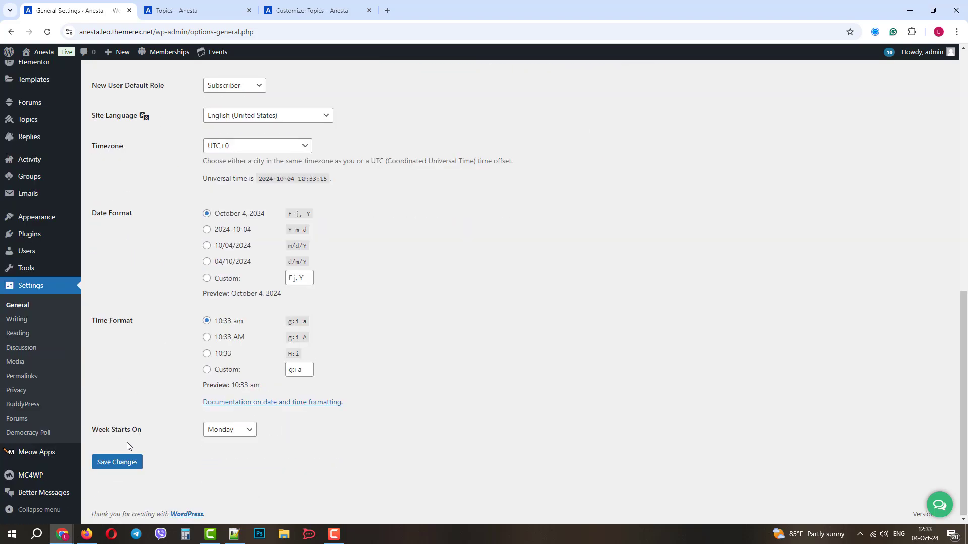
{"action": "left_click", "coordinate": [120, 464]}
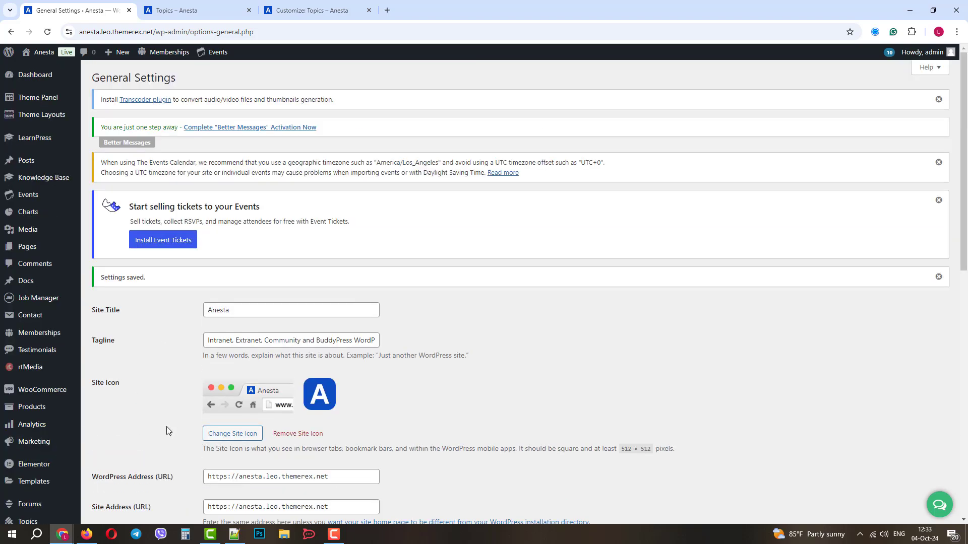
Reload the Anesta home page in the private window and open then close the login popup
{"action": "mouse_move", "coordinate": [63, 534]}
{"action": "left_click", "coordinate": [160, 503]}
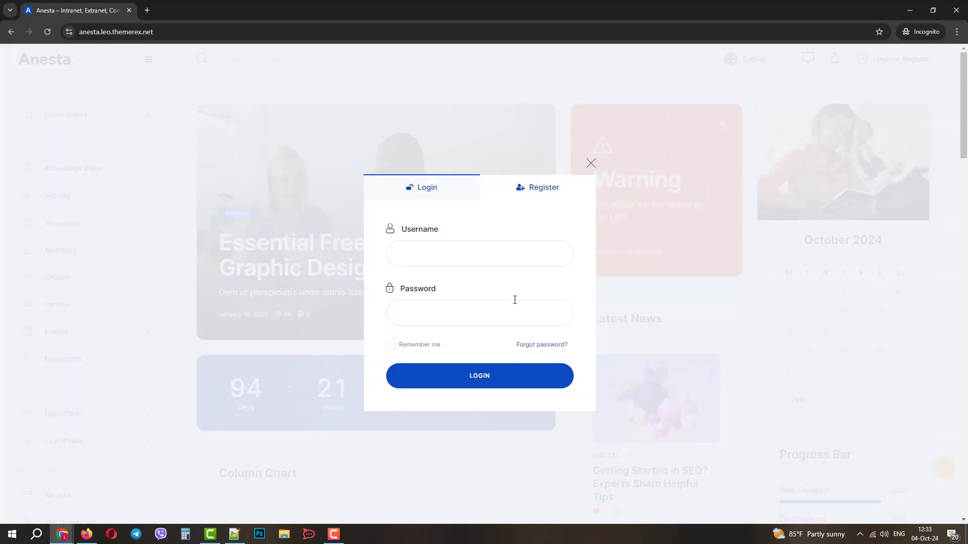
{"action": "left_click", "coordinate": [48, 31]}
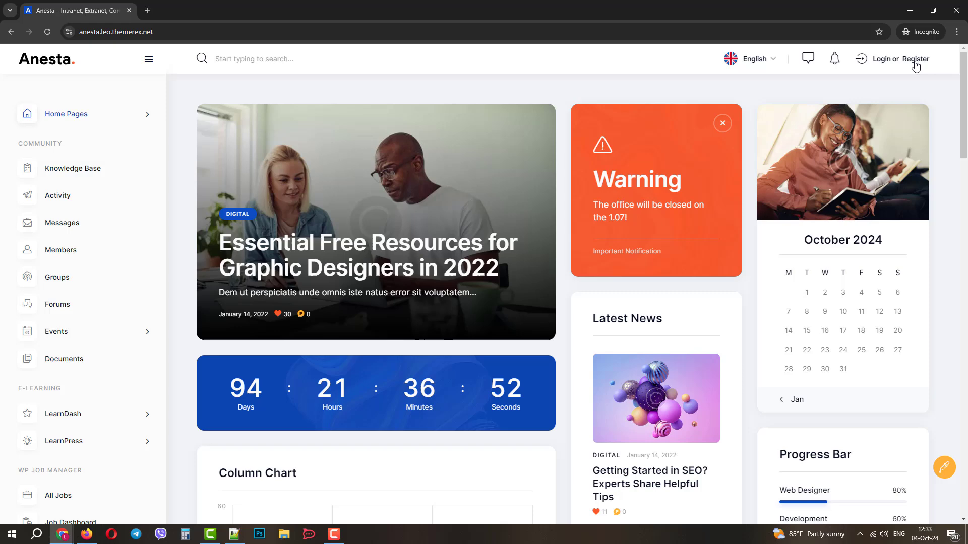
{"action": "left_click", "coordinate": [915, 60]}
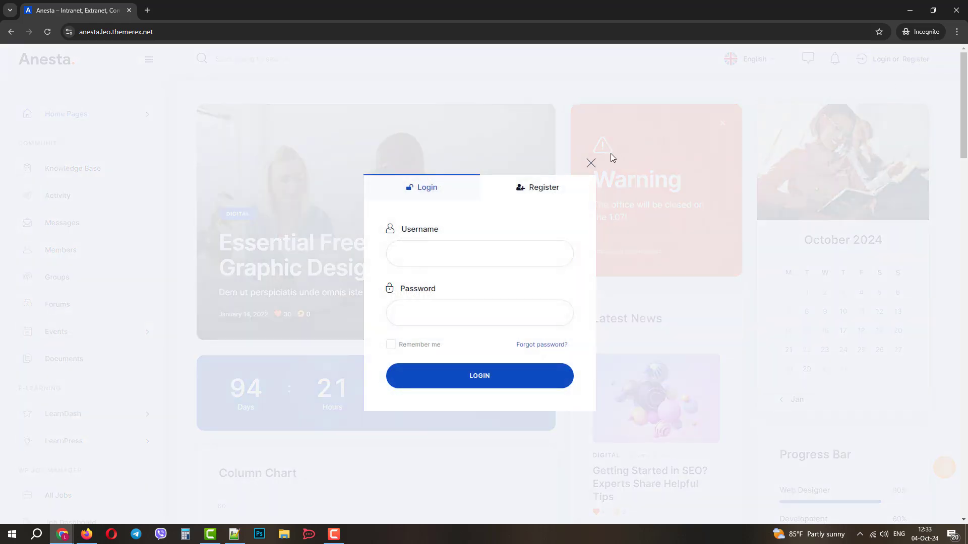
{"action": "left_click", "coordinate": [592, 164]}
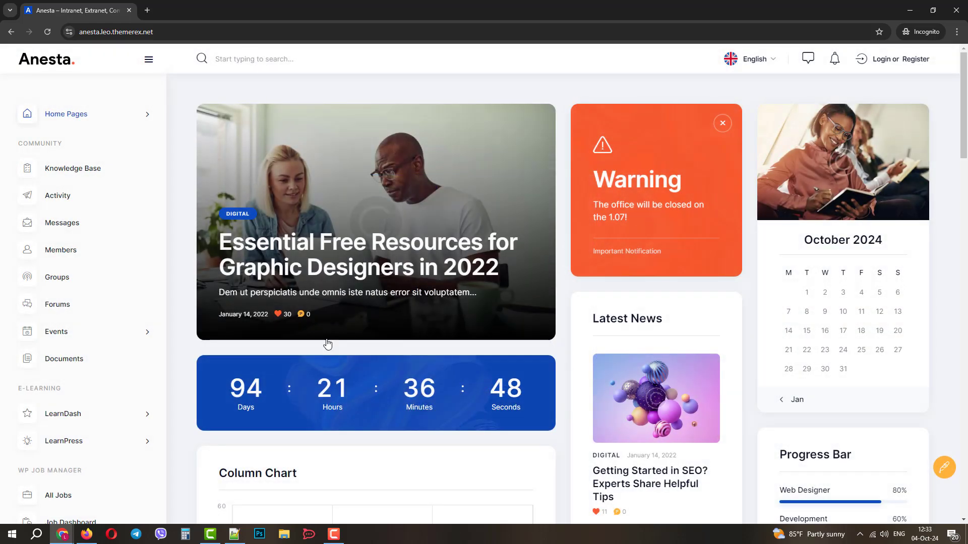
Open the forum topic 'The art of storytelling through photos' and scroll through it
{"action": "left_click", "coordinate": [70, 309]}
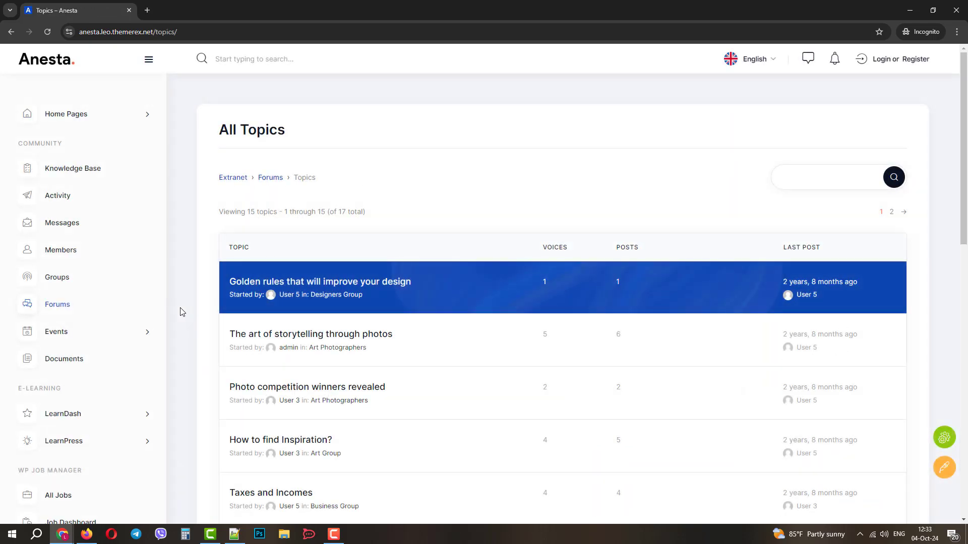
{"action": "left_click", "coordinate": [356, 339]}
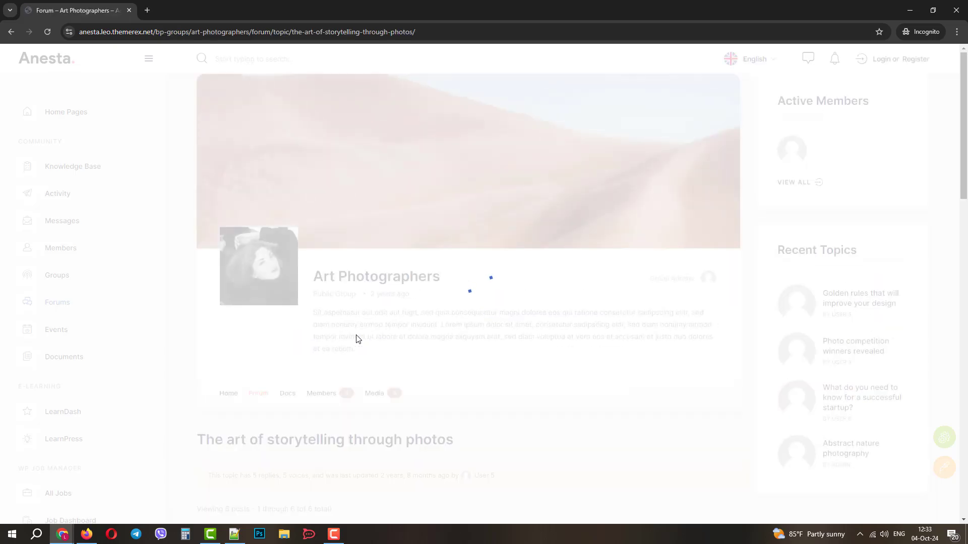
{"action": "scroll", "coordinate": [356, 339], "scroll_direction": "down", "scroll_amount": 15}
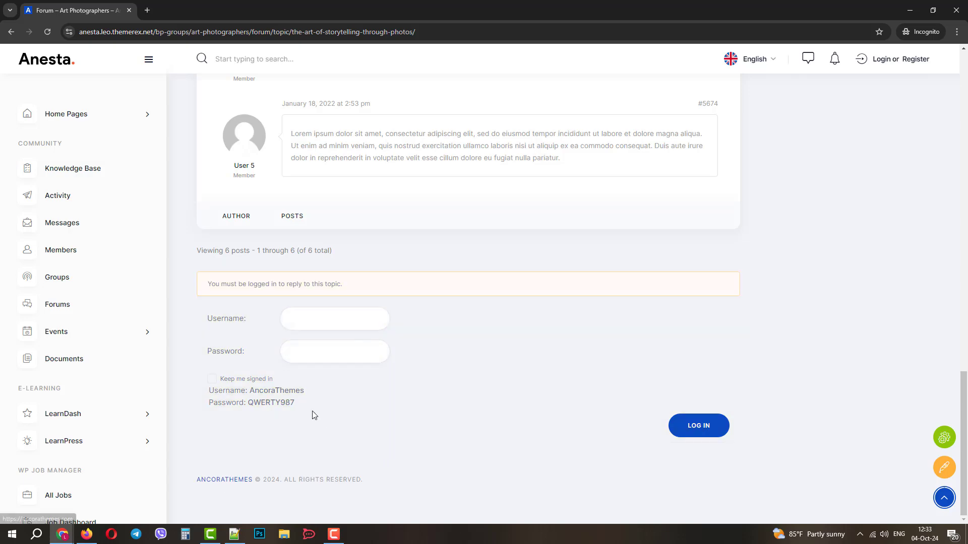
{"action": "scroll", "coordinate": [447, 257], "scroll_direction": "up", "scroll_amount": 15}
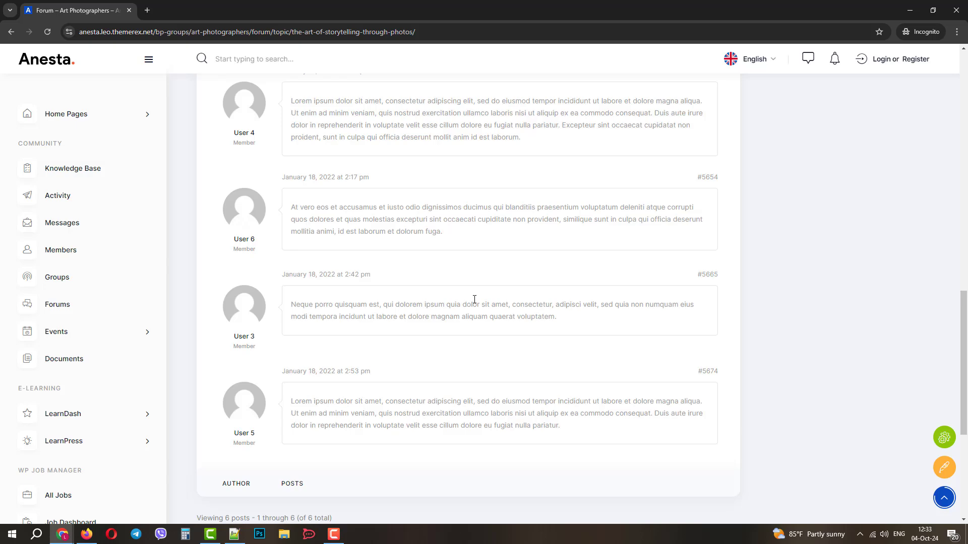
{"action": "scroll", "coordinate": [468, 309], "scroll_direction": "up", "scroll_amount": 3}
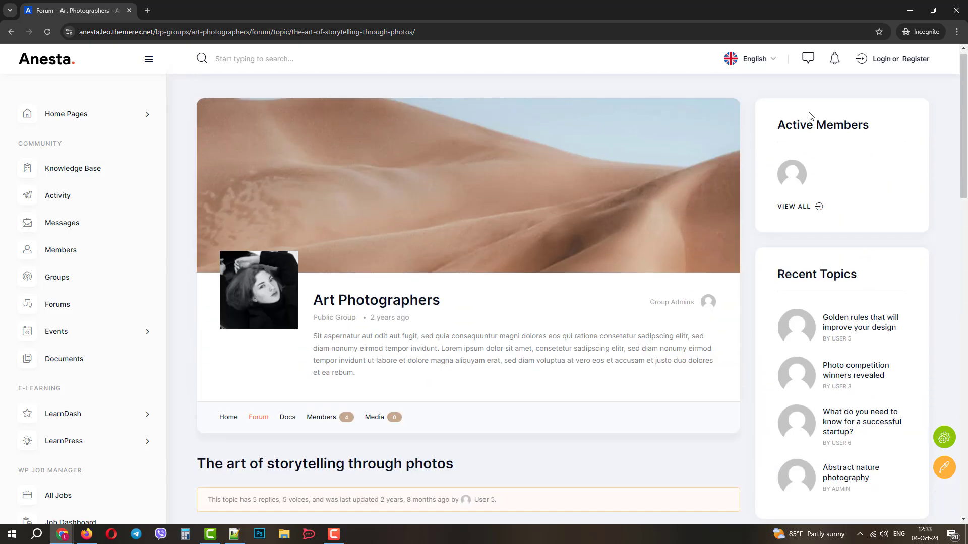
In the Register form, enter a username, e-mail and password, accept the data agreement, and sign up
{"action": "left_click", "coordinate": [918, 62]}
{"action": "left_click", "coordinate": [544, 187]}
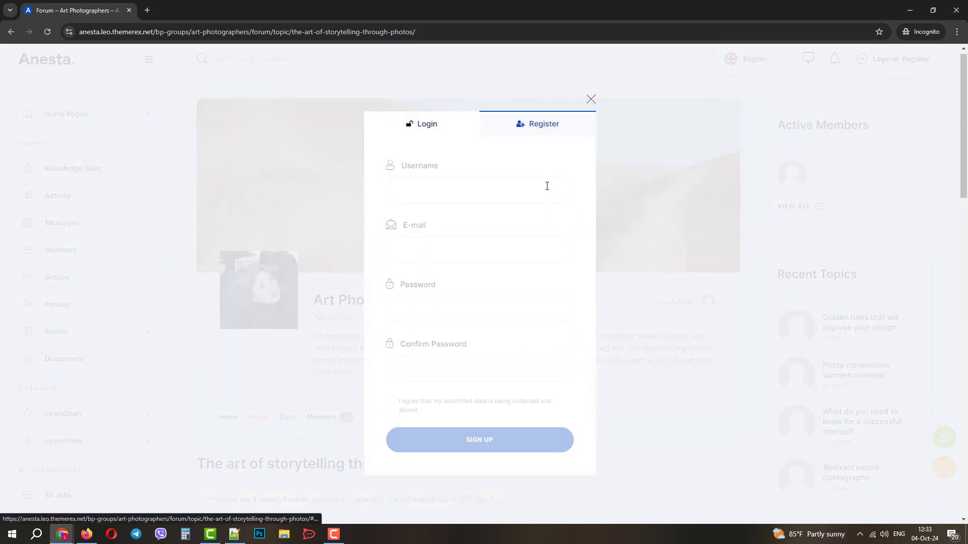
{"action": "left_click", "coordinate": [464, 186]}
{"action": "type", "text": "leonard"}
{"action": "key", "text": "Tab"}
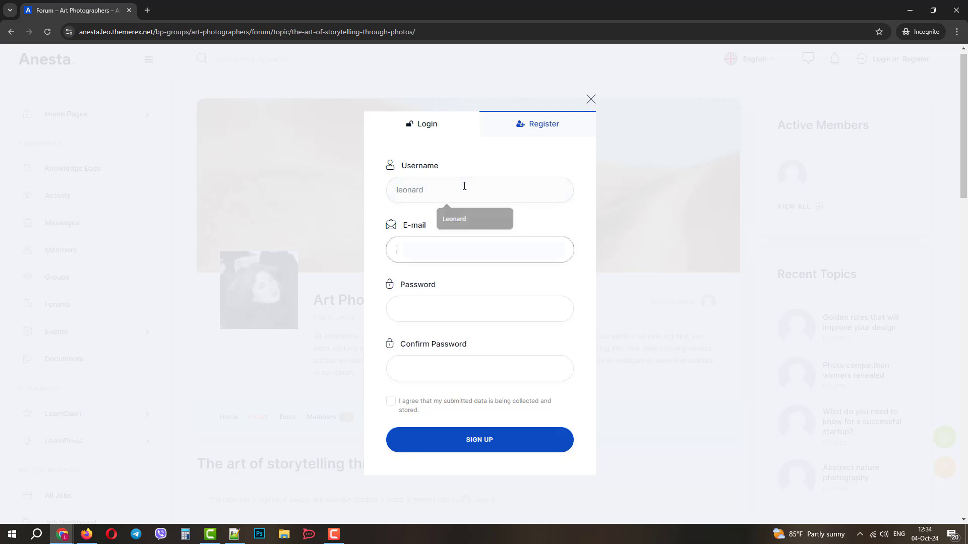
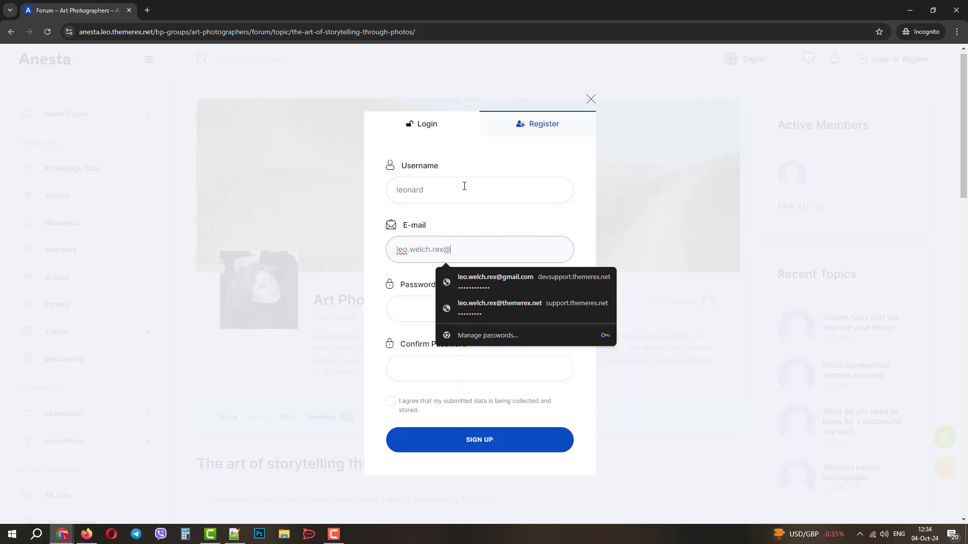
{"action": "key", "text": "Tab"}
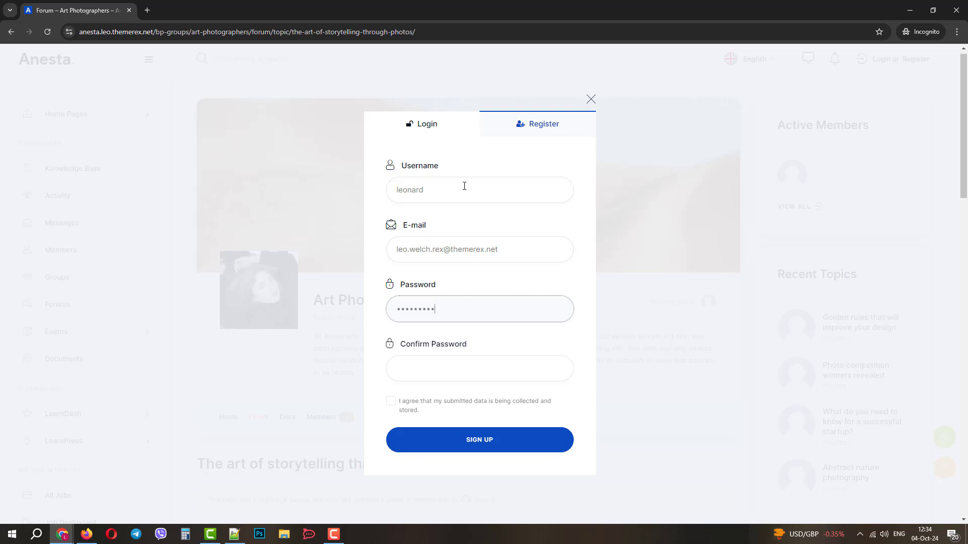
{"action": "left_click", "coordinate": [413, 371]}
{"action": "type", "text": "•••"}
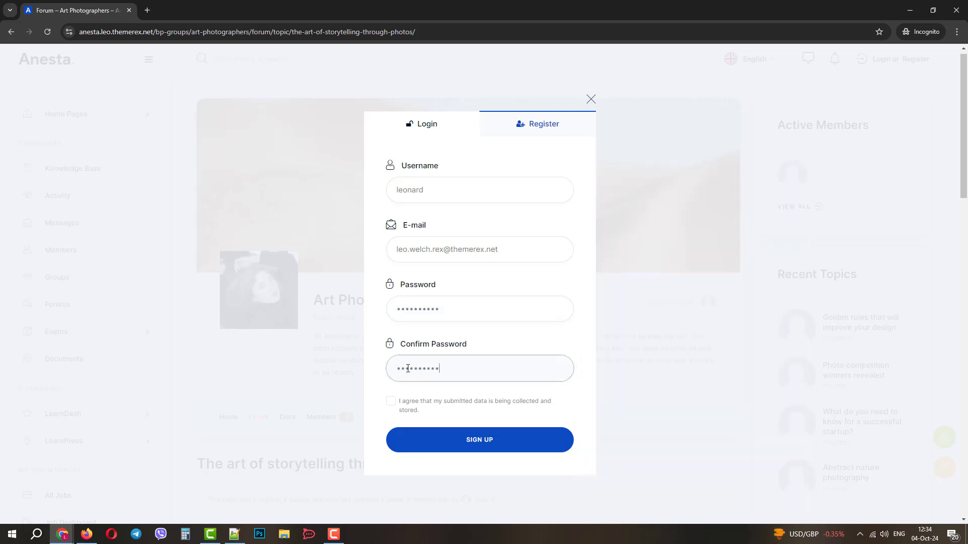
{"action": "left_click", "coordinate": [392, 407]}
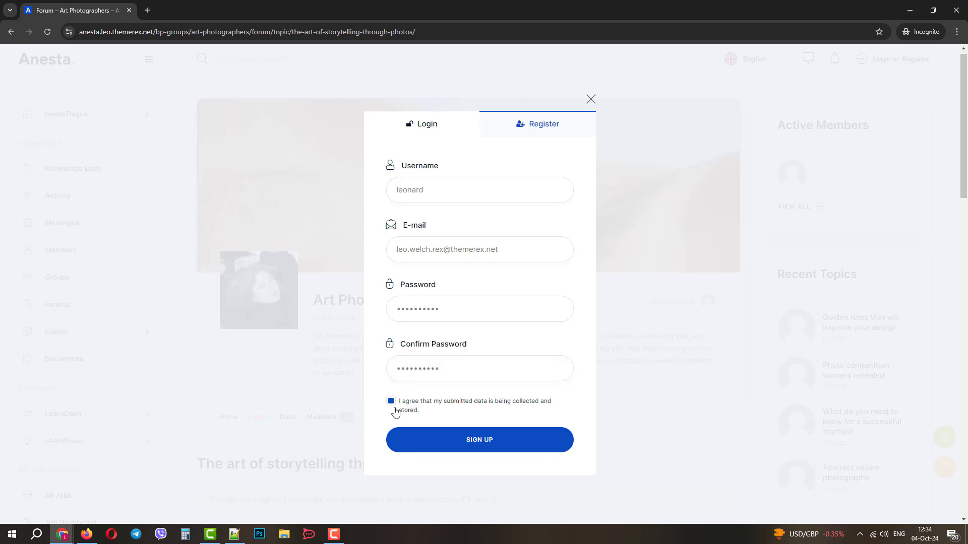
{"action": "left_click", "coordinate": [494, 442]}
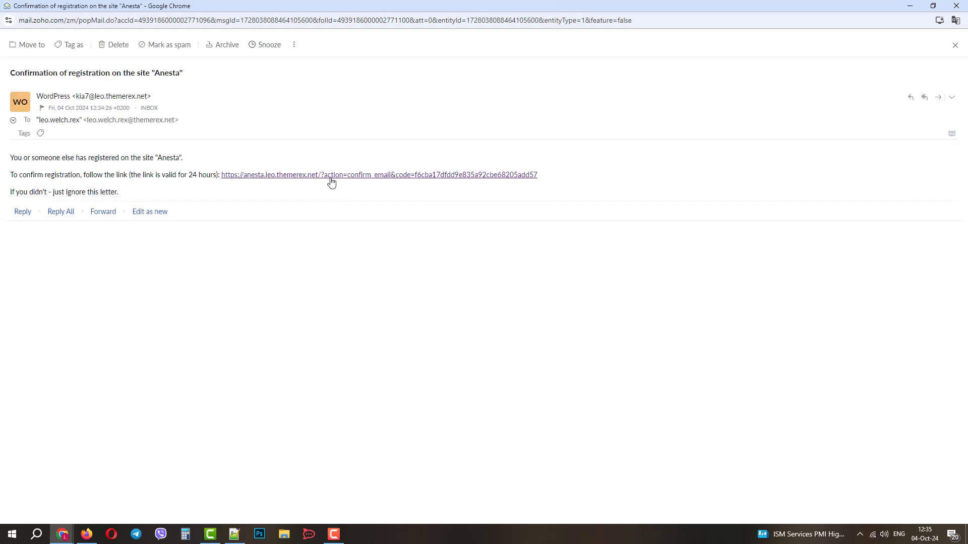
Copy the confirmation URL from the Anesta registration e-mail and switch back to the private window
{"action": "left_click_drag", "start_coordinate": [549, 177], "coordinate": [224, 180]}
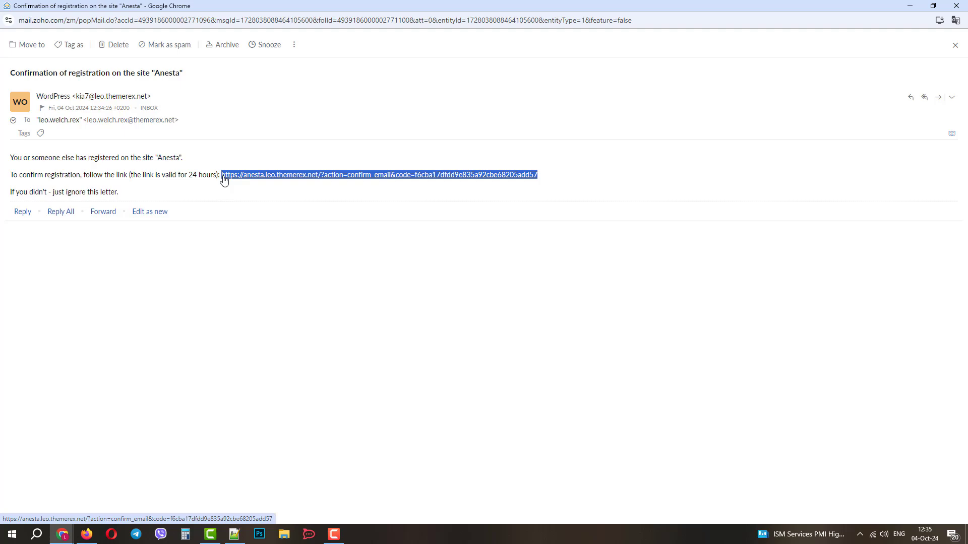
{"action": "right_click", "coordinate": [253, 176]}
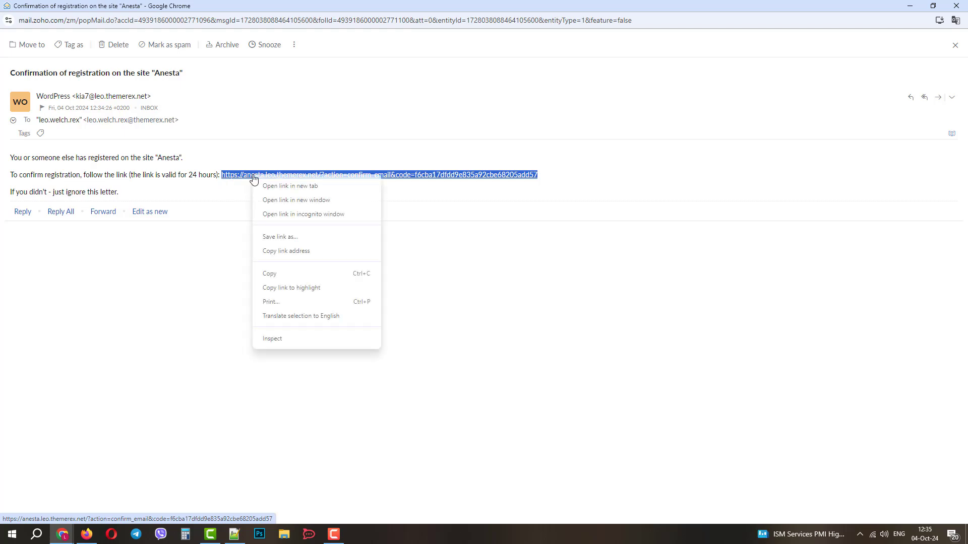
{"action": "left_click", "coordinate": [287, 252]}
{"action": "key", "text": "alt+Tab"}
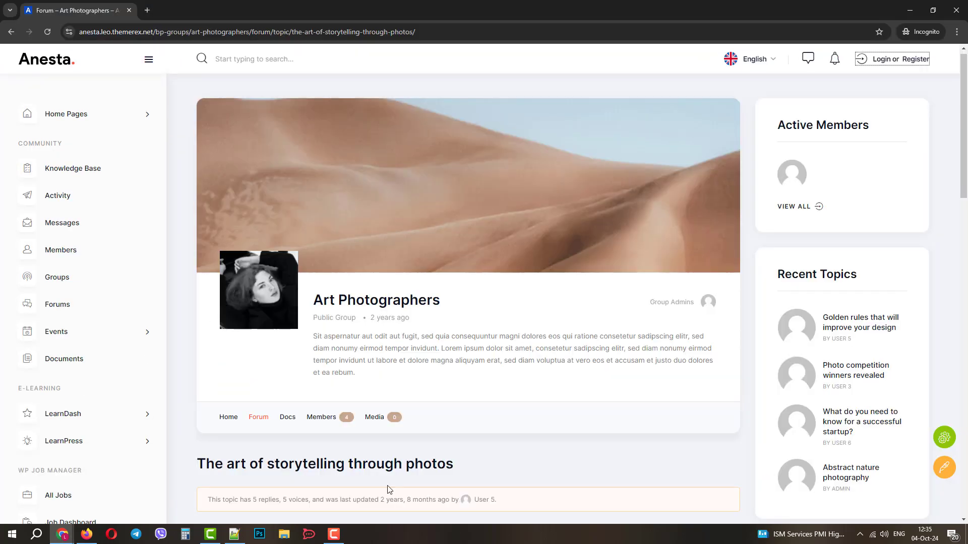
Load the copied confirmation link in a new private tab to verify the registration
{"action": "left_click", "coordinate": [148, 11]}
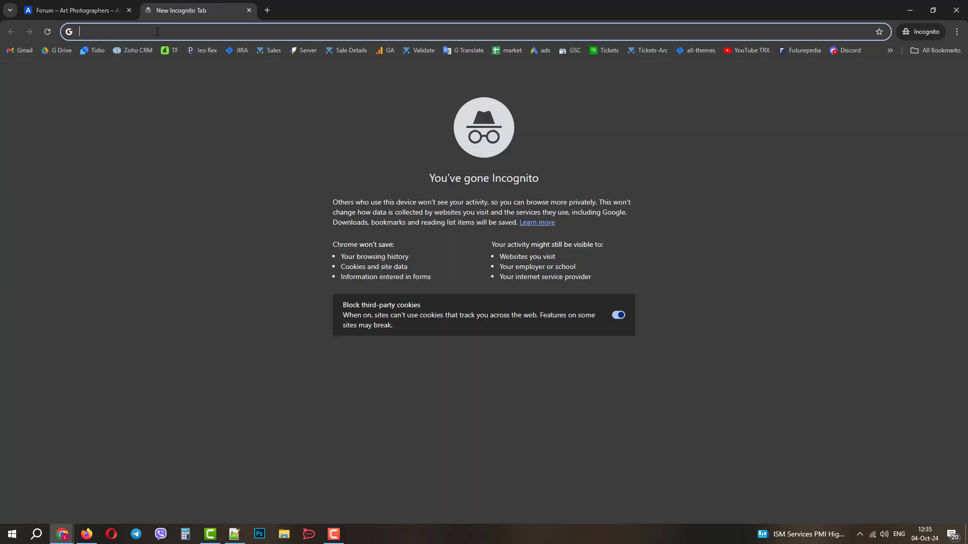
{"action": "right_click", "coordinate": [157, 31]}
{"action": "left_click", "coordinate": [192, 116]}
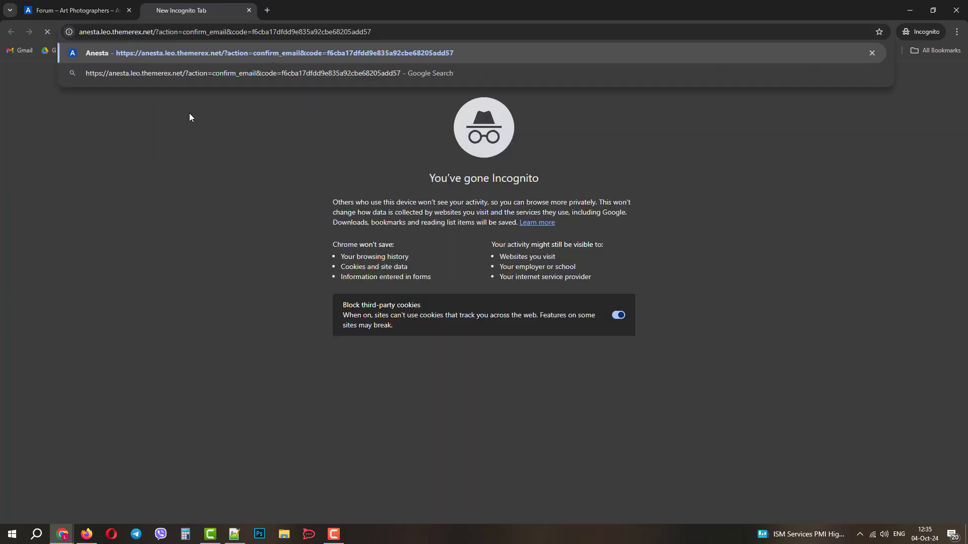
{"action": "key", "text": "Return"}
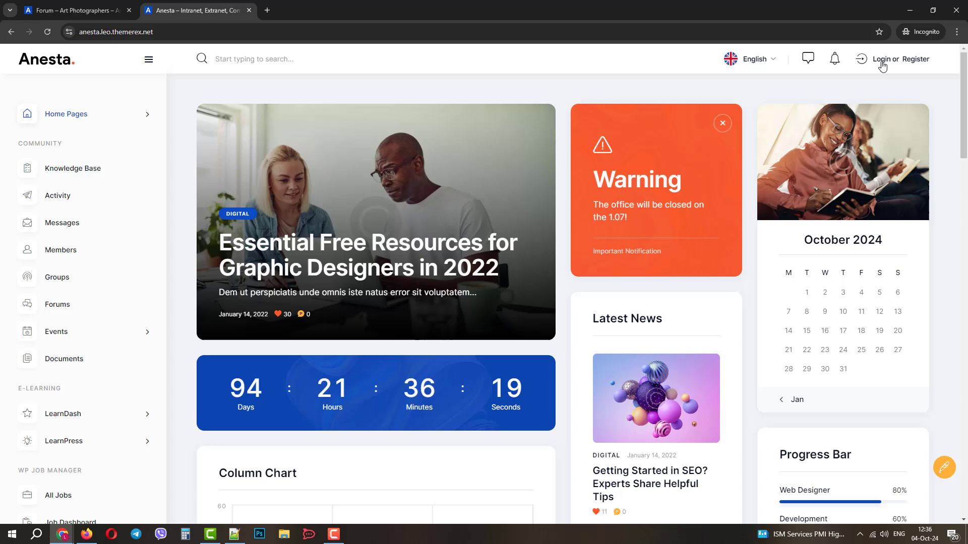
Sign in through the Login popup with the new member's username and password
{"action": "left_click", "coordinate": [882, 59]}
{"action": "left_click", "coordinate": [447, 259]}
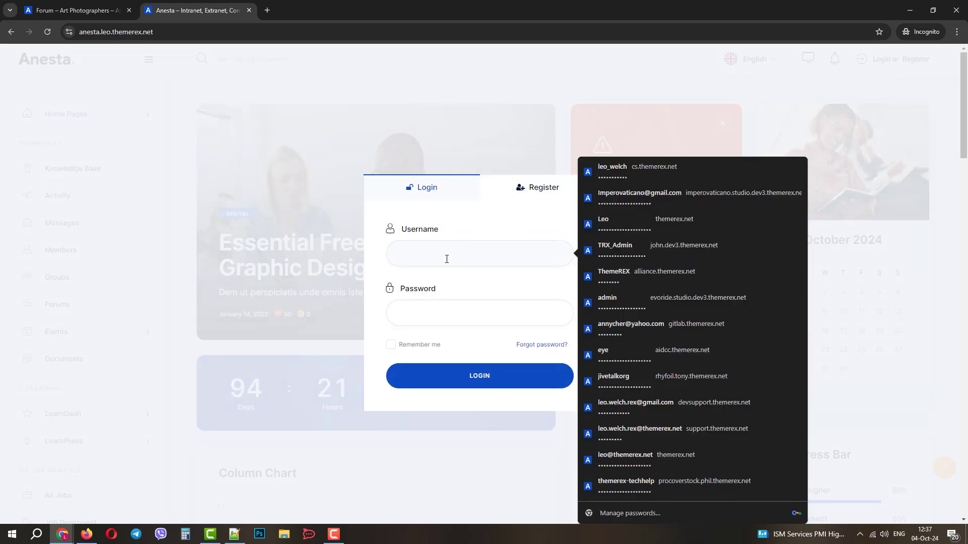
{"action": "type", "text": "leonard"}
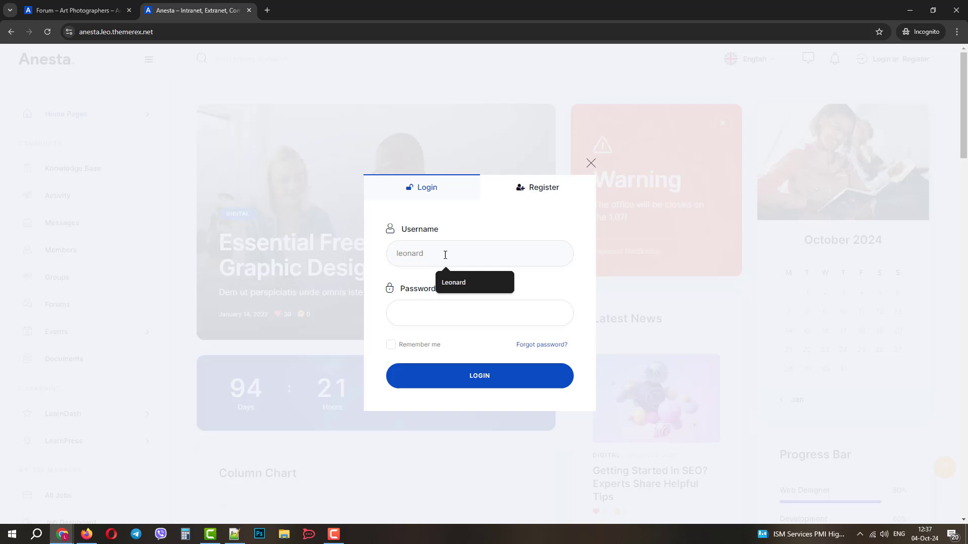
{"action": "key", "text": "Tab"}
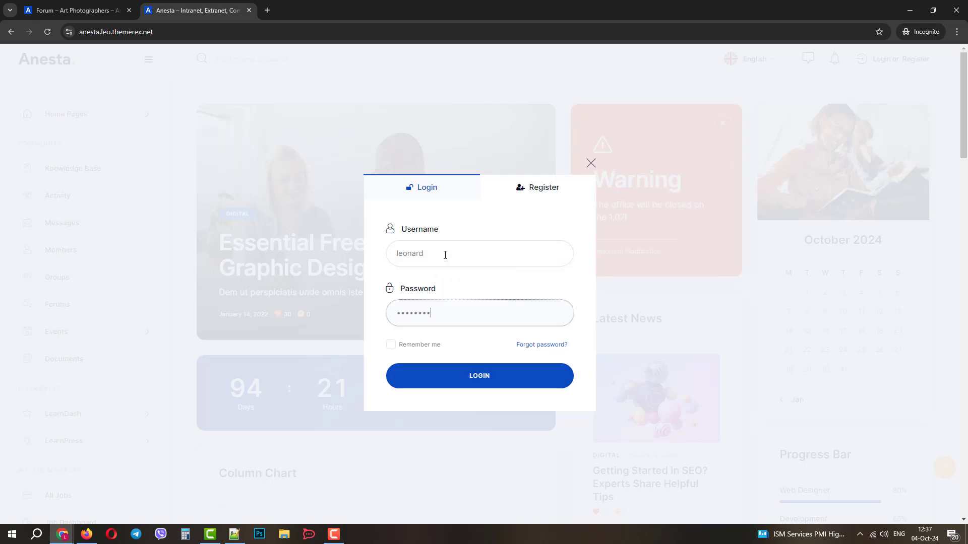
{"action": "key", "text": "Return"}
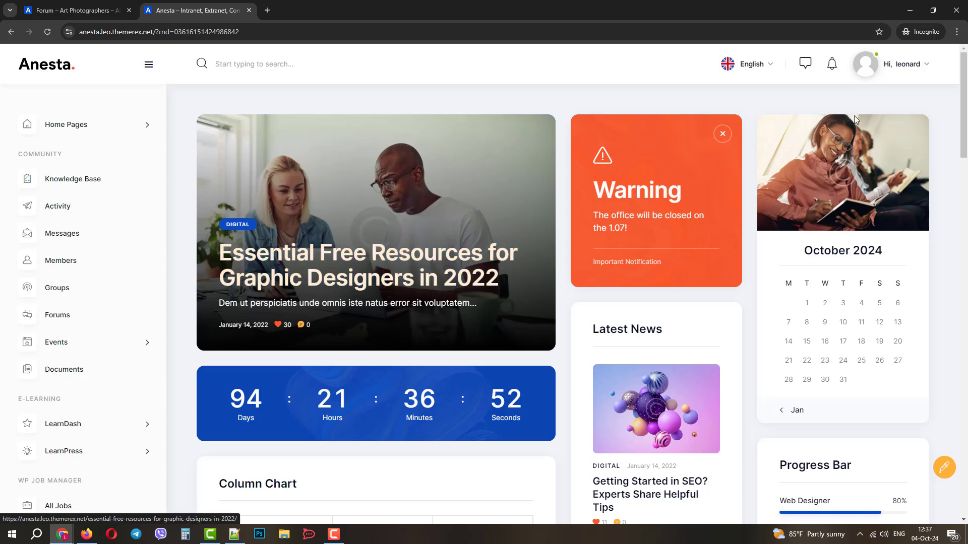
Go from the account menu to My profile, then its Profile tab's Change Profile Photo page
{"action": "left_click", "coordinate": [911, 69]}
{"action": "left_click", "coordinate": [883, 126]}
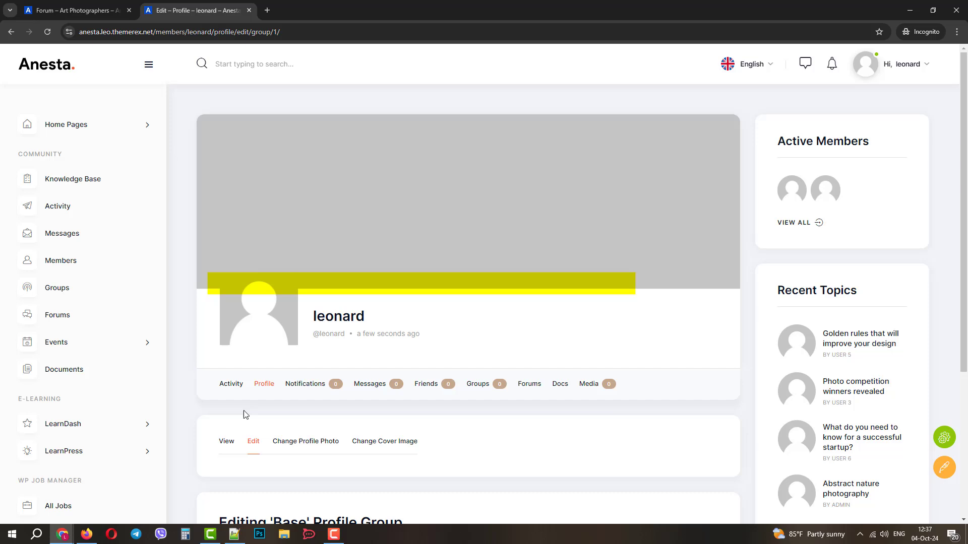
{"action": "scroll", "coordinate": [244, 414], "scroll_direction": "down", "scroll_amount": 2}
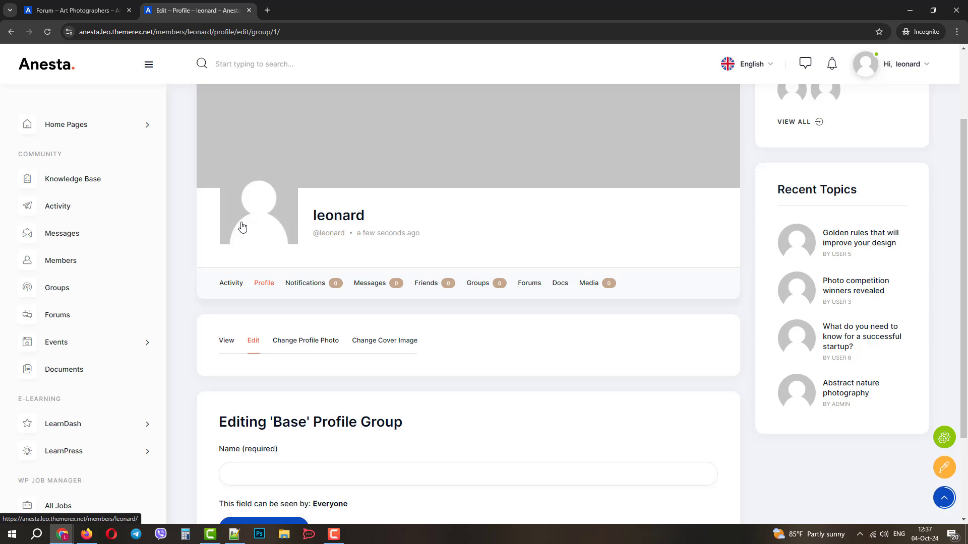
{"action": "left_click", "coordinate": [242, 225]}
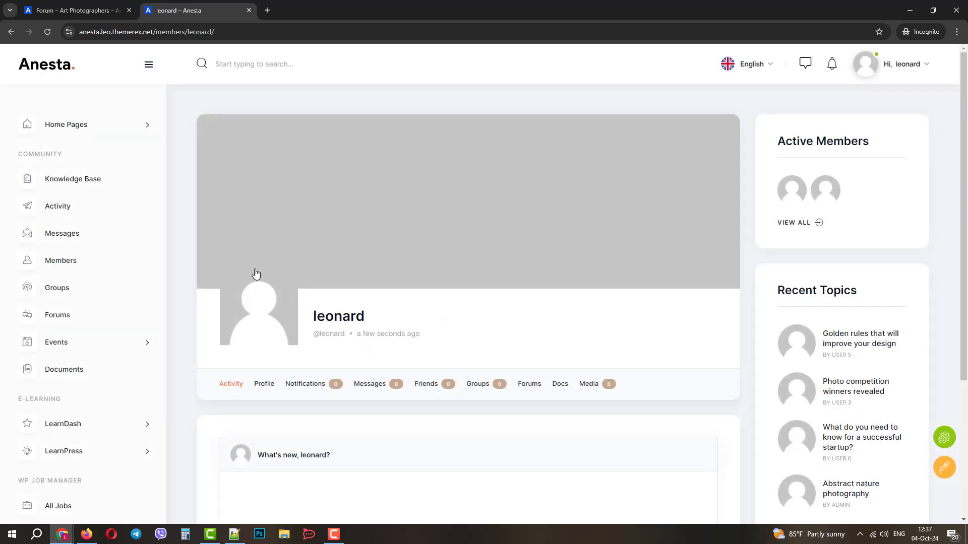
{"action": "left_click", "coordinate": [264, 384]}
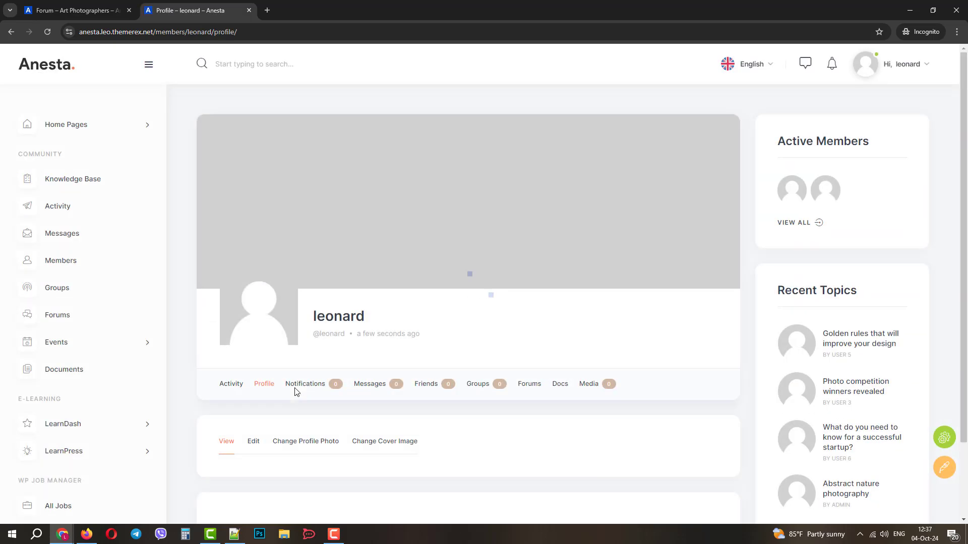
{"action": "scroll", "coordinate": [298, 391], "scroll_direction": "down", "scroll_amount": 2}
{"action": "left_click", "coordinate": [255, 353]}
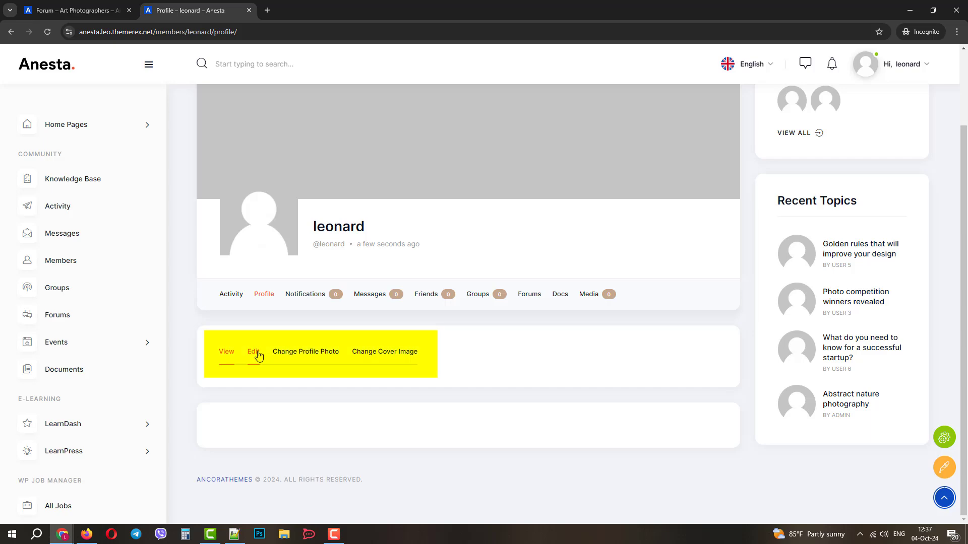
{"action": "left_click", "coordinate": [304, 355]}
Upload the headshot and crop it tightly around the face as the profile photo
{"action": "scroll", "coordinate": [304, 358], "scroll_direction": "down", "scroll_amount": 5}
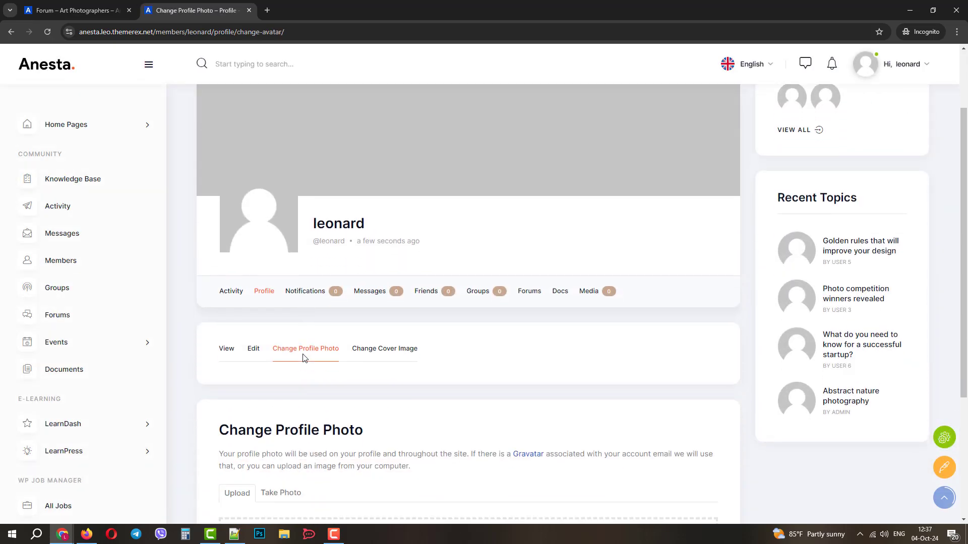
{"action": "left_click", "coordinate": [448, 427]}
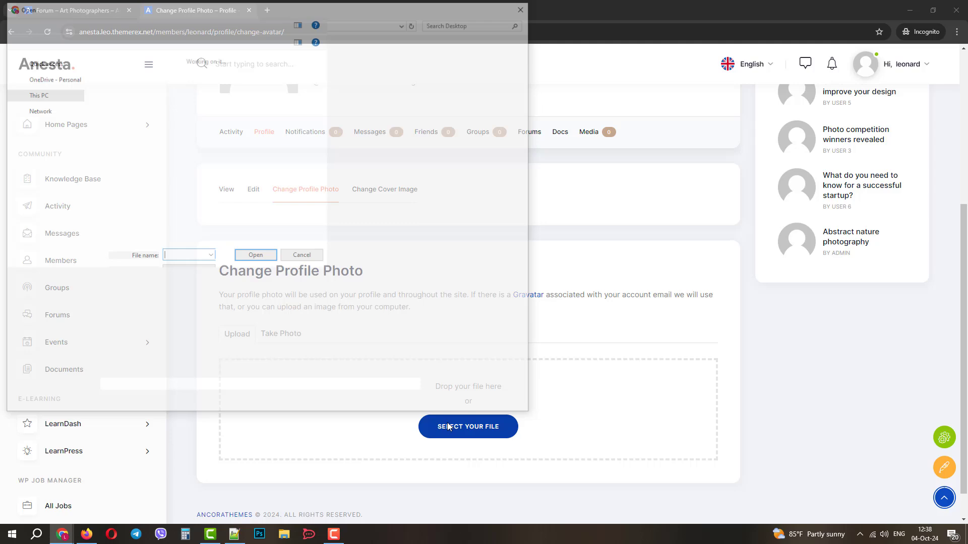
{"action": "double_click", "coordinate": [366, 153]}
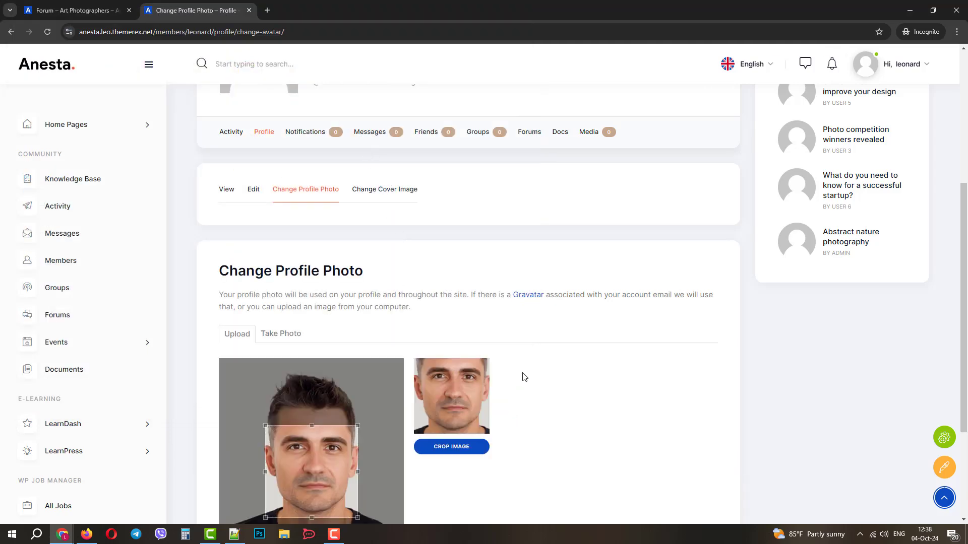
{"action": "scroll", "coordinate": [520, 376], "scroll_direction": "down", "scroll_amount": 3}
{"action": "left_click_drag", "start_coordinate": [267, 272], "coordinate": [274, 239]}
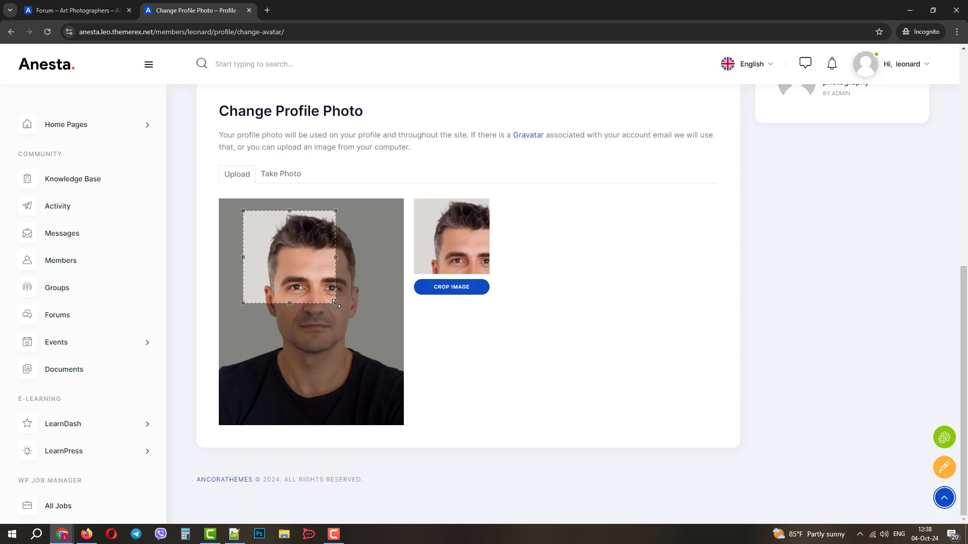
{"action": "left_click_drag", "start_coordinate": [335, 303], "coordinate": [359, 381]}
{"action": "left_click_drag", "start_coordinate": [372, 335], "coordinate": [358, 333]}
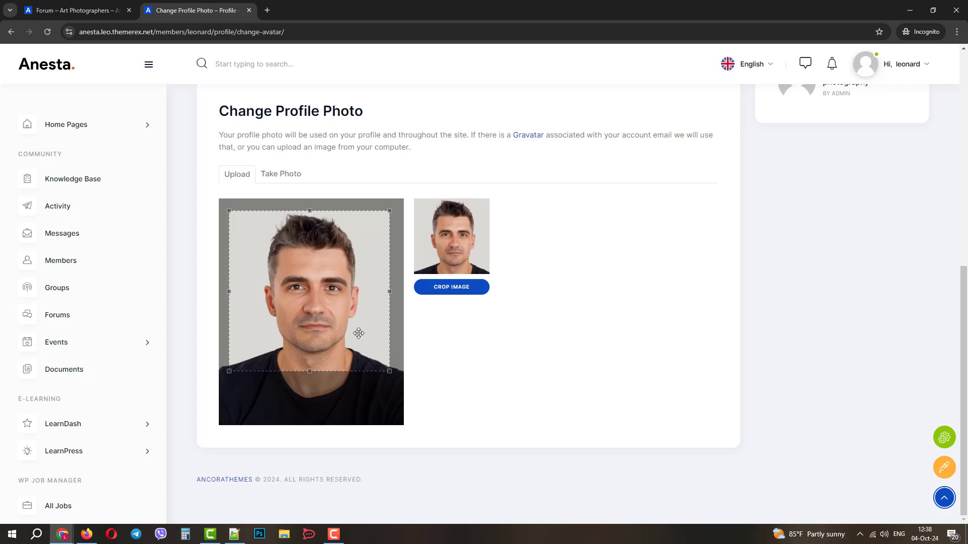
{"action": "left_click", "coordinate": [457, 287]}
Open the Change Cover Image page of the profile
{"action": "scroll", "coordinate": [439, 311], "scroll_direction": "up", "scroll_amount": 1}
{"action": "scroll", "coordinate": [438, 313], "scroll_direction": "up", "scroll_amount": 2}
{"action": "left_click", "coordinate": [384, 382]}
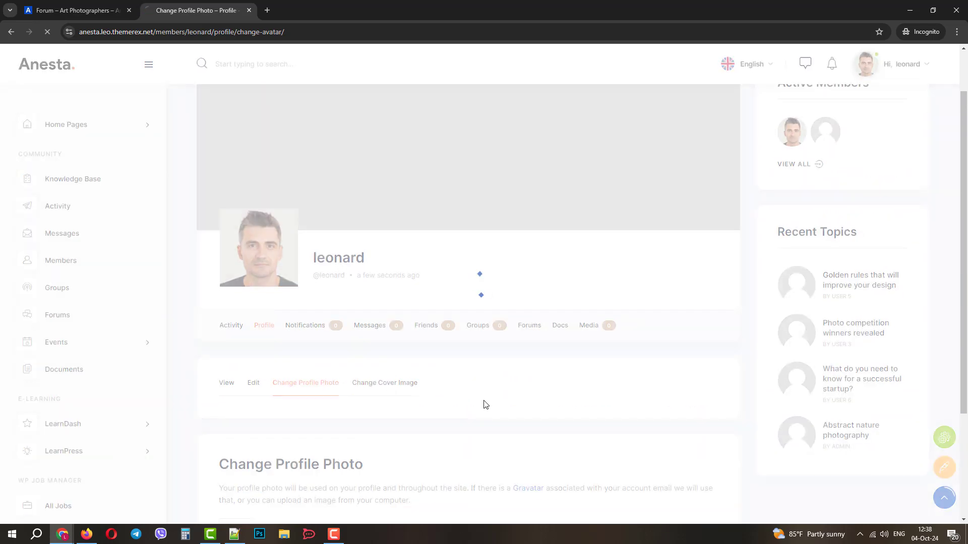
Upload free-nature-images.jpg, the green-hills tree photo, as the profile cover image
{"action": "scroll", "coordinate": [468, 397], "scroll_direction": "down", "scroll_amount": 5}
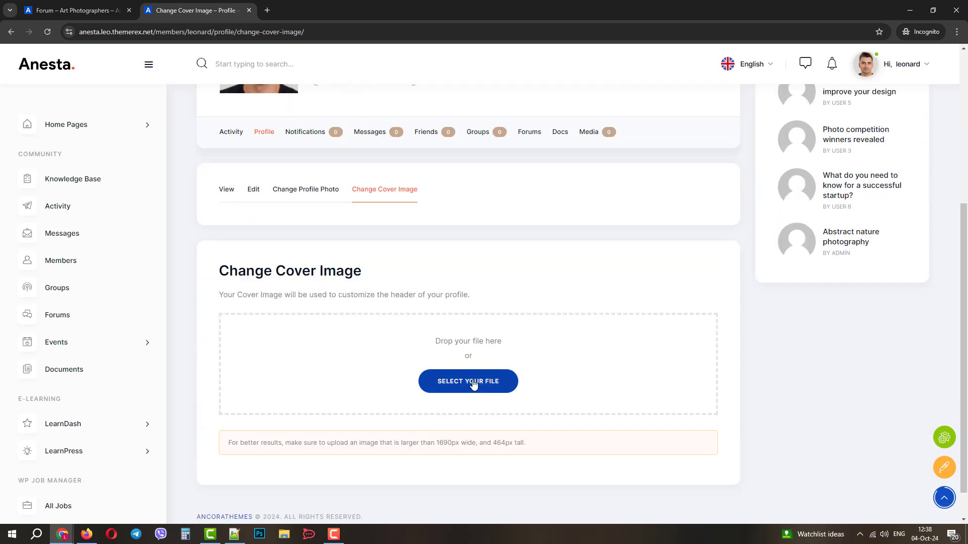
{"action": "left_click", "coordinate": [470, 382]}
{"action": "double_click", "coordinate": [307, 157]}
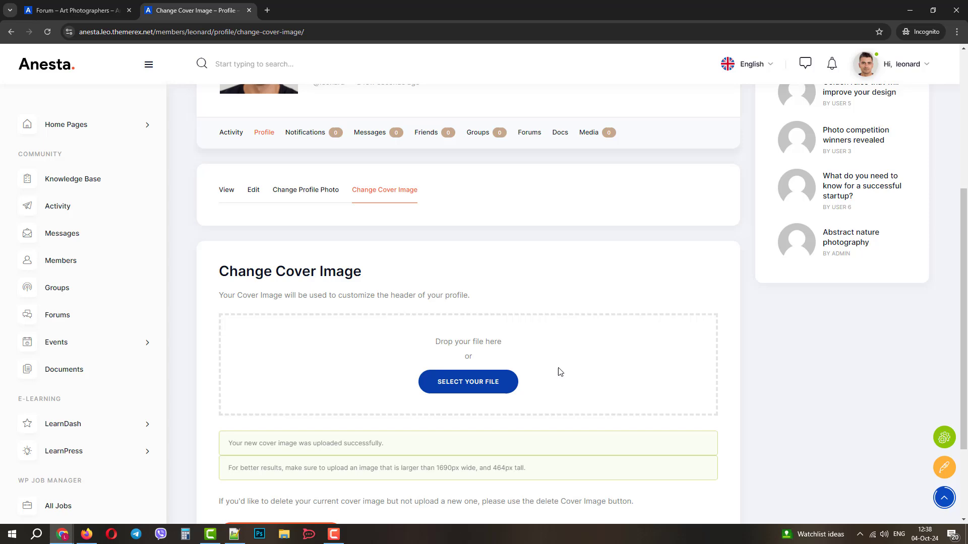
{"action": "scroll", "coordinate": [385, 335], "scroll_direction": "down", "scroll_amount": 2}
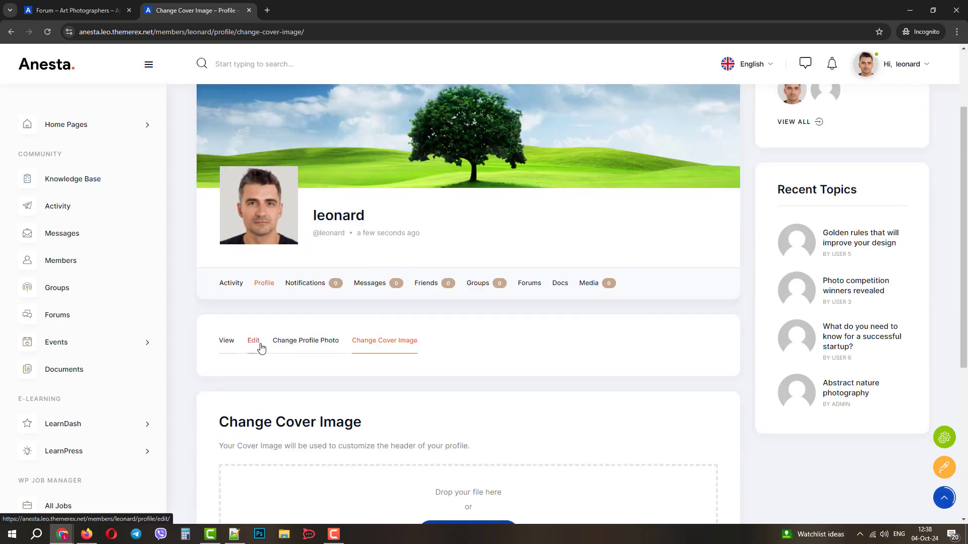
Save the profile's Base group details from the Edit tab
{"action": "left_click", "coordinate": [253, 341]}
{"action": "scroll", "coordinate": [351, 364], "scroll_direction": "down", "scroll_amount": 2}
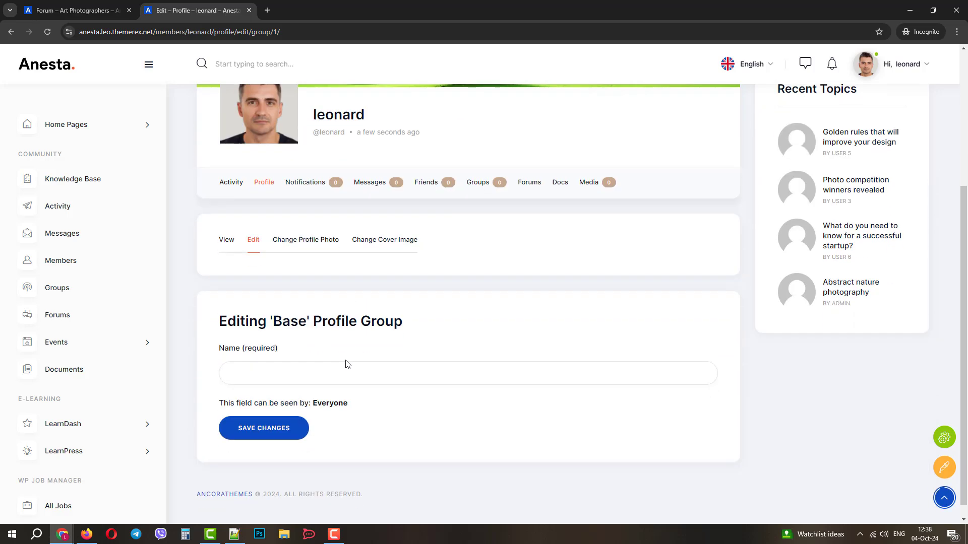
{"action": "left_click", "coordinate": [284, 434]}
{"action": "scroll", "coordinate": [428, 375], "scroll_direction": "down", "scroll_amount": 1}
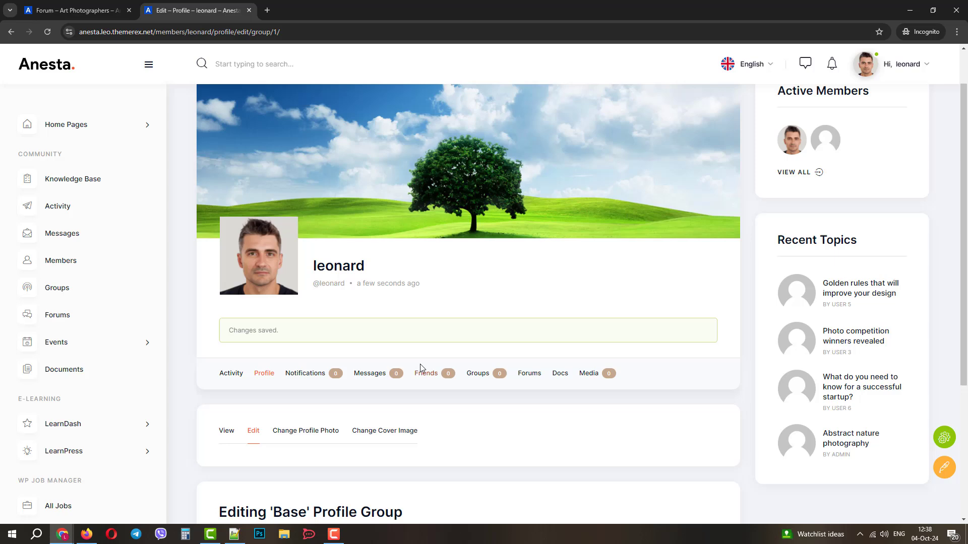
{"action": "scroll", "coordinate": [421, 368], "scroll_direction": "down", "scroll_amount": 1}
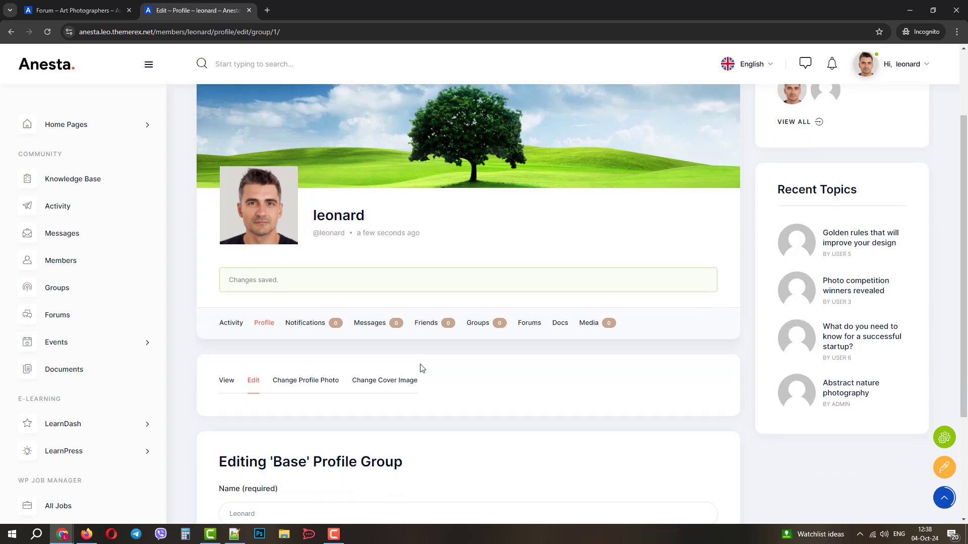
Open 'The art of storytelling through photos' from Forums and join the Art Photographers group
{"action": "left_click", "coordinate": [80, 317]}
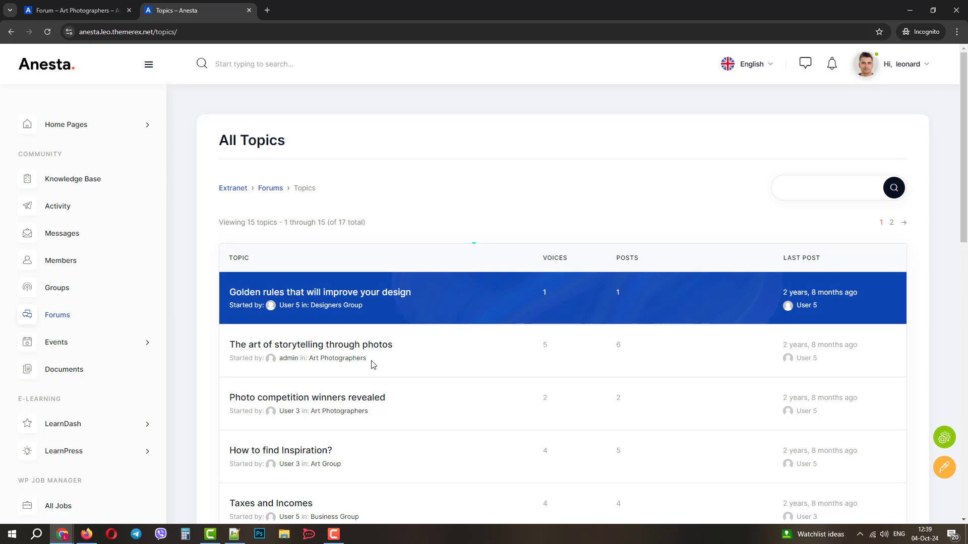
{"action": "scroll", "coordinate": [347, 317], "scroll_direction": "down", "scroll_amount": 2}
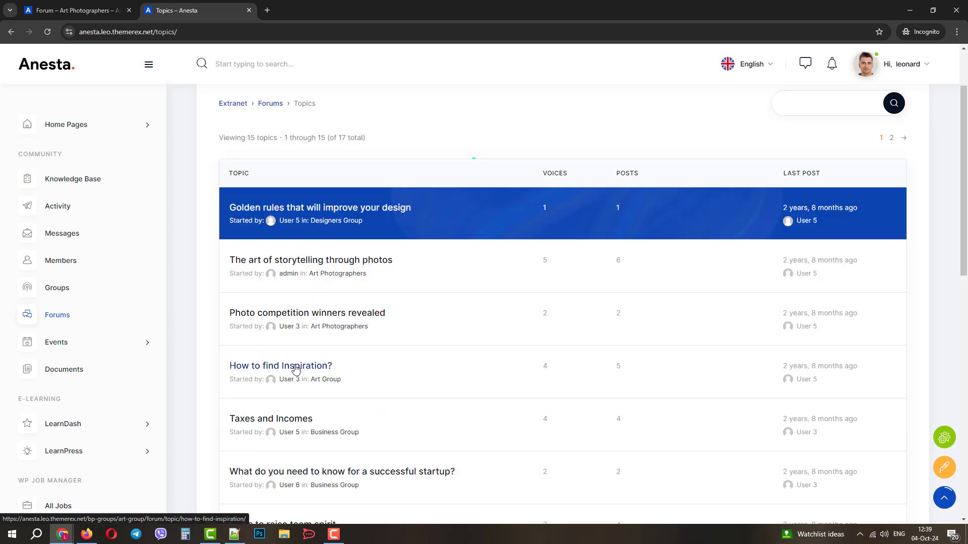
{"action": "left_click", "coordinate": [316, 263]}
{"action": "scroll", "coordinate": [360, 373], "scroll_direction": "down", "scroll_amount": 1}
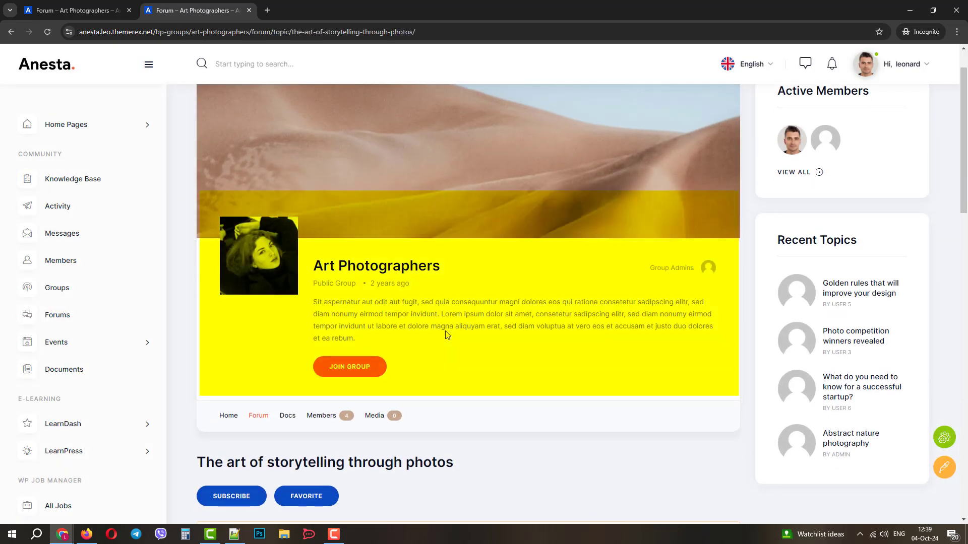
{"action": "left_click", "coordinate": [361, 373]}
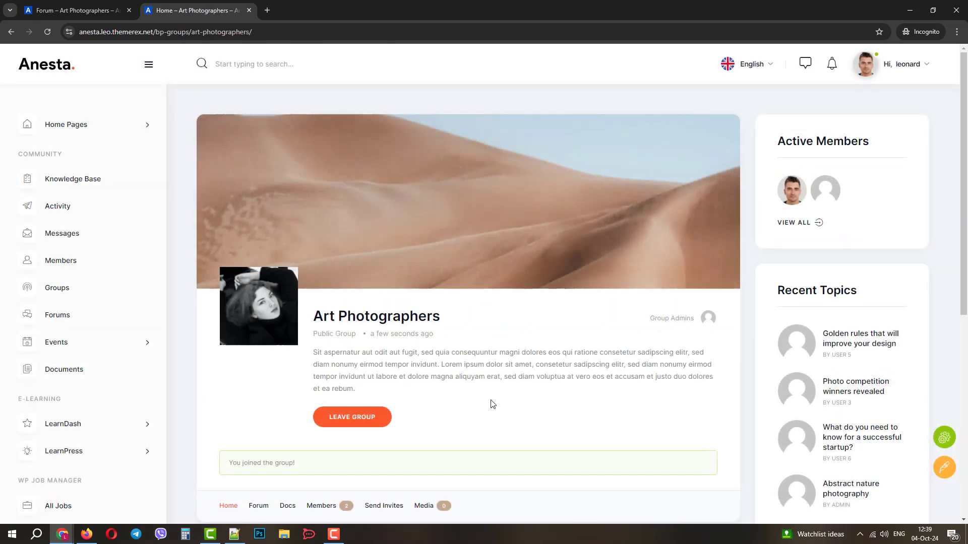
{"action": "scroll", "coordinate": [493, 366], "scroll_direction": "down", "scroll_amount": 4}
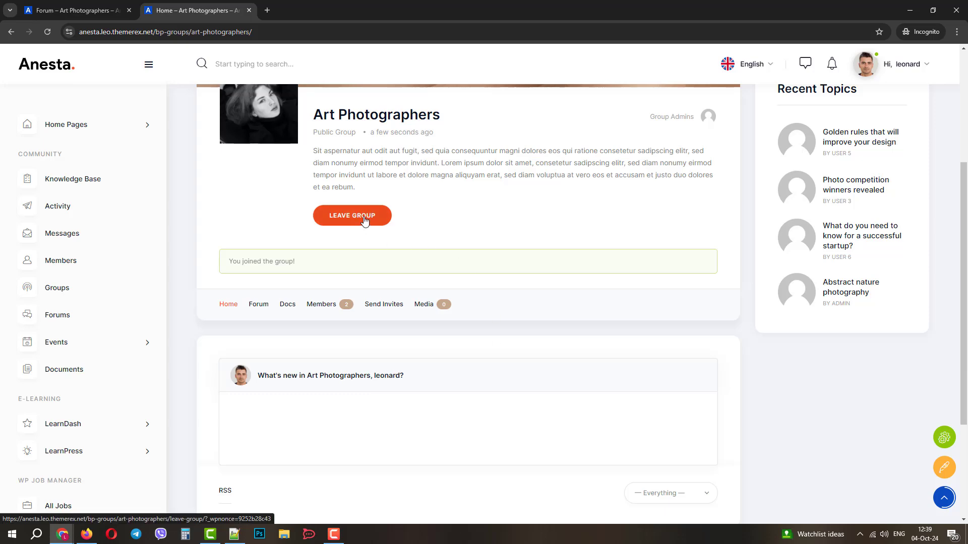
{"action": "scroll", "coordinate": [356, 387], "scroll_direction": "down", "scroll_amount": 3}
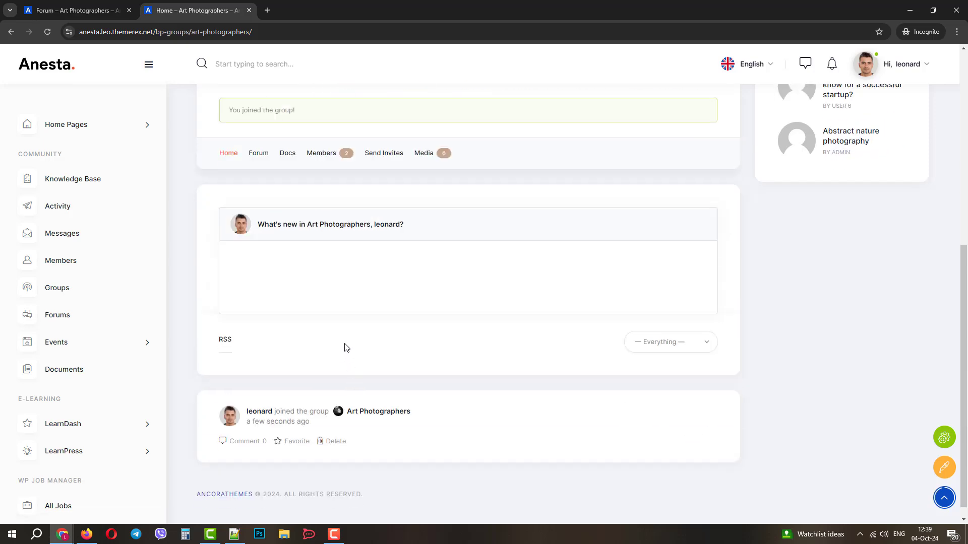
{"action": "scroll", "coordinate": [346, 348], "scroll_direction": "up", "scroll_amount": 3}
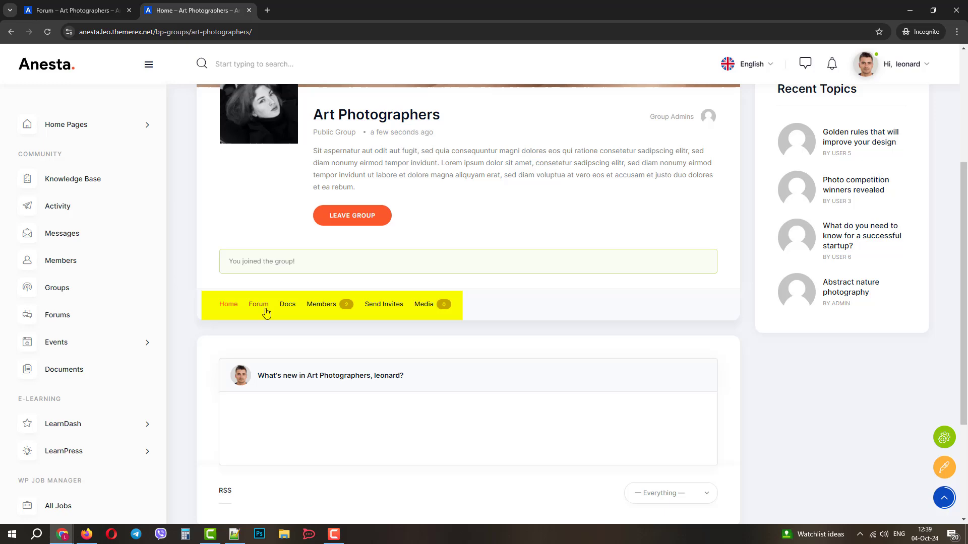
Look at the Art Photographers member list, then show the group's Forum with its three topics
{"action": "left_click", "coordinate": [321, 304]}
{"action": "scroll", "coordinate": [331, 302], "scroll_direction": "down", "scroll_amount": 5}
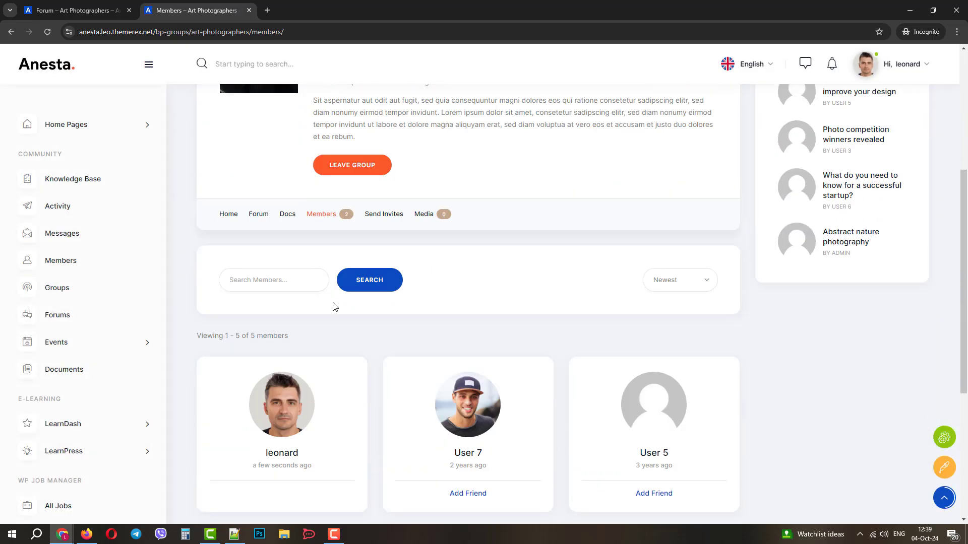
{"action": "scroll", "coordinate": [334, 306], "scroll_direction": "down", "scroll_amount": 1}
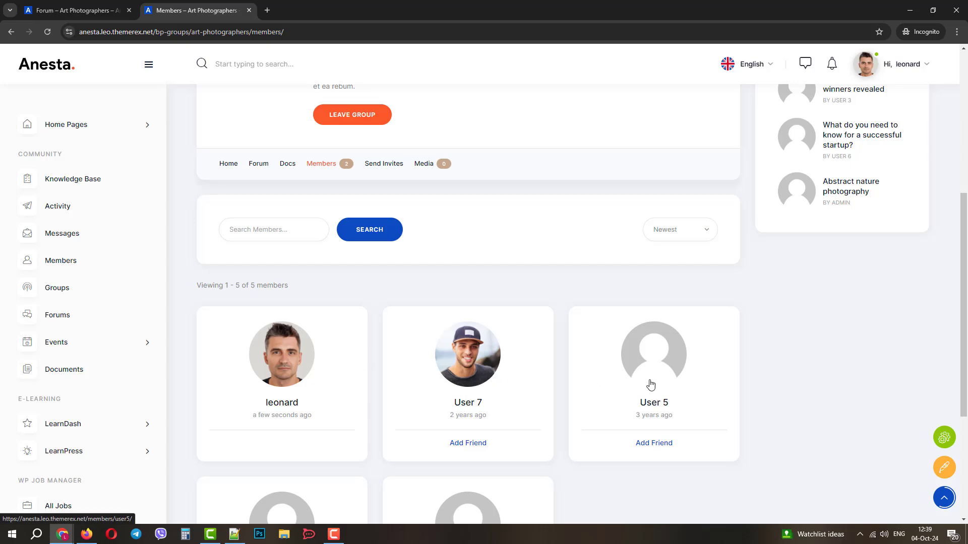
{"action": "left_click", "coordinate": [258, 163]}
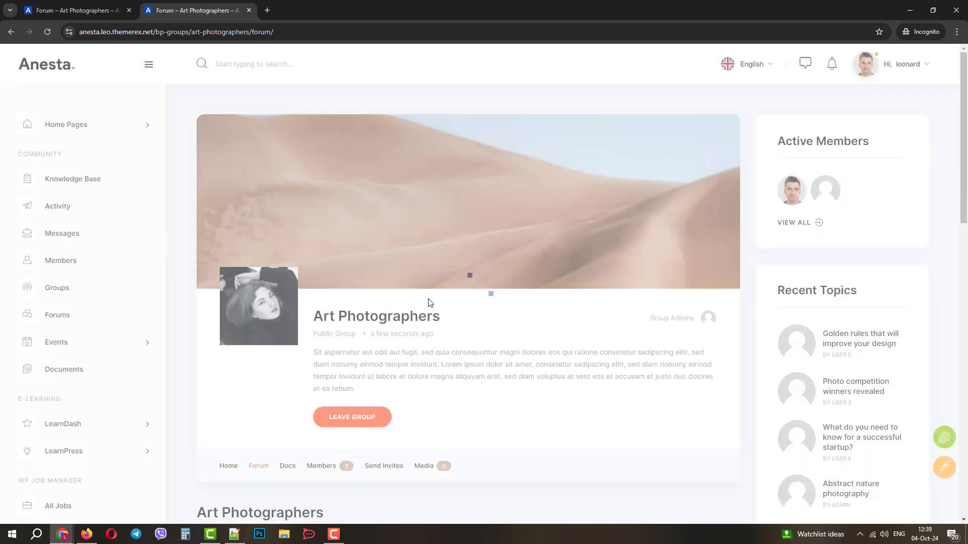
{"action": "scroll", "coordinate": [428, 302], "scroll_direction": "down", "scroll_amount": 7}
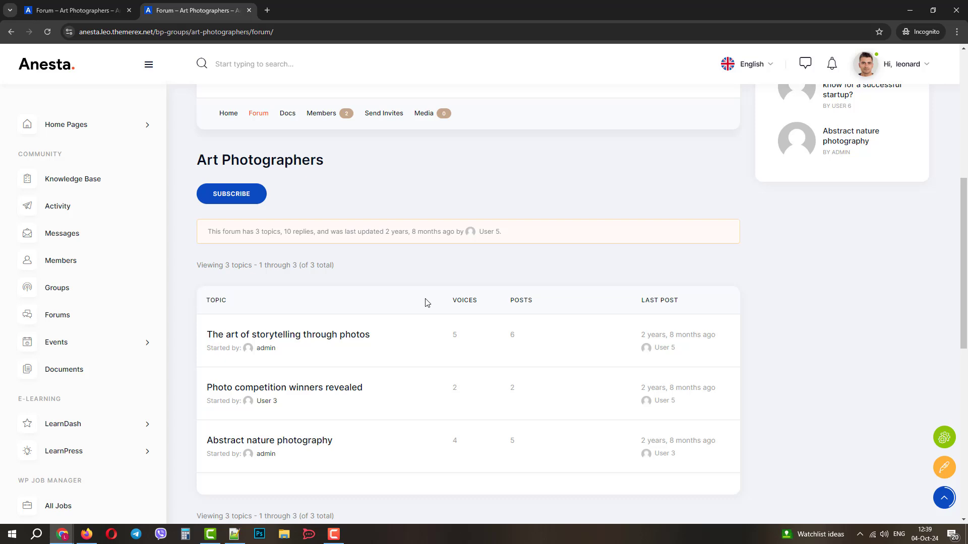
{"action": "scroll", "coordinate": [426, 302], "scroll_direction": "down", "scroll_amount": 2}
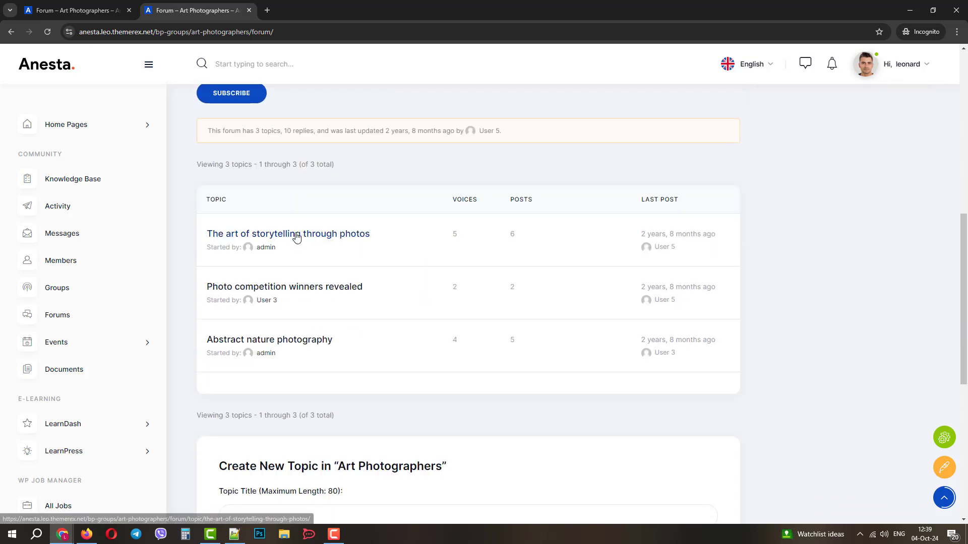
Fill the Create New Topic form with title 'I am a a new member here' and tag 'member'
{"action": "scroll", "coordinate": [309, 277], "scroll_direction": "down", "scroll_amount": 4}
{"action": "left_click", "coordinate": [272, 320]}
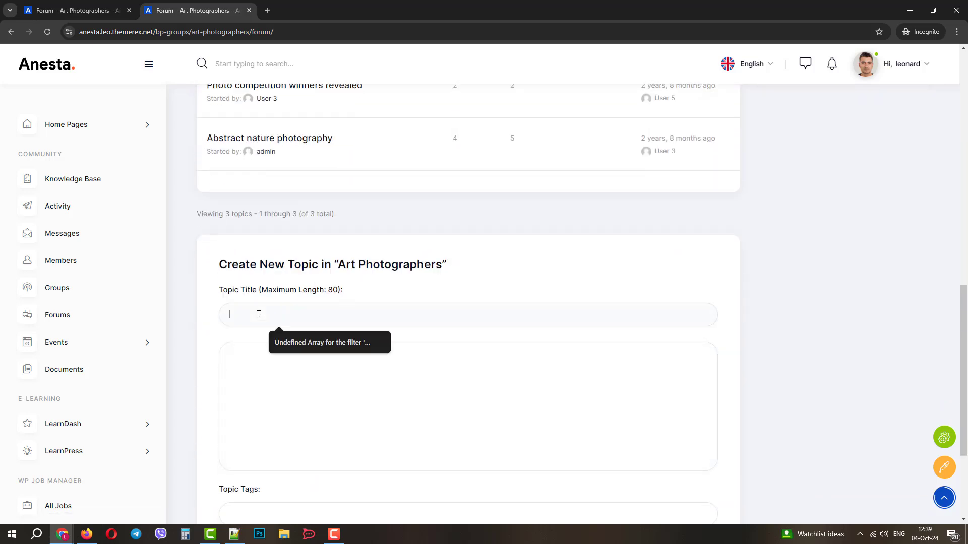
{"action": "type", "text": "I am an new member"}
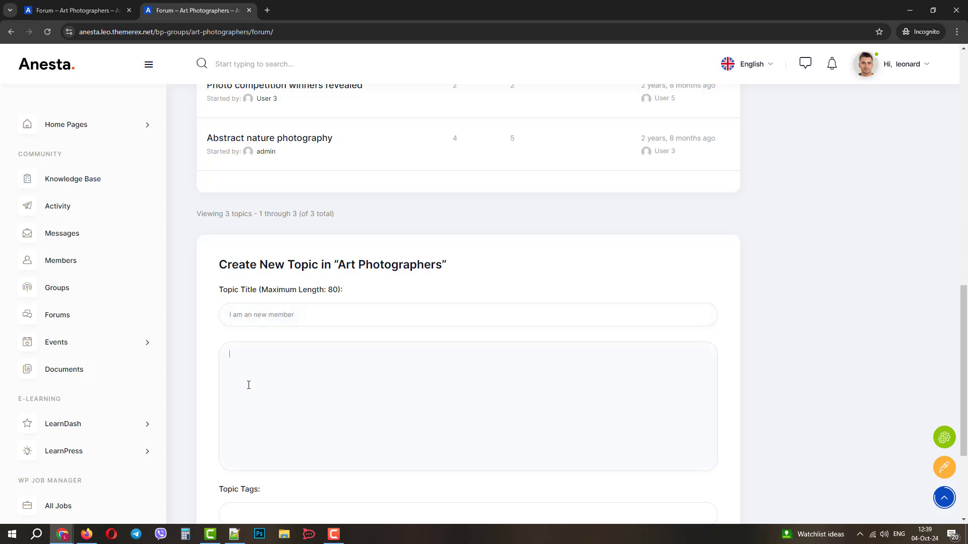
{"action": "type", "text": " a new member here."}
{"action": "scroll", "coordinate": [213, 344], "scroll_direction": "down", "scroll_amount": 1}
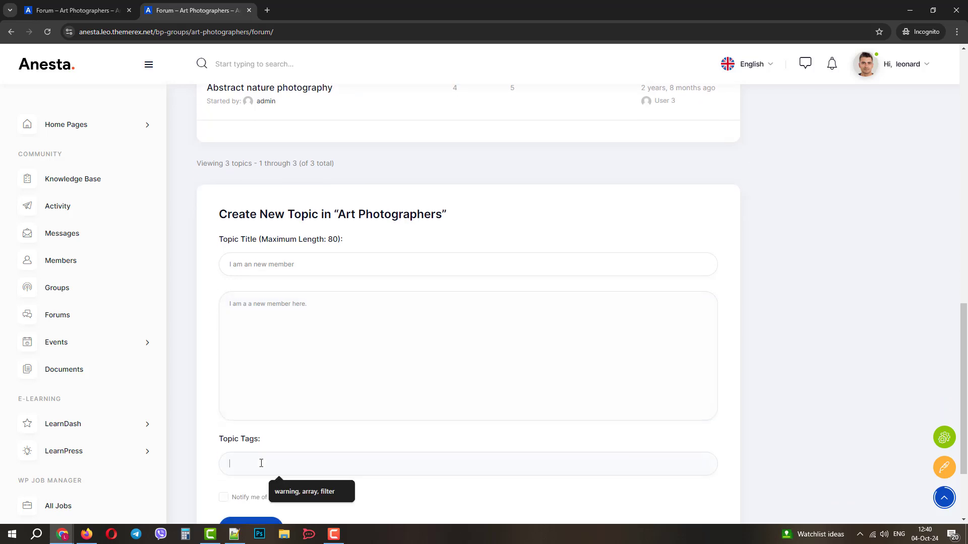
{"action": "left_click", "coordinate": [256, 454]}
{"action": "type", "text": "member"}
{"action": "scroll", "coordinate": [256, 454], "scroll_direction": "down", "scroll_amount": 2}
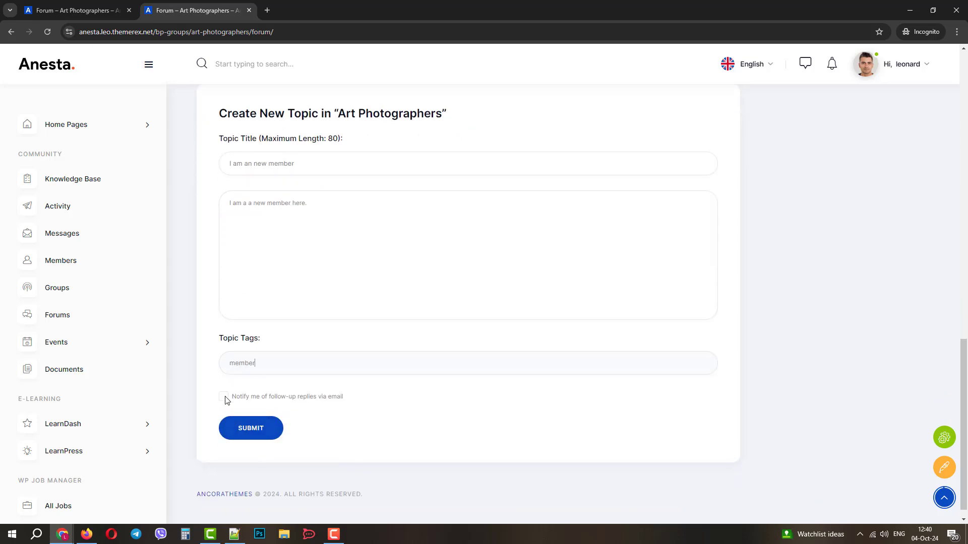
Submit the new topic to the Art Photographers forum
{"action": "left_click", "coordinate": [255, 429]}
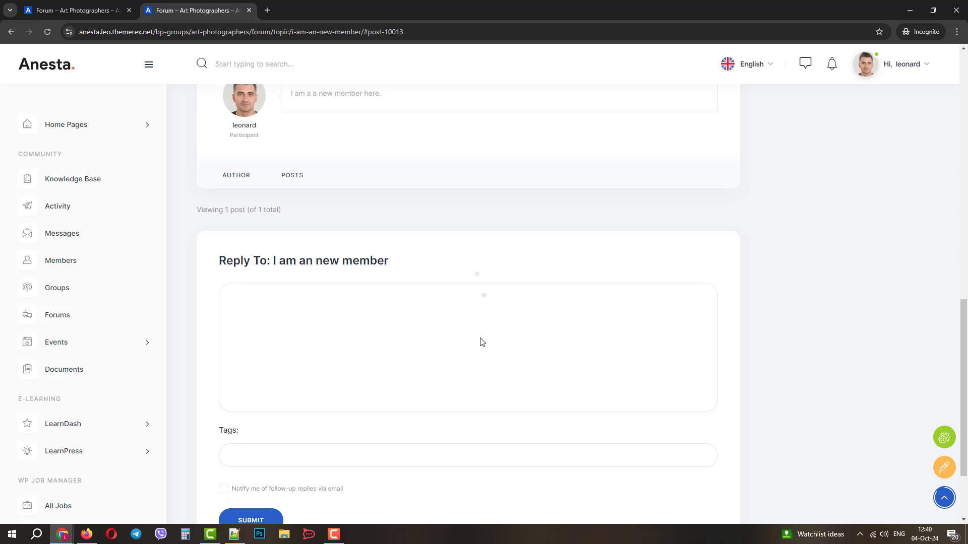
{"action": "scroll", "coordinate": [507, 347], "scroll_direction": "up", "scroll_amount": 3}
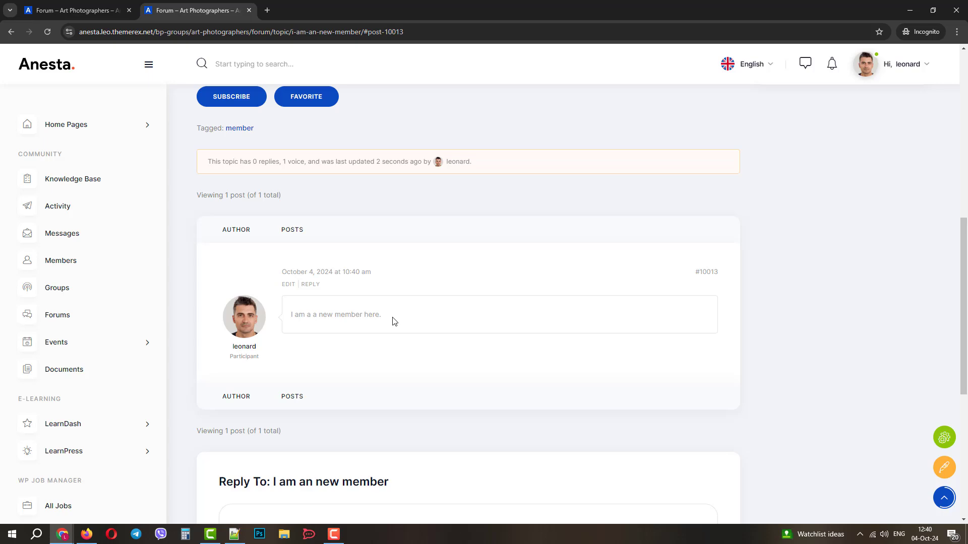
{"action": "scroll", "coordinate": [394, 321], "scroll_direction": "down", "scroll_amount": 2}
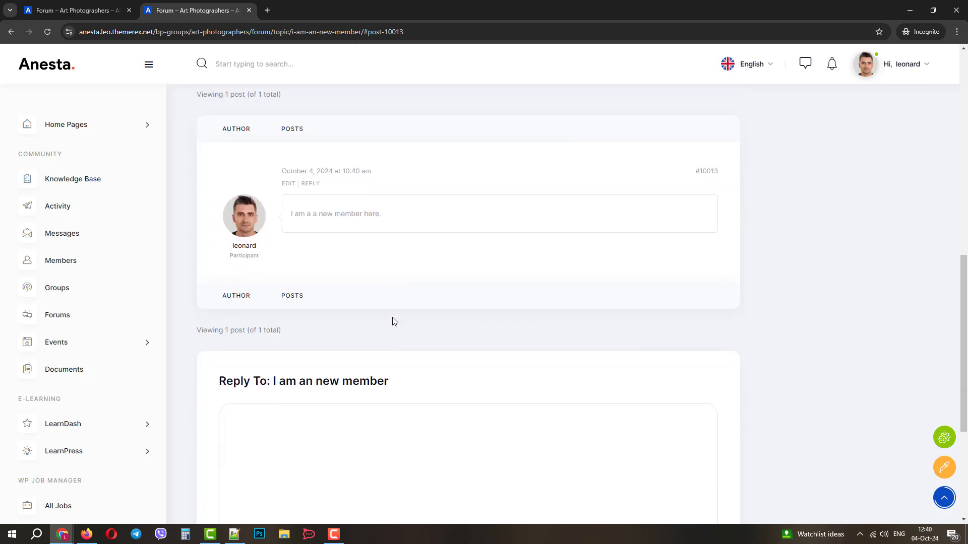
{"action": "scroll", "coordinate": [394, 321], "scroll_direction": "up", "scroll_amount": 6}
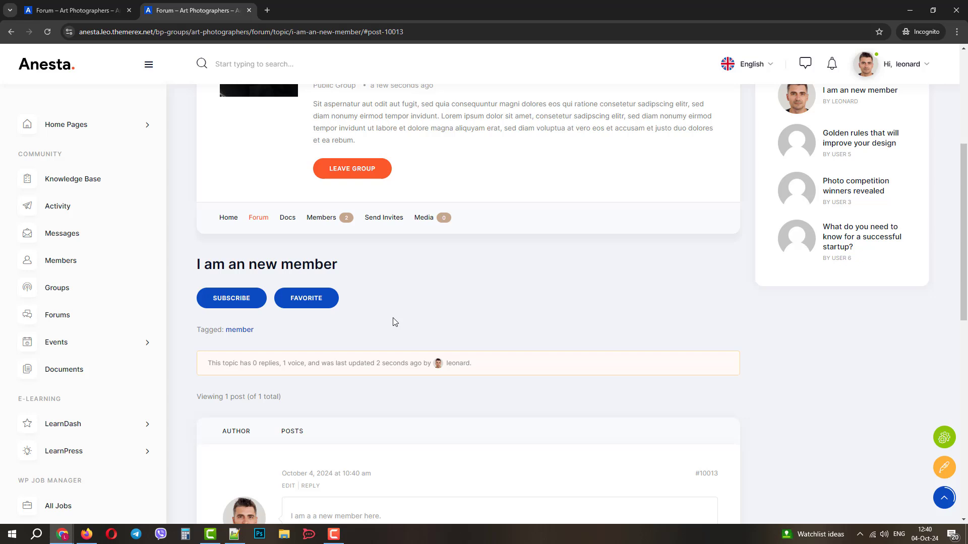
Subscribe to and favourite the new topic, then go to the group's Send Invites page
{"action": "left_click", "coordinate": [232, 301]}
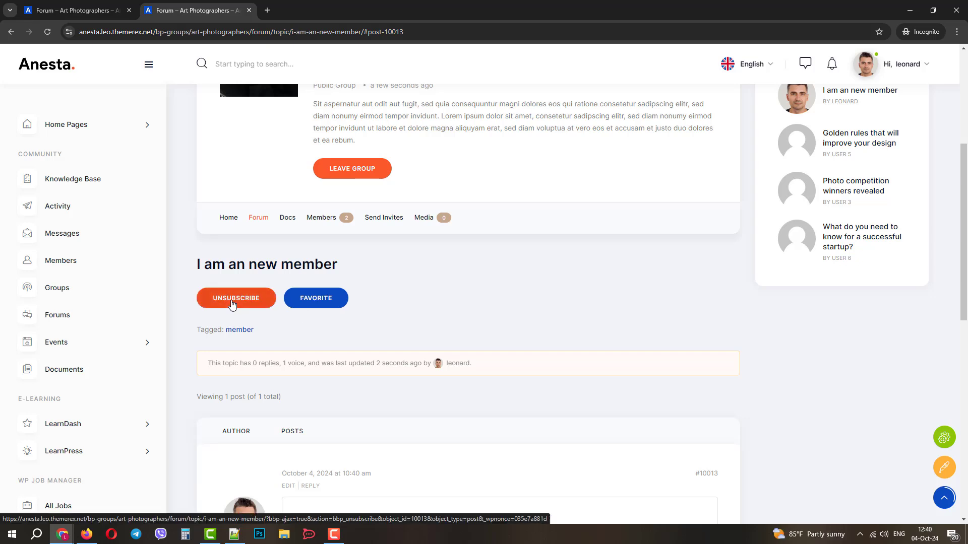
{"action": "left_click", "coordinate": [320, 301]}
{"action": "scroll", "coordinate": [469, 316], "scroll_direction": "up", "scroll_amount": 4}
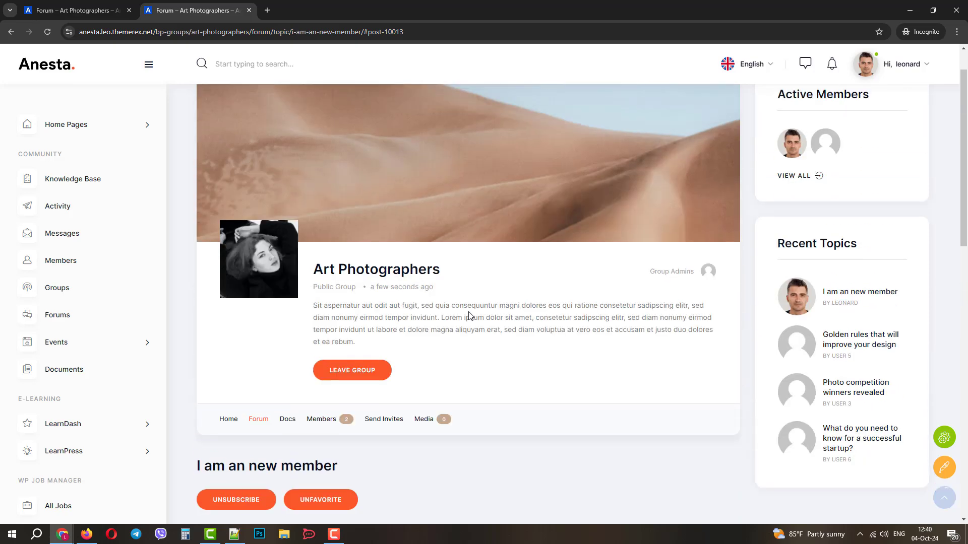
{"action": "left_click", "coordinate": [386, 422]}
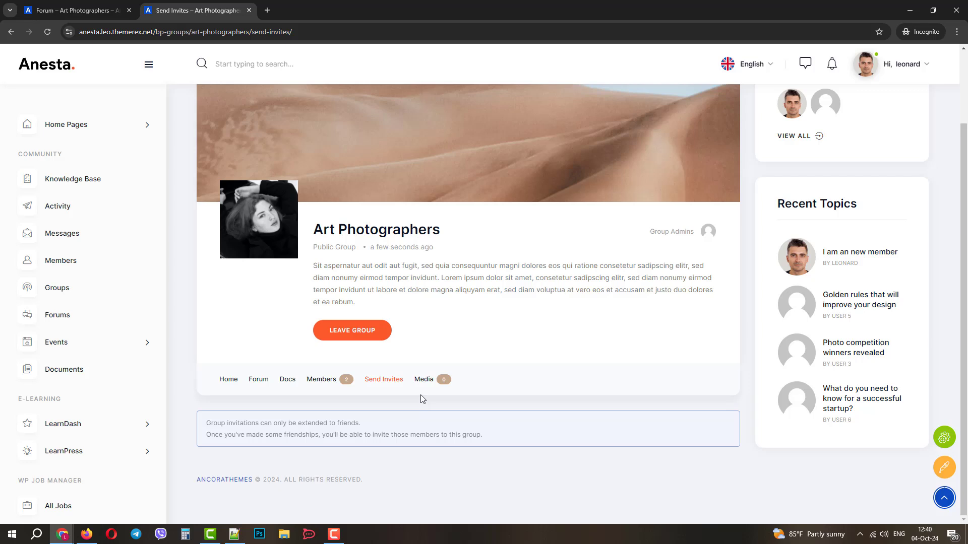
Browse the group's Docs, listing Full service list, and start creating a new doc
{"action": "left_click", "coordinate": [287, 381]}
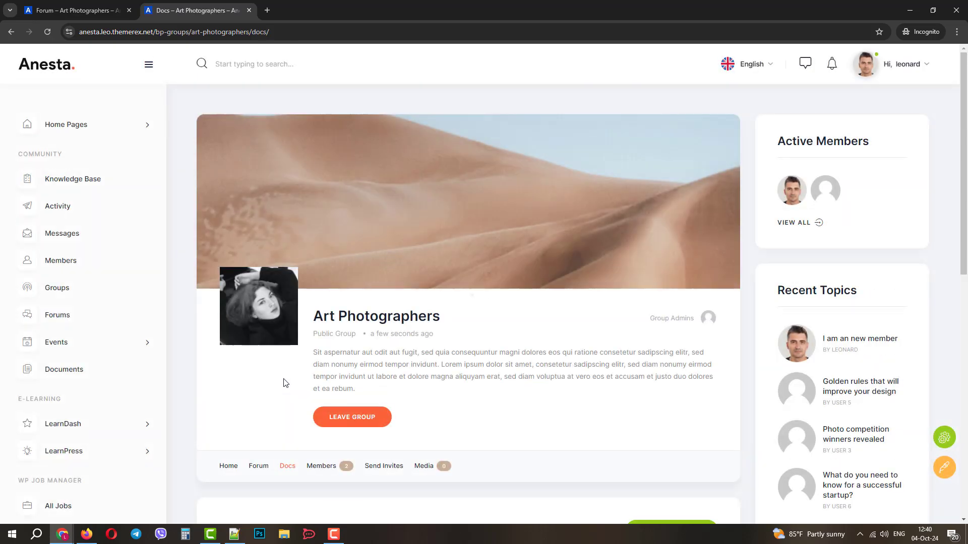
{"action": "scroll", "coordinate": [283, 384], "scroll_direction": "down", "scroll_amount": 3}
{"action": "scroll", "coordinate": [425, 392], "scroll_direction": "down", "scroll_amount": 2}
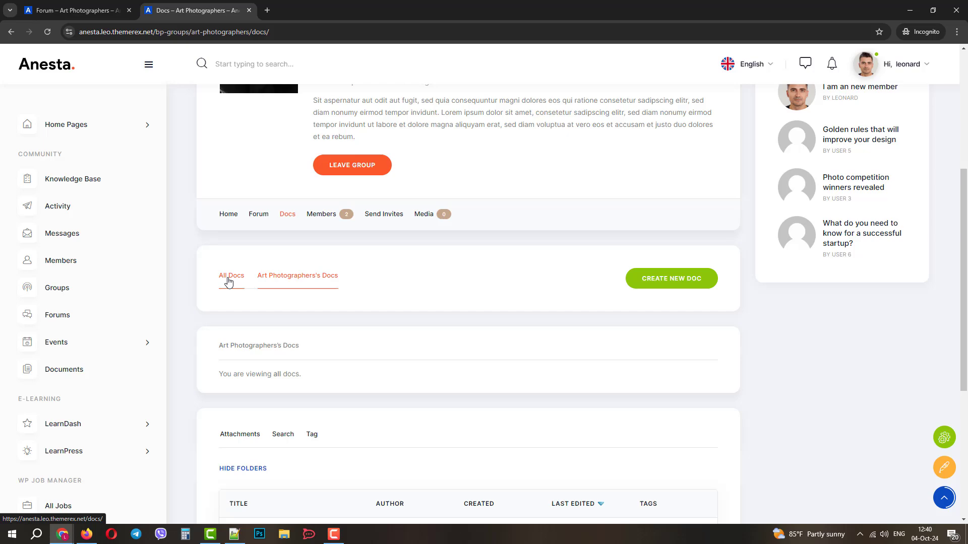
{"action": "scroll", "coordinate": [286, 388], "scroll_direction": "down", "scroll_amount": 4}
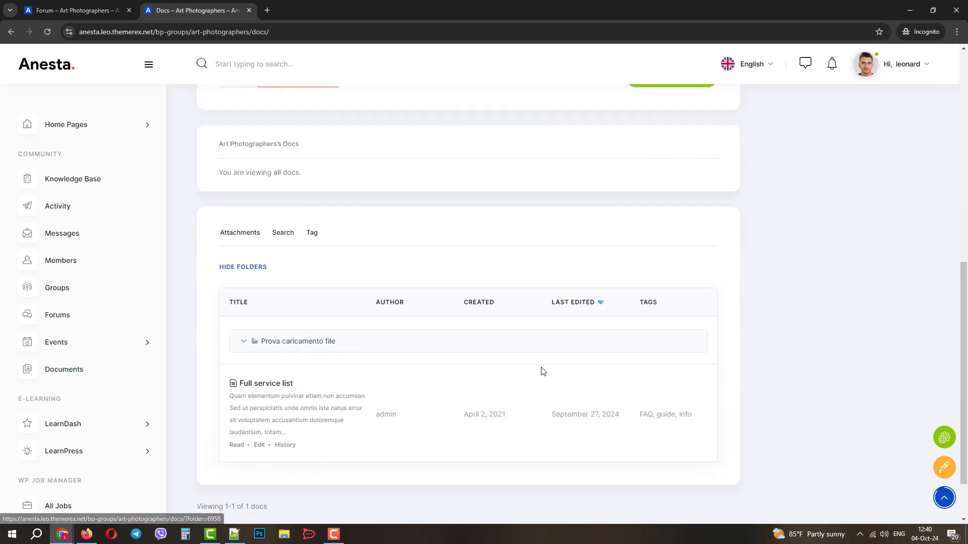
{"action": "scroll", "coordinate": [540, 371], "scroll_direction": "up", "scroll_amount": 6}
{"action": "left_click", "coordinate": [677, 386]}
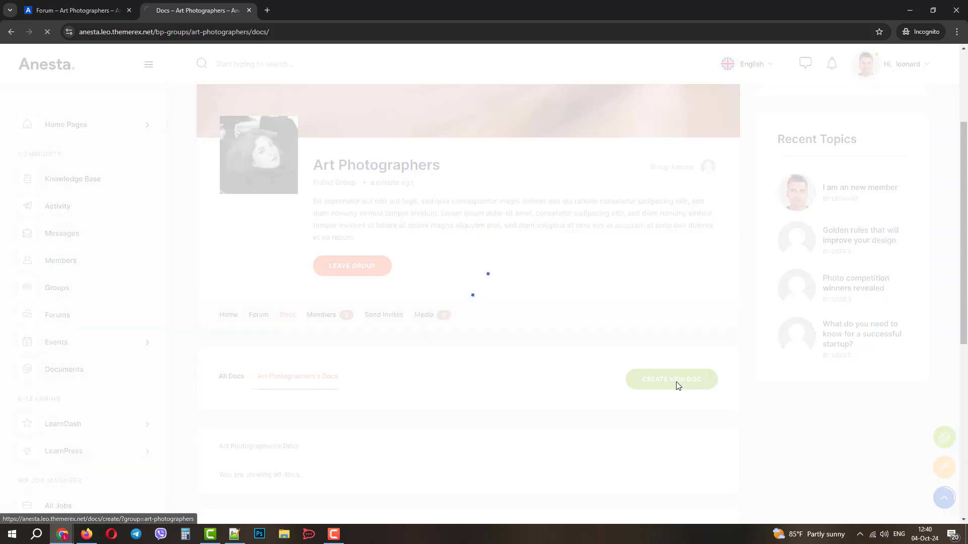
Title the doc 'Anesta Documentation' and paste text copied from the Anesta documentation site into Content
{"action": "left_click", "coordinate": [306, 296]}
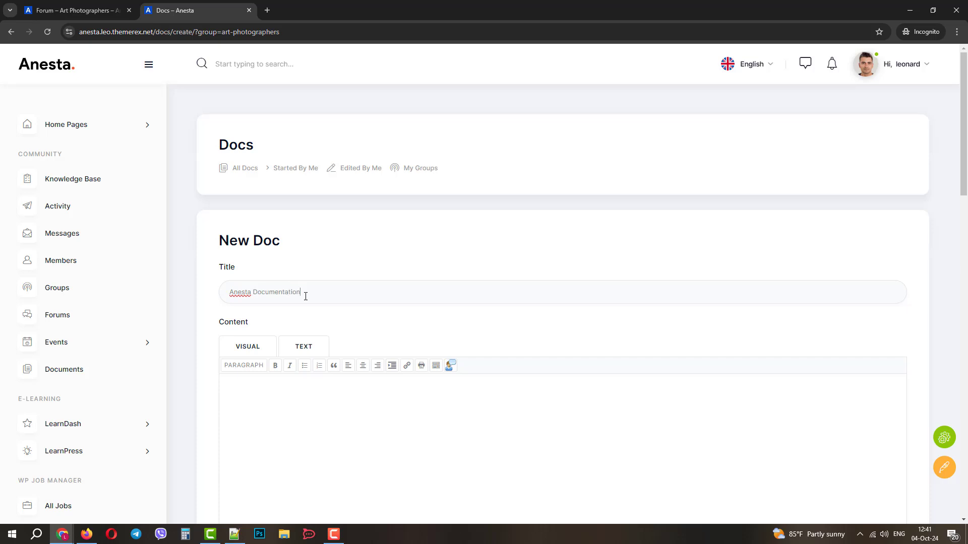
{"action": "left_click", "coordinate": [263, 11]}
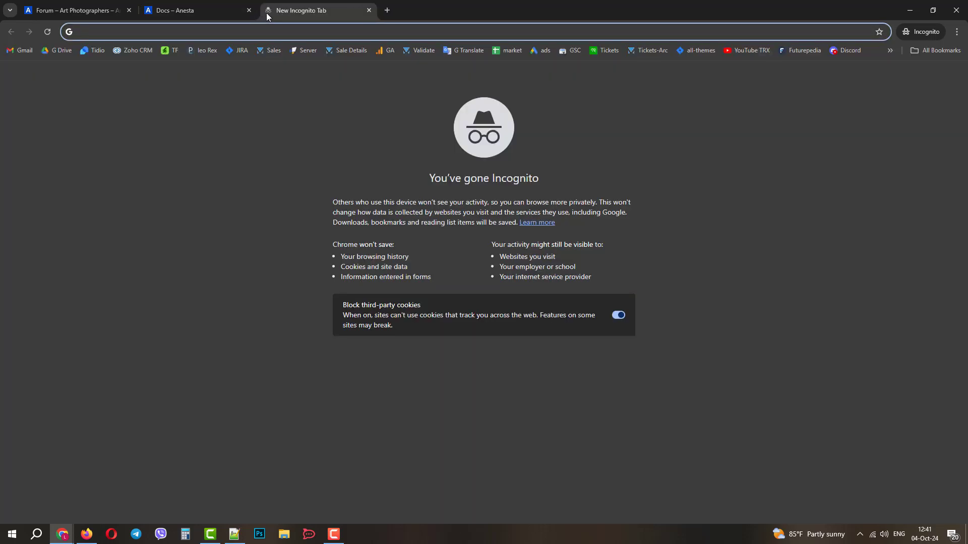
{"action": "type", "text": "anesta.ancorathemes.com/doc/"}
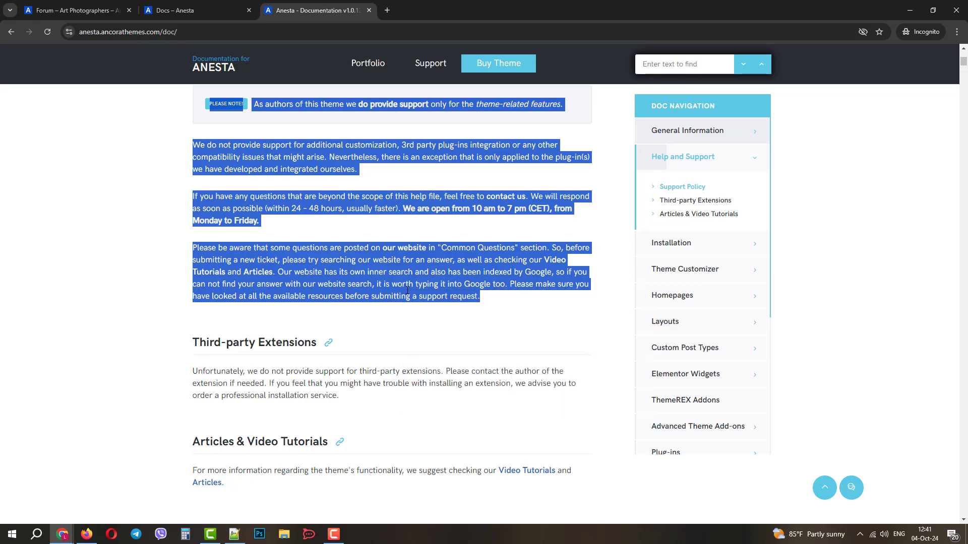
{"action": "left_click", "coordinate": [213, 4]}
{"action": "left_click", "coordinate": [292, 412]}
{"action": "scroll", "coordinate": [294, 394], "scroll_direction": "down", "scroll_amount": 3}
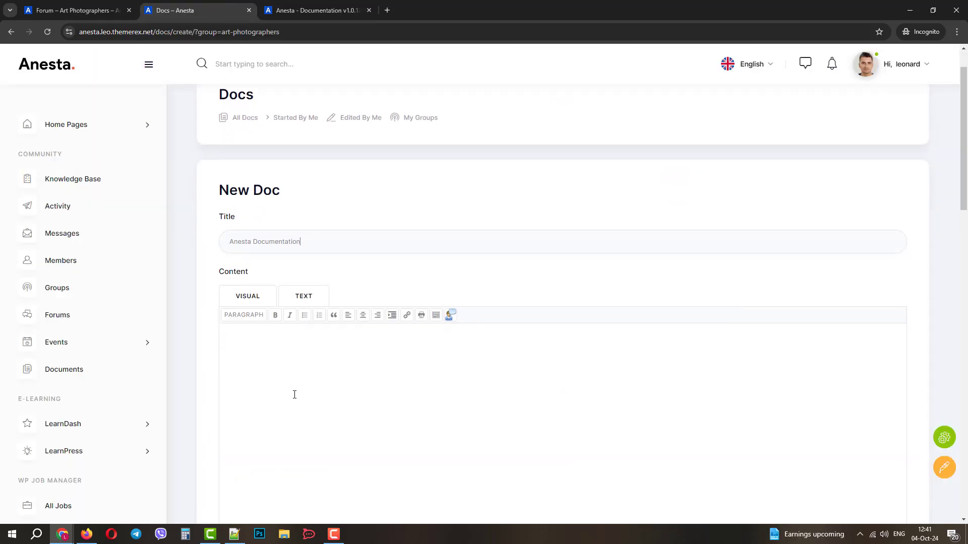
{"action": "key", "text": "ctrl+v"}
{"action": "scroll", "coordinate": [338, 313], "scroll_direction": "up", "scroll_amount": 15}
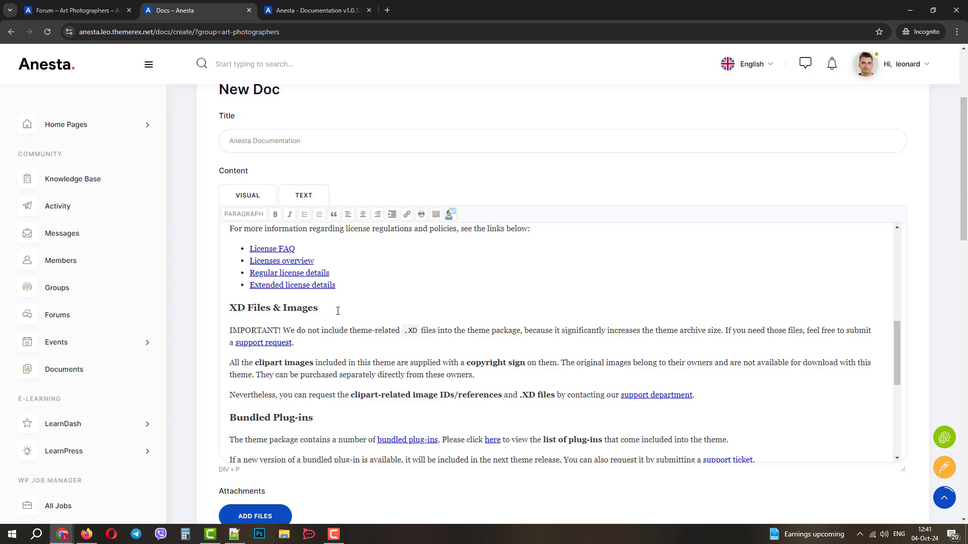
{"action": "scroll", "coordinate": [336, 313], "scroll_direction": "down", "scroll_amount": 9}
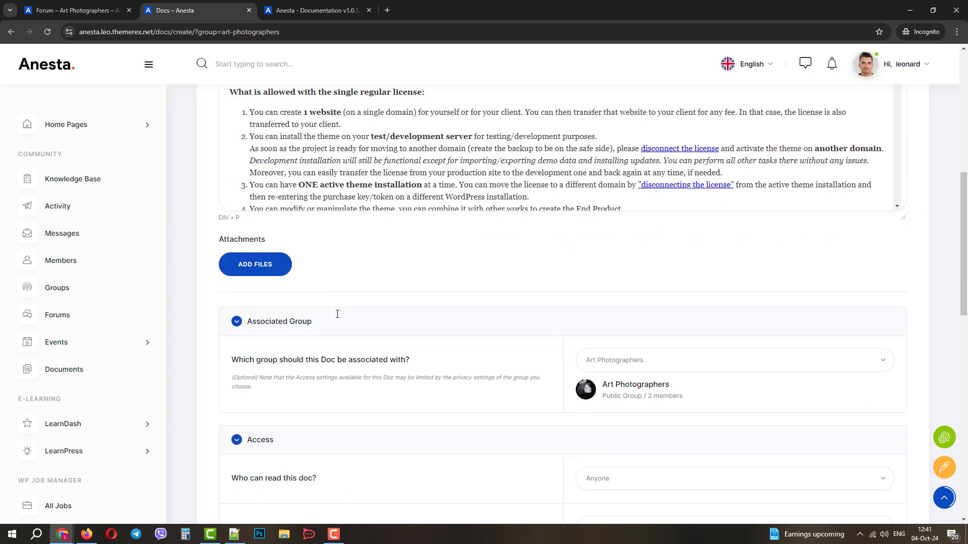
{"action": "scroll", "coordinate": [331, 305], "scroll_direction": "up", "scroll_amount": 7}
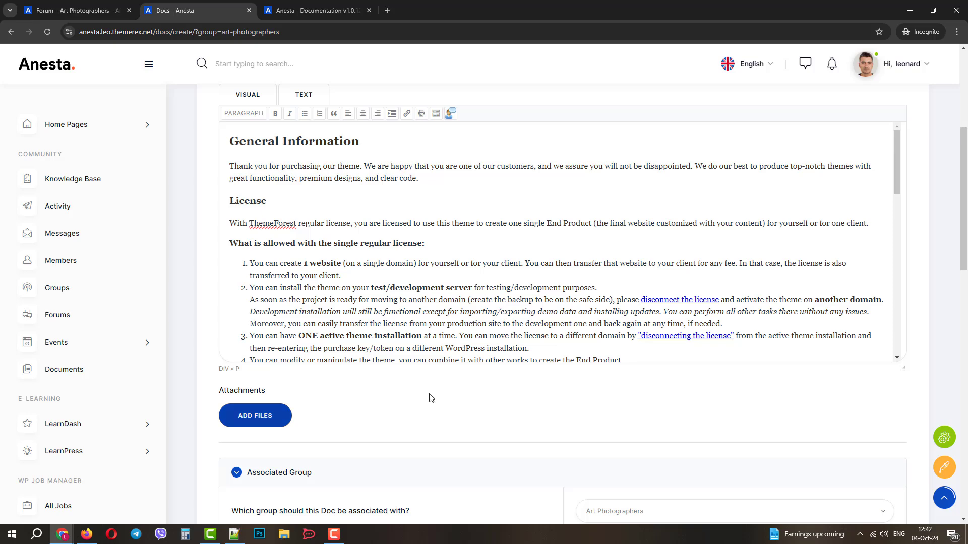
{"action": "scroll", "coordinate": [431, 390], "scroll_direction": "down", "scroll_amount": 4}
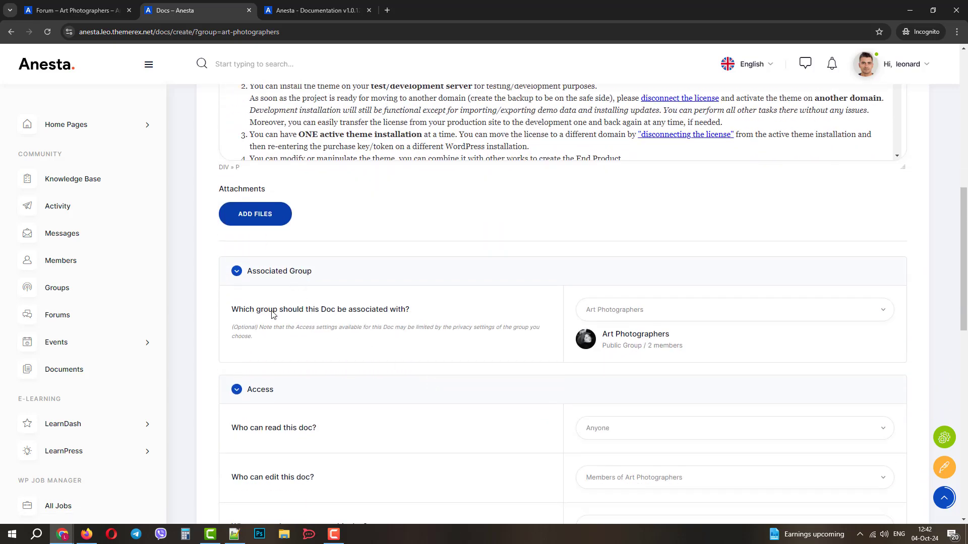
Keep Art Photographers as the associated group and set 'Who can edit' to Logged-in Users
{"action": "left_click", "coordinate": [637, 313]}
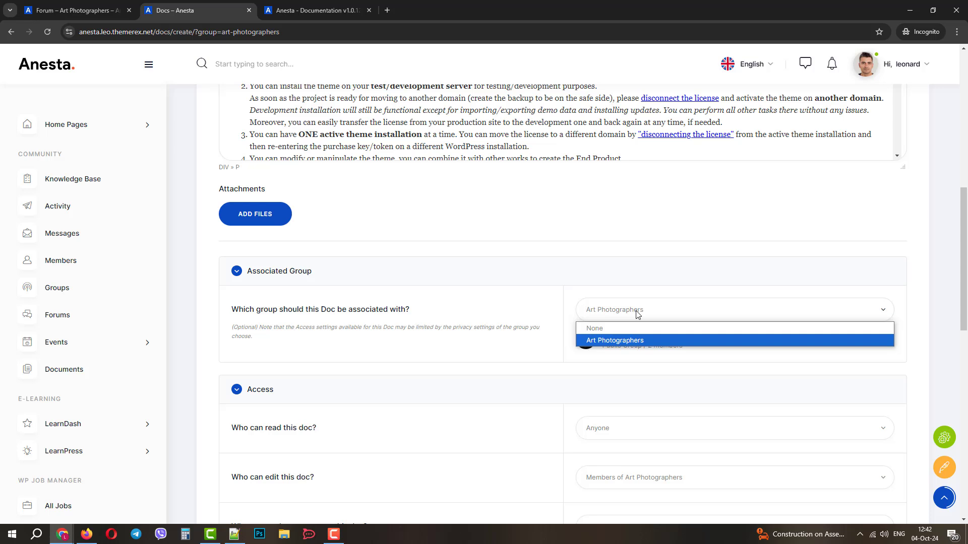
{"action": "left_click", "coordinate": [637, 313]}
{"action": "scroll", "coordinate": [806, 352], "scroll_direction": "down", "scroll_amount": 4}
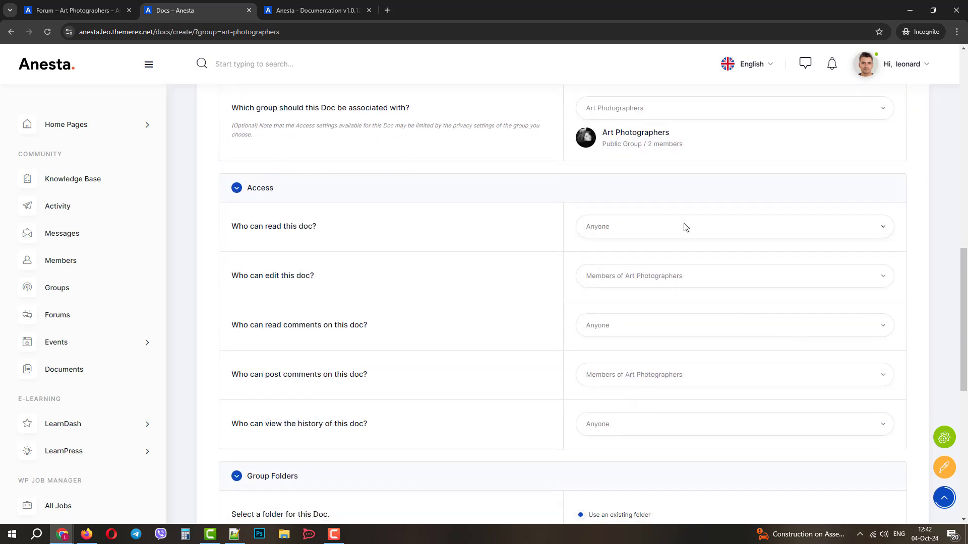
{"action": "left_click", "coordinate": [634, 286]}
{"action": "left_click", "coordinate": [628, 294]}
{"action": "scroll", "coordinate": [624, 251], "scroll_direction": "down", "scroll_amount": 2}
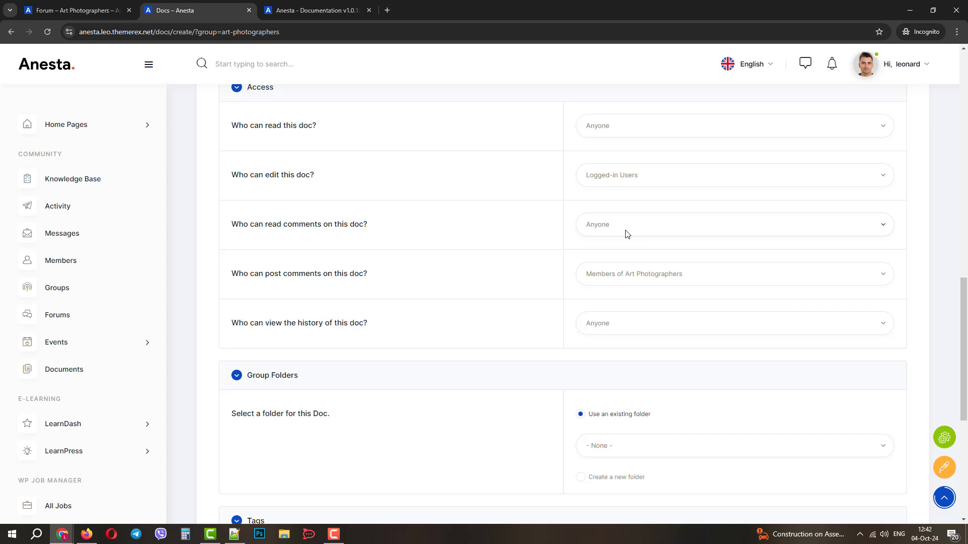
{"action": "scroll", "coordinate": [440, 360], "scroll_direction": "down", "scroll_amount": 6}
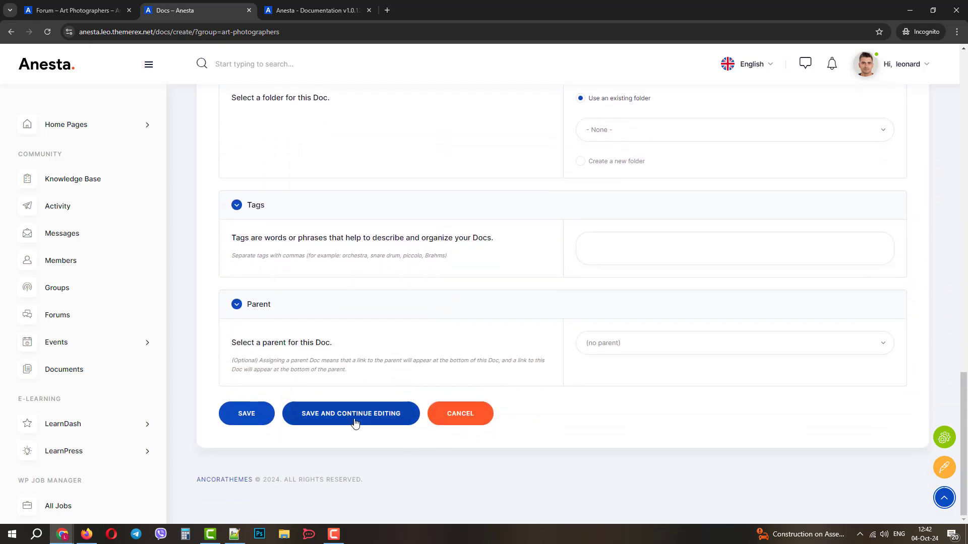
Save the new doc and reopen Anesta Documentation from the All Docs list for editing
{"action": "left_click", "coordinate": [247, 415]}
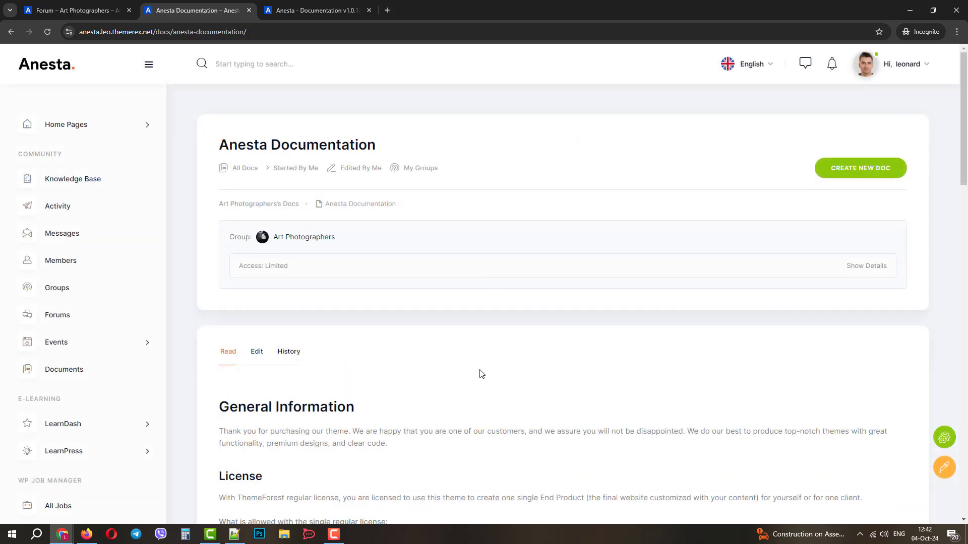
{"action": "scroll", "coordinate": [455, 325], "scroll_direction": "down", "scroll_amount": 3}
{"action": "scroll", "coordinate": [450, 331], "scroll_direction": "up", "scroll_amount": 3}
{"action": "left_click", "coordinate": [244, 168]}
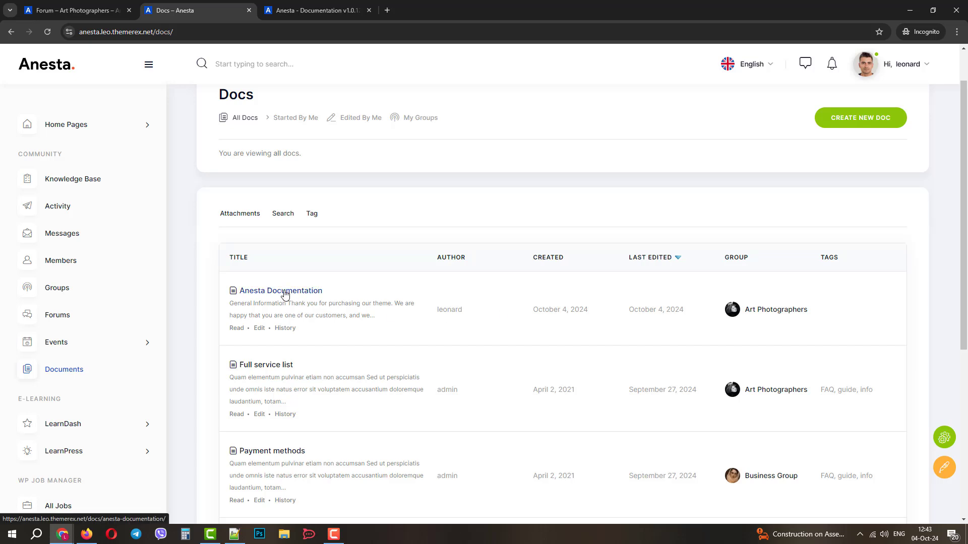
{"action": "left_click", "coordinate": [259, 328]}
Append 'about Anesta' to the 'General Information' heading and save the doc
{"action": "scroll", "coordinate": [325, 375], "scroll_direction": "down", "scroll_amount": 4}
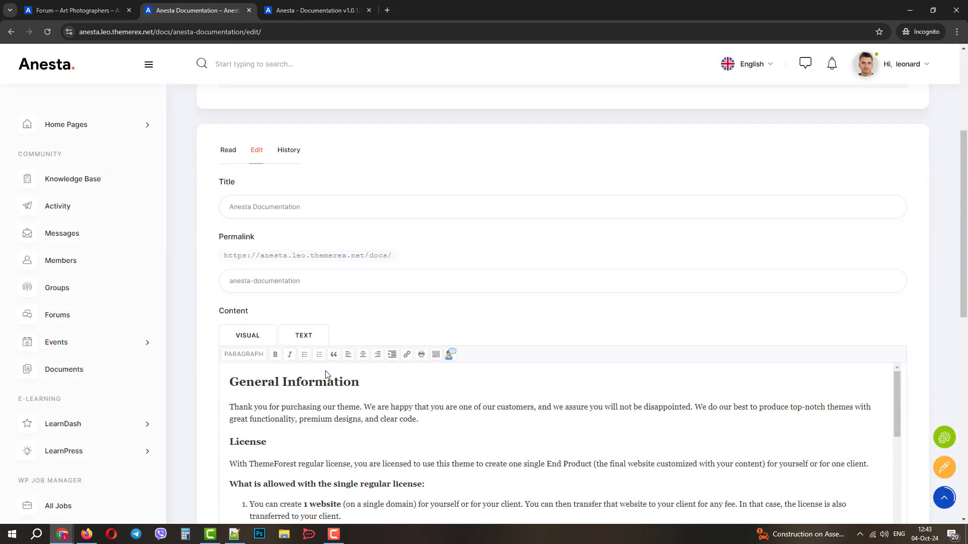
{"action": "left_click", "coordinate": [408, 375]}
{"action": "type", "text": "about Anesta"}
{"action": "scroll", "coordinate": [615, 273], "scroll_direction": "down", "scroll_amount": 4}
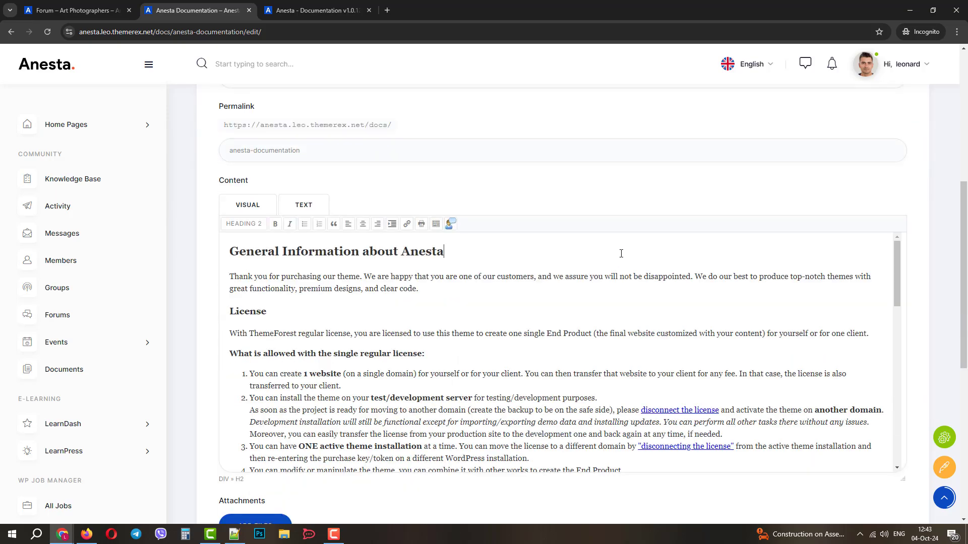
{"action": "scroll", "coordinate": [375, 430], "scroll_direction": "down", "scroll_amount": 4}
{"action": "scroll", "coordinate": [376, 428], "scroll_direction": "down", "scroll_amount": 2}
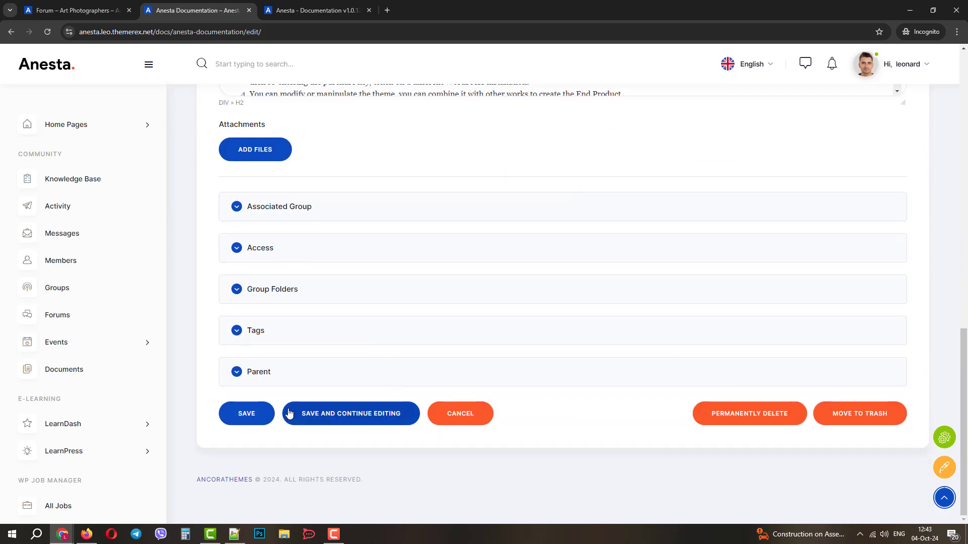
{"action": "left_click", "coordinate": [250, 413]}
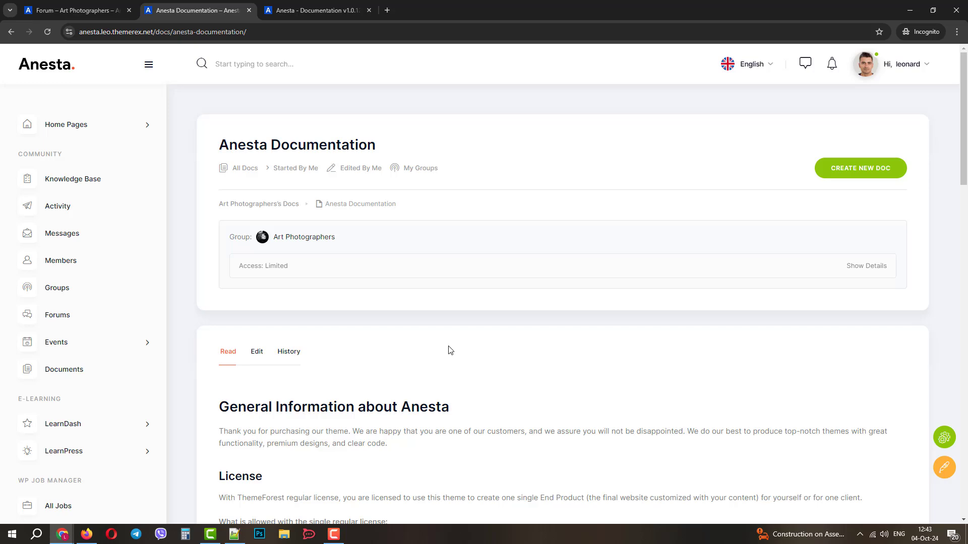
{"action": "scroll", "coordinate": [400, 320], "scroll_direction": "down", "scroll_amount": 3}
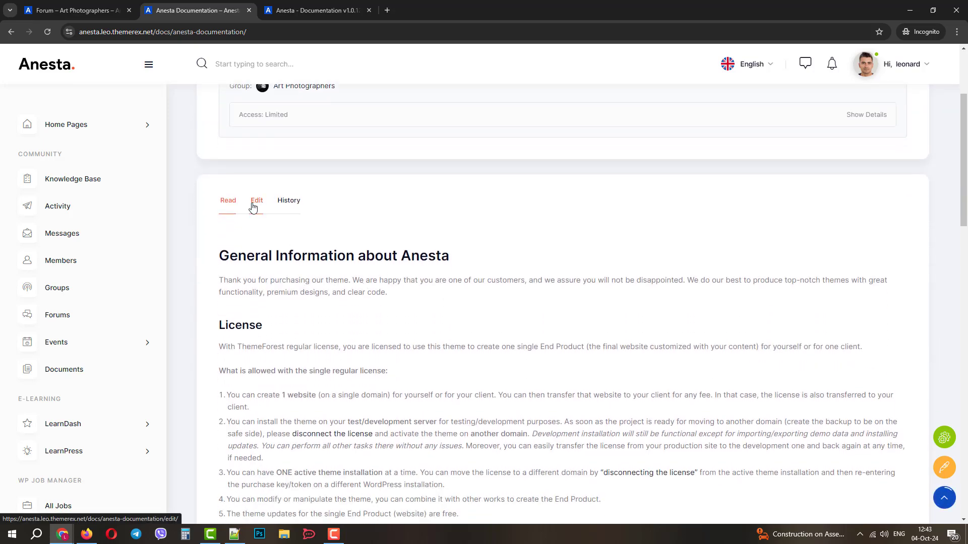
{"action": "scroll", "coordinate": [262, 236], "scroll_direction": "up", "scroll_amount": 3}
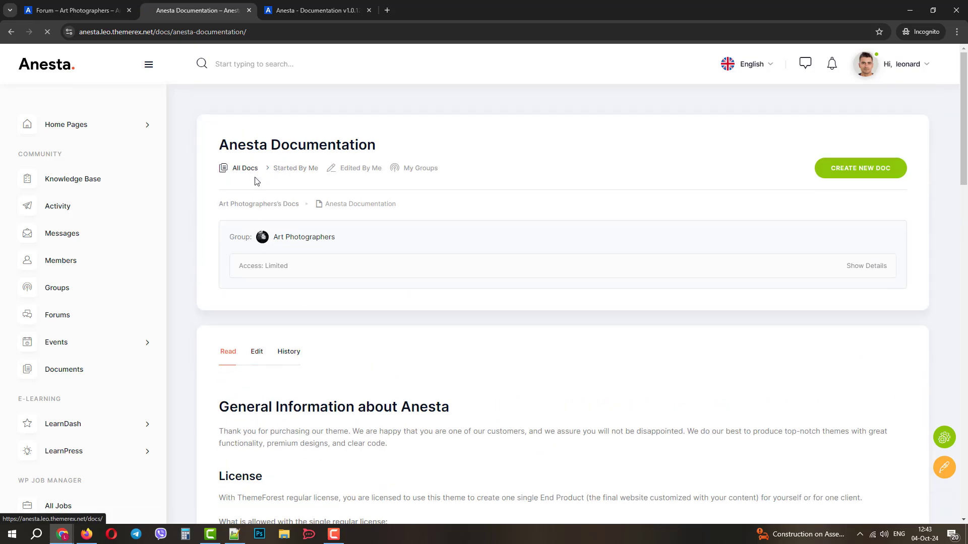
Compare Anesta Documentation's old and 10:43 revisions, then go to the Art Photographers group forum
{"action": "left_click", "coordinate": [252, 174]}
{"action": "scroll", "coordinate": [484, 257], "scroll_direction": "down", "scroll_amount": 3}
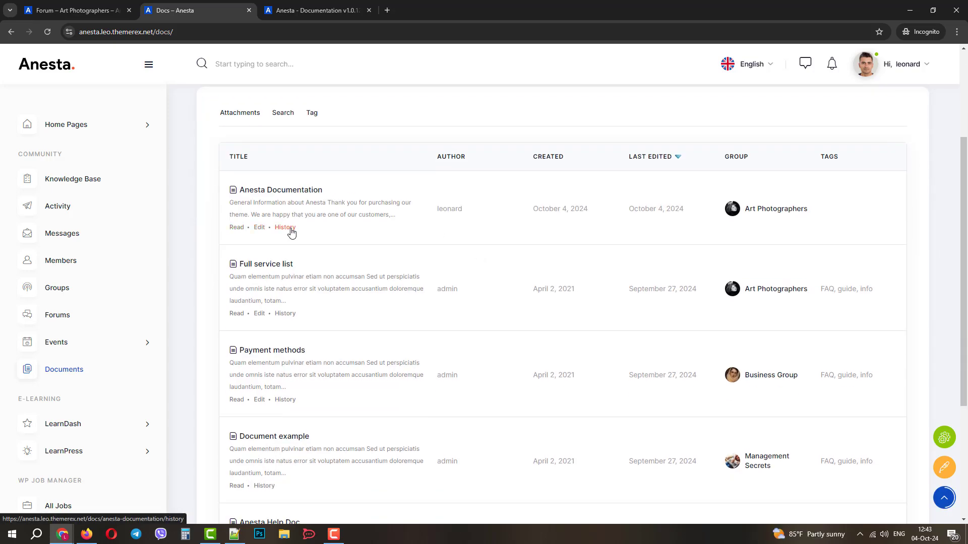
{"action": "left_click", "coordinate": [285, 228]}
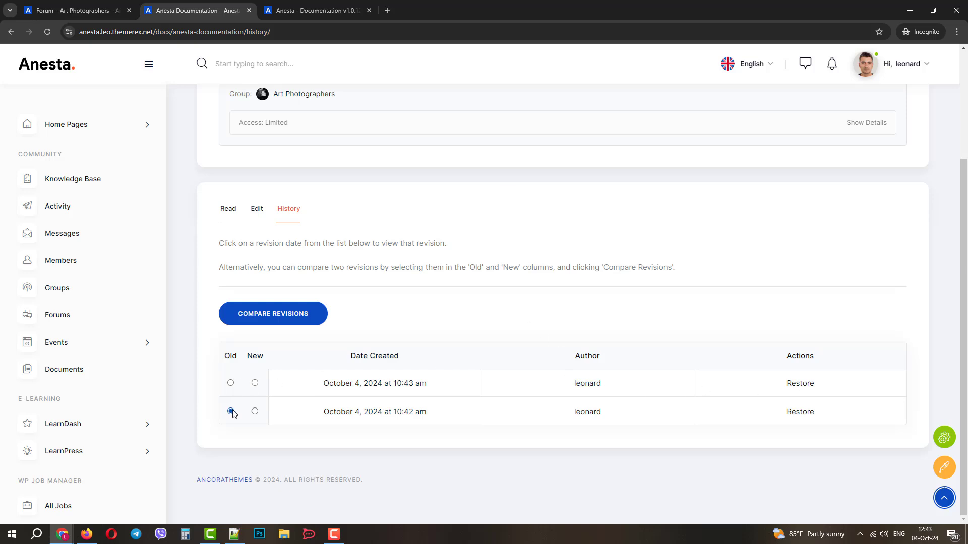
{"action": "left_click", "coordinate": [255, 383]}
{"action": "left_click", "coordinate": [300, 320]}
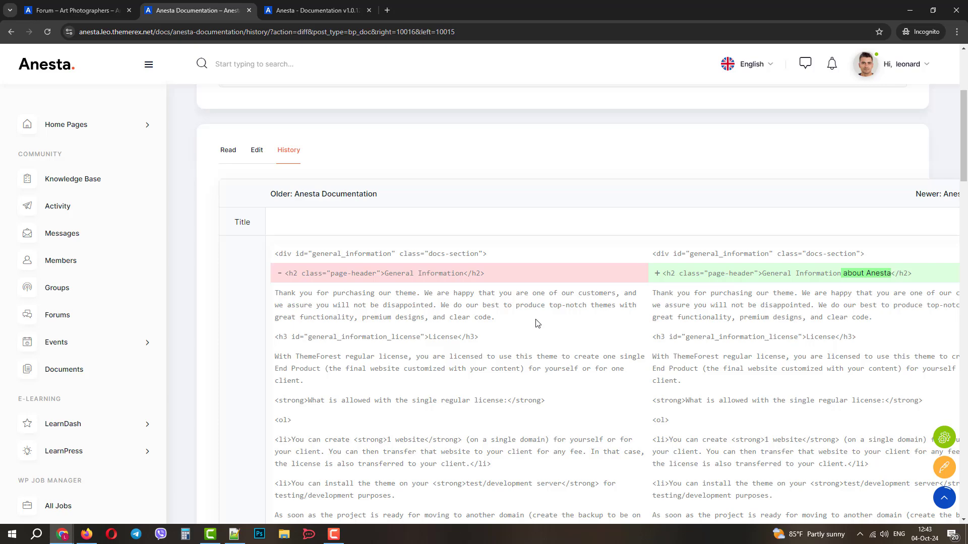
{"action": "scroll", "coordinate": [532, 327], "scroll_direction": "up", "scroll_amount": 4}
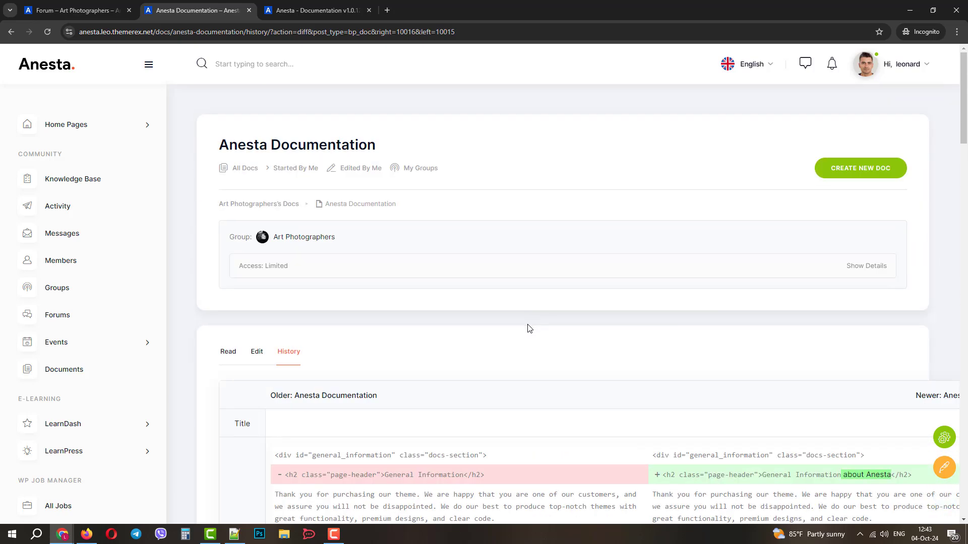
{"action": "left_click", "coordinate": [314, 238]}
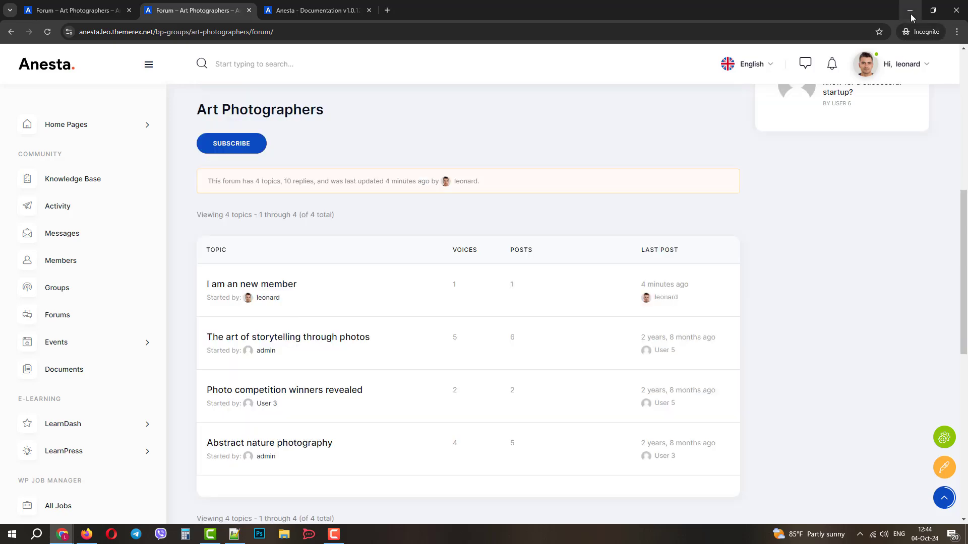
Minimize the member's window and, as admin, submit a good-luck reply on 'I am an new member'
{"action": "left_click", "coordinate": [910, 14]}
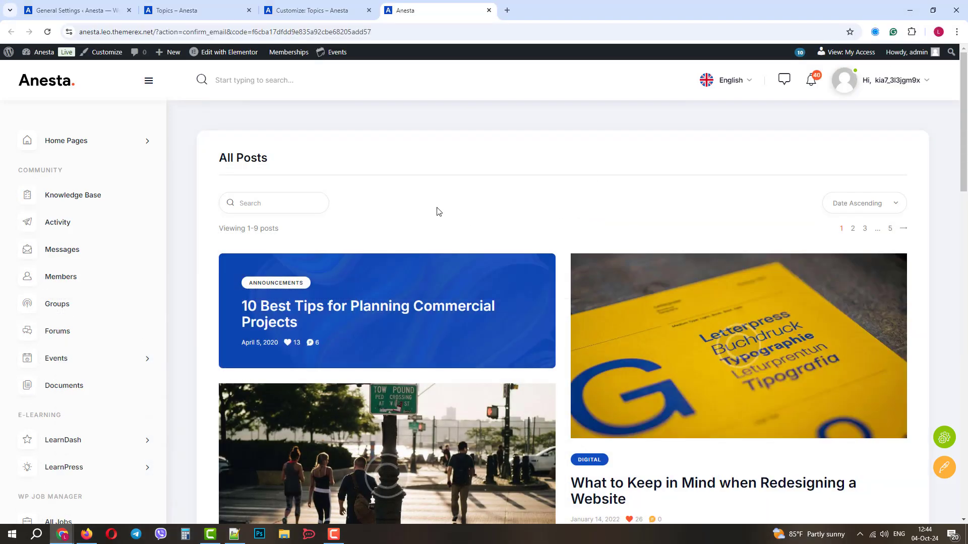
{"action": "left_click", "coordinate": [79, 336]}
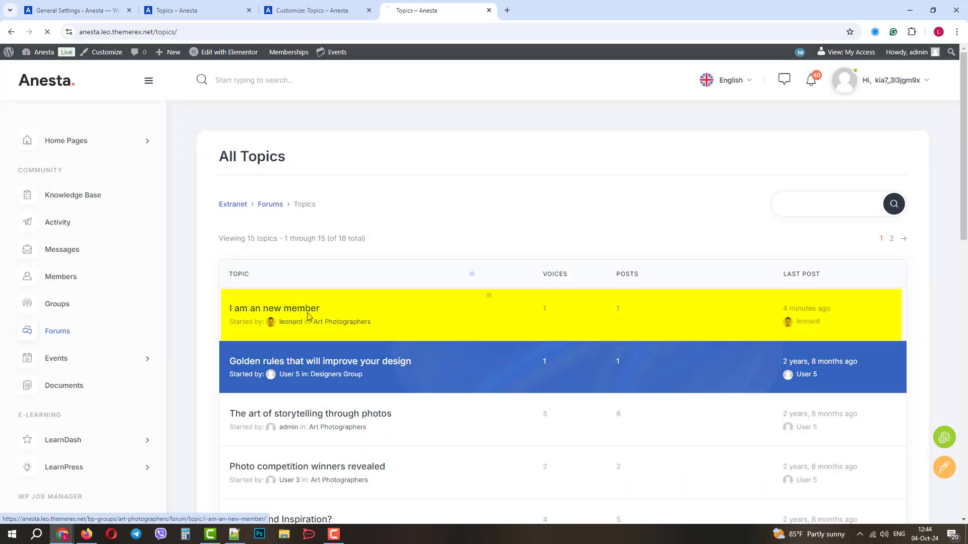
{"action": "scroll", "coordinate": [308, 317], "scroll_direction": "down", "scroll_amount": 8}
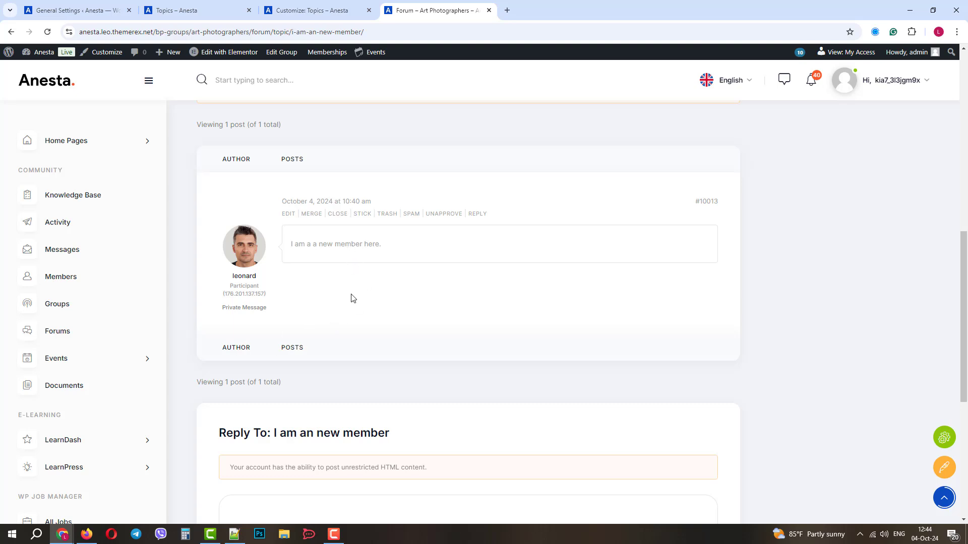
{"action": "scroll", "coordinate": [353, 299], "scroll_direction": "down", "scroll_amount": 3}
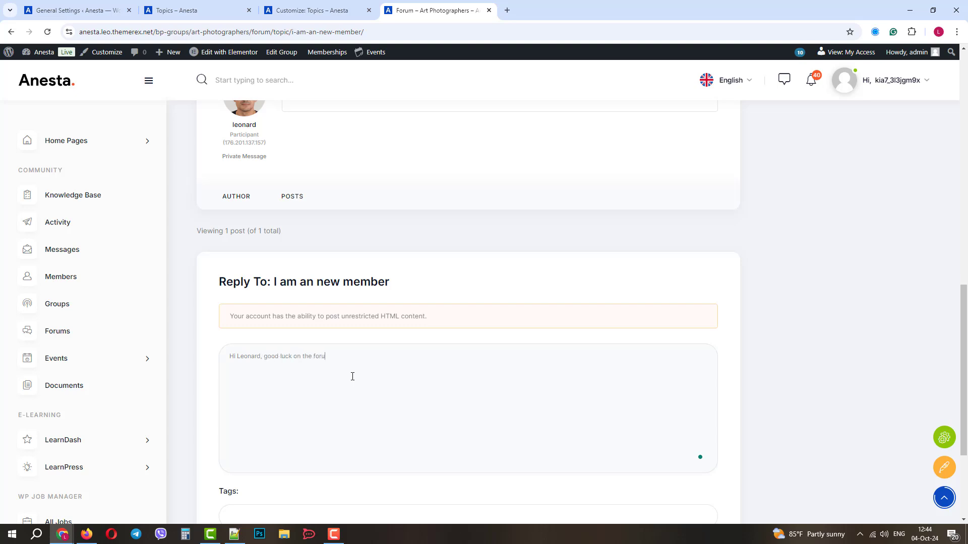
{"action": "scroll", "coordinate": [351, 379], "scroll_direction": "down", "scroll_amount": 3}
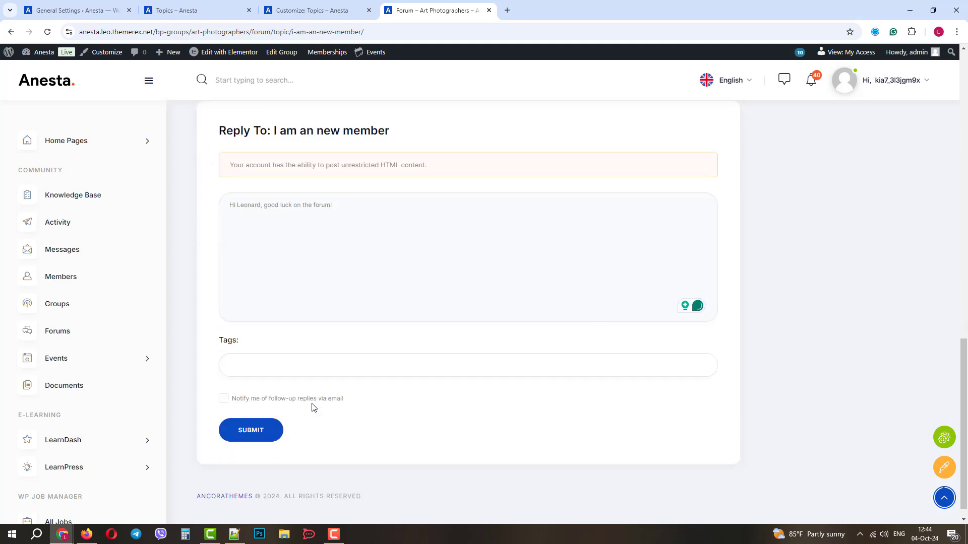
{"action": "left_click", "coordinate": [248, 433]}
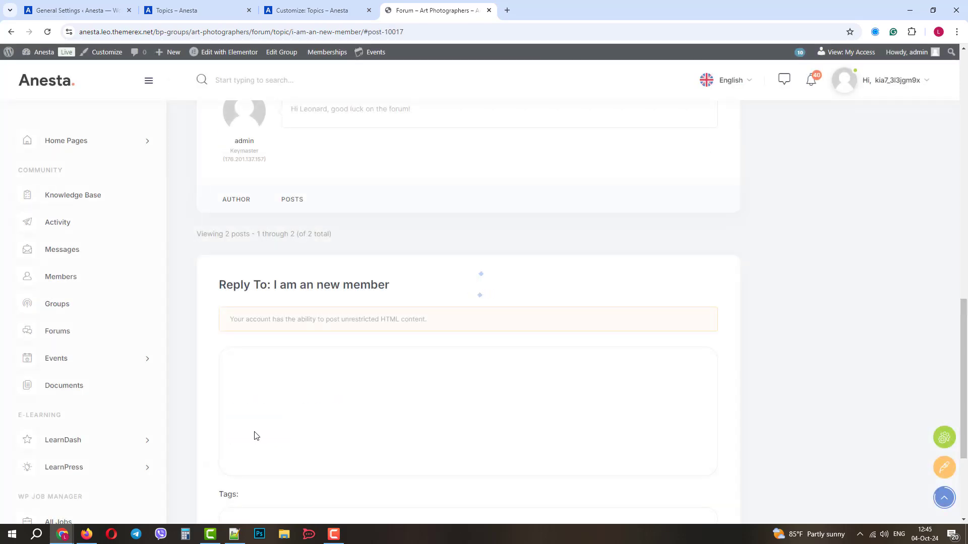
In the member's window, refresh and follow the reply notification to the admin's good-luck reply
{"action": "mouse_move", "coordinate": [62, 534]}
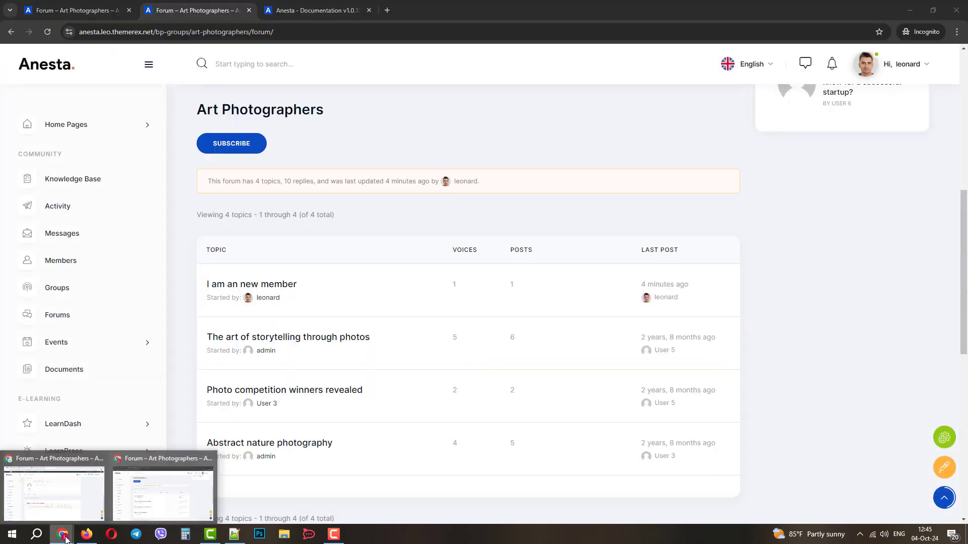
{"action": "left_click", "coordinate": [162, 496]}
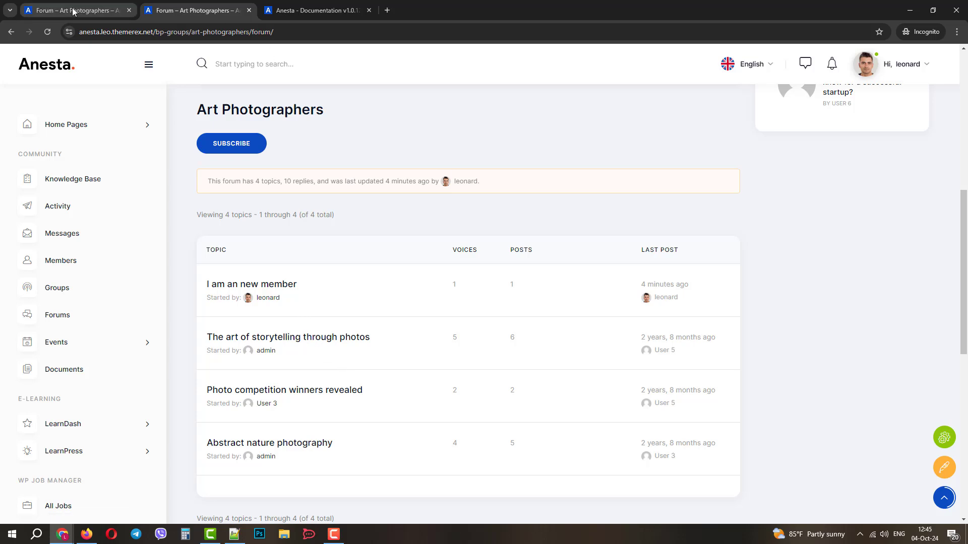
{"action": "left_click", "coordinate": [47, 31]}
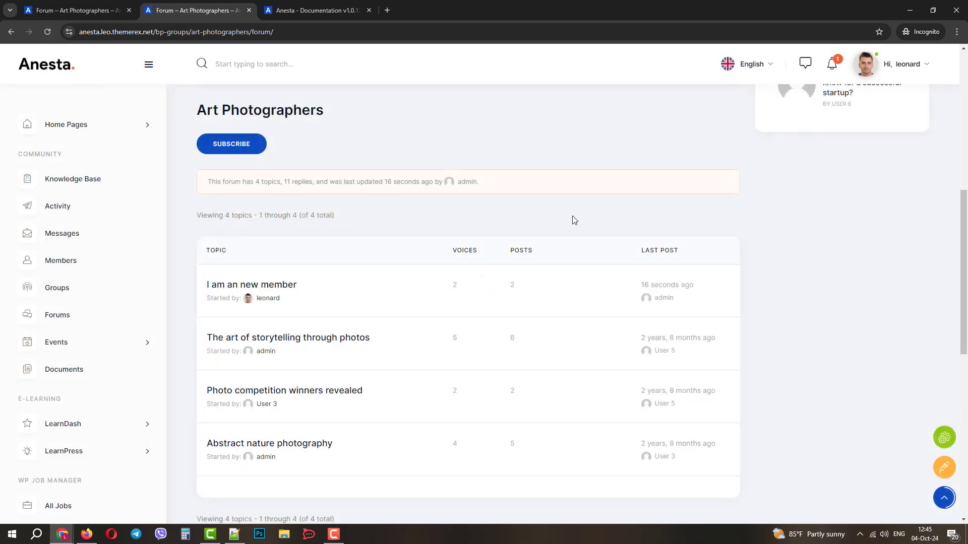
{"action": "left_click", "coordinate": [832, 68]}
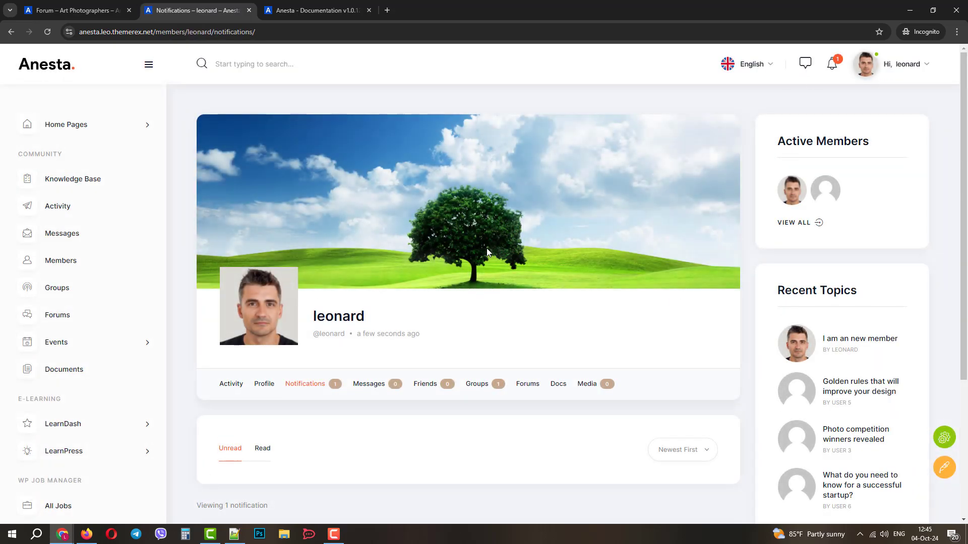
{"action": "scroll", "coordinate": [318, 309], "scroll_direction": "down", "scroll_amount": 3}
{"action": "scroll", "coordinate": [309, 292], "scroll_direction": "up", "scroll_amount": 1}
{"action": "scroll", "coordinate": [307, 363], "scroll_direction": "down", "scroll_amount": 2}
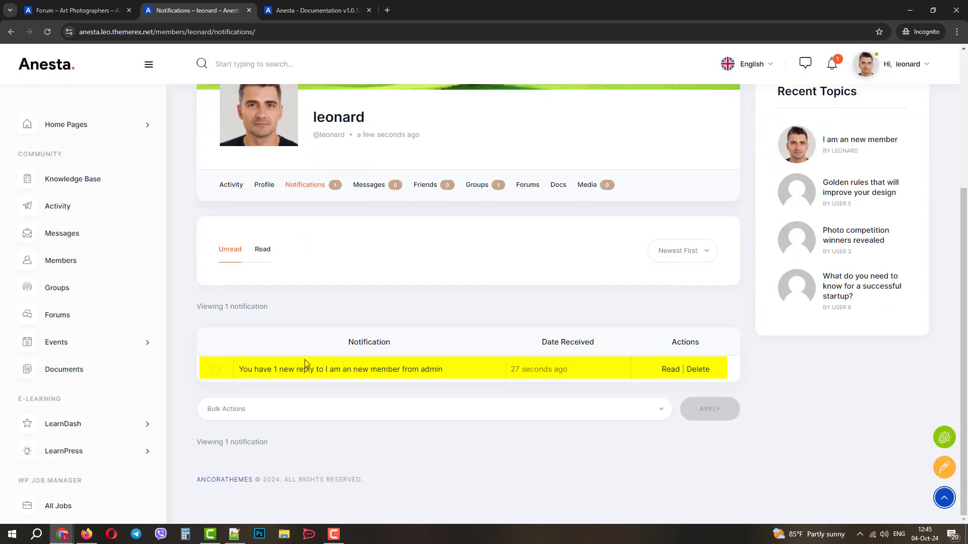
{"action": "left_click", "coordinate": [305, 370]}
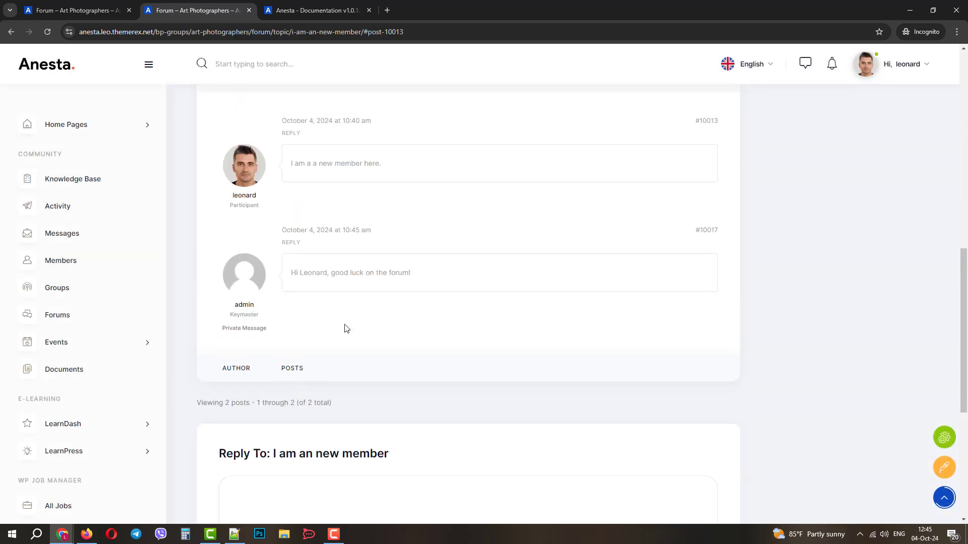
{"action": "scroll", "coordinate": [345, 328], "scroll_direction": "up", "scroll_amount": 3}
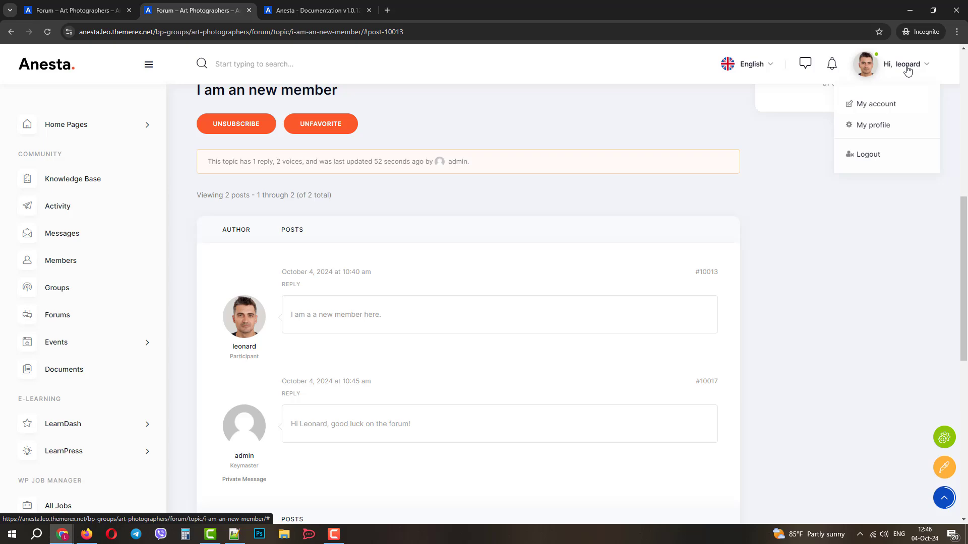
Browse leonard's profile Forums, Docs and Friends pages, ending on his empty Messages page
{"action": "left_click", "coordinate": [907, 70]}
{"action": "left_click", "coordinate": [880, 130]}
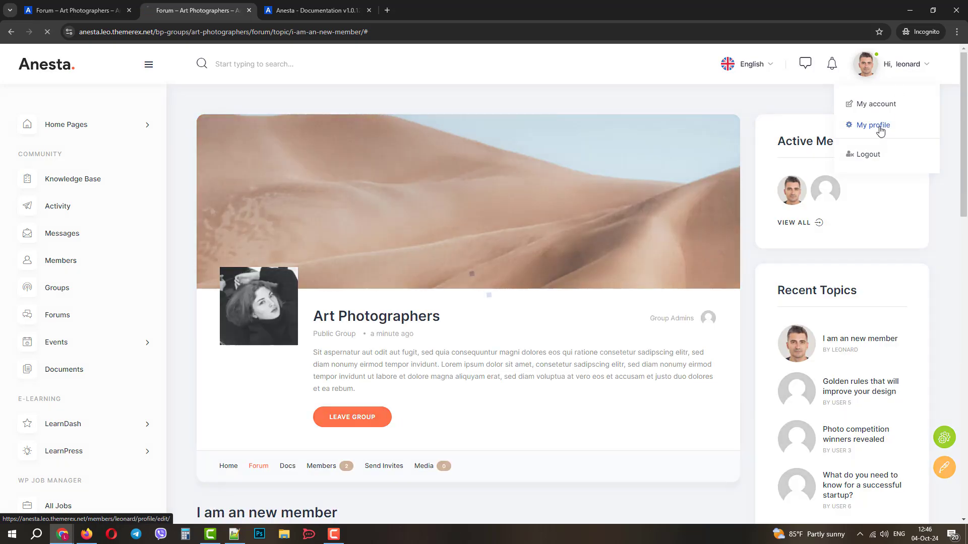
{"action": "scroll", "coordinate": [363, 350], "scroll_direction": "down", "scroll_amount": 3}
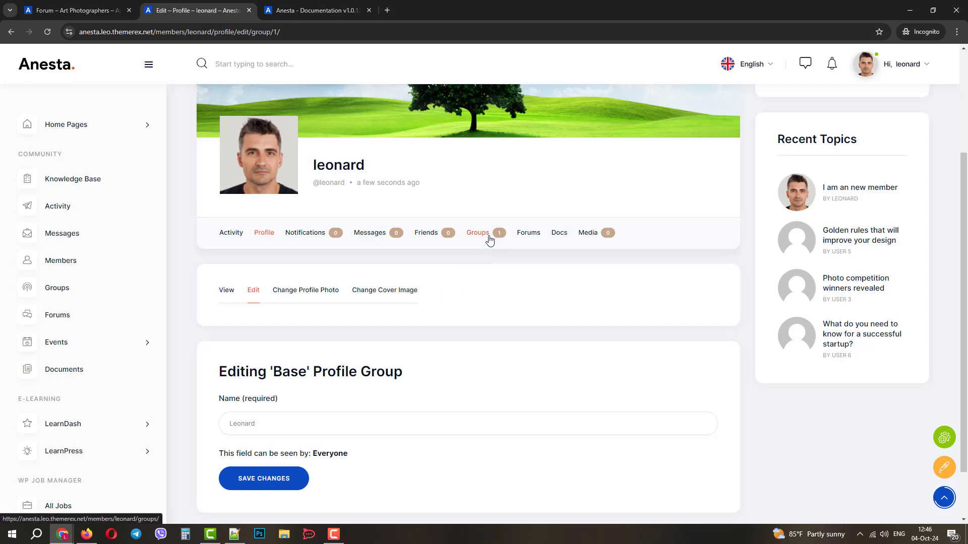
{"action": "left_click", "coordinate": [527, 234]}
{"action": "scroll", "coordinate": [482, 288], "scroll_direction": "down", "scroll_amount": 5}
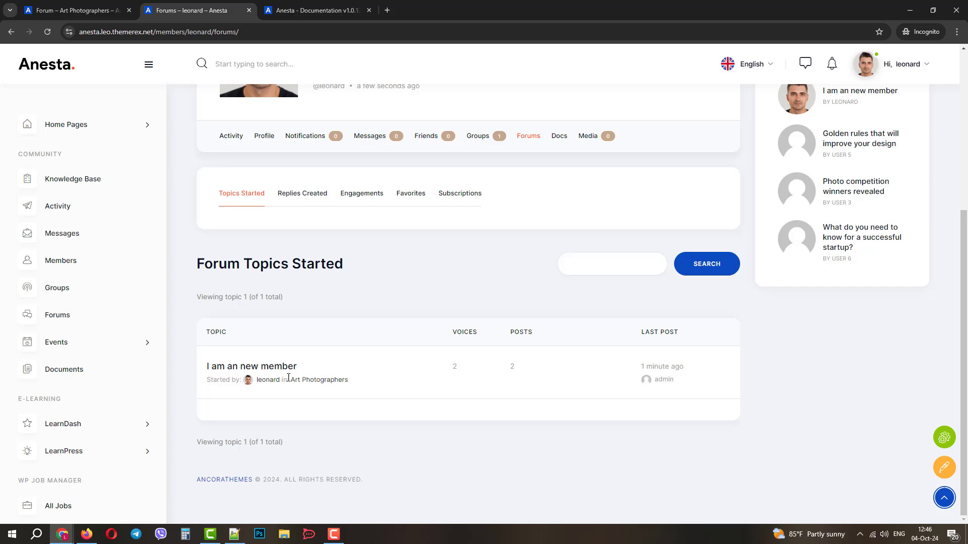
{"action": "left_click", "coordinate": [560, 138]}
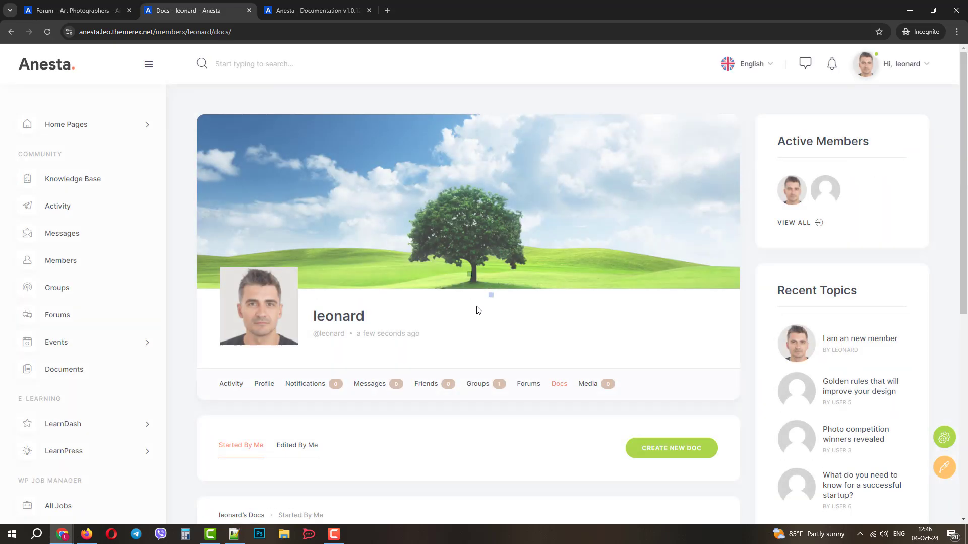
{"action": "scroll", "coordinate": [478, 307], "scroll_direction": "down", "scroll_amount": 3}
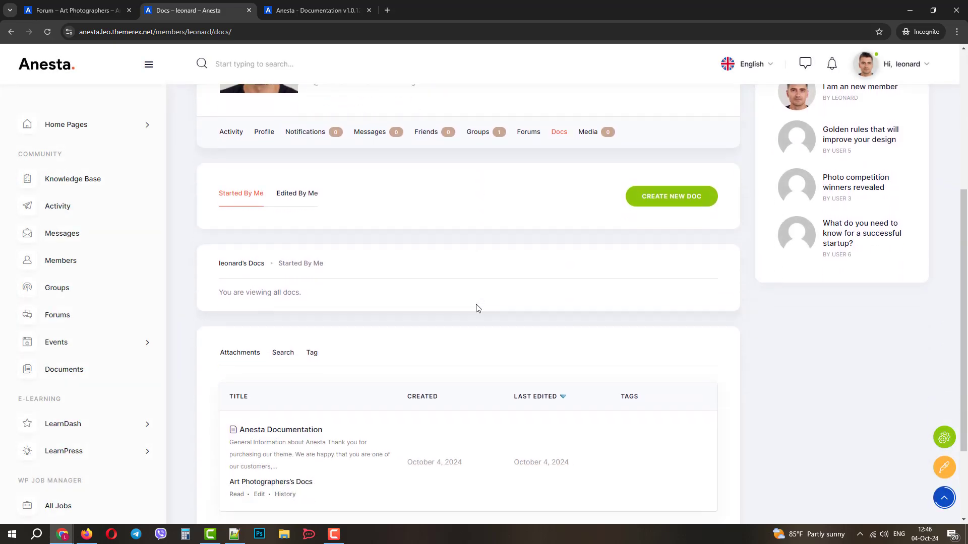
{"action": "left_click", "coordinate": [426, 137]}
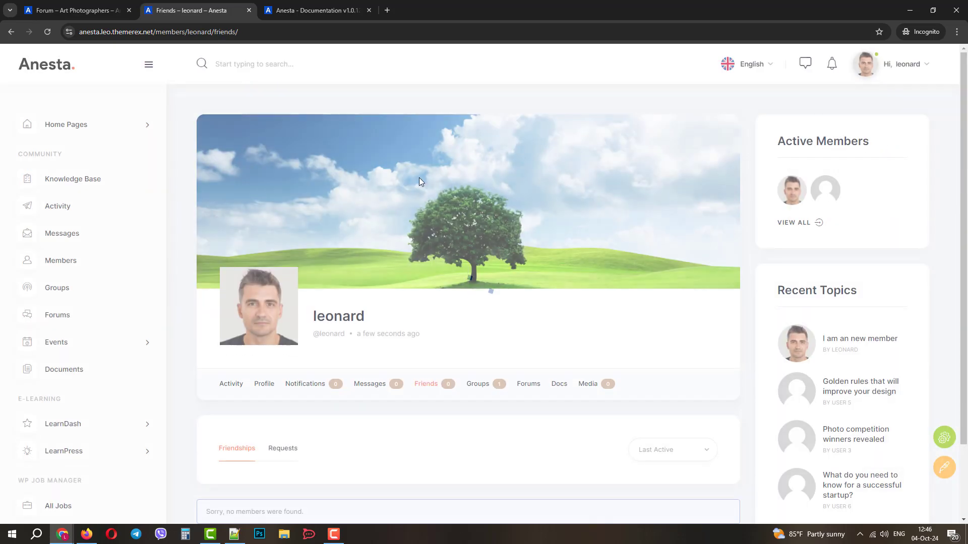
{"action": "scroll", "coordinate": [406, 282], "scroll_direction": "down", "scroll_amount": 2}
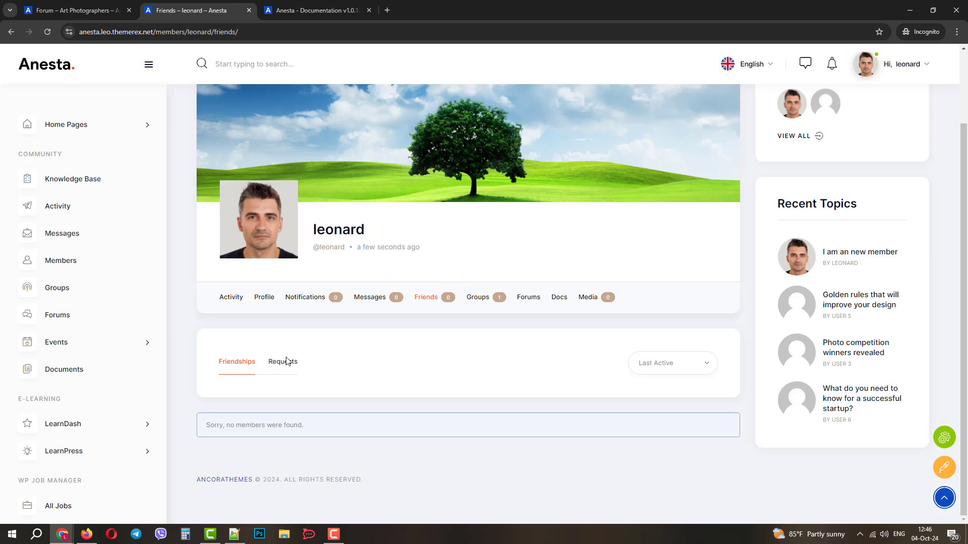
{"action": "left_click", "coordinate": [374, 301]}
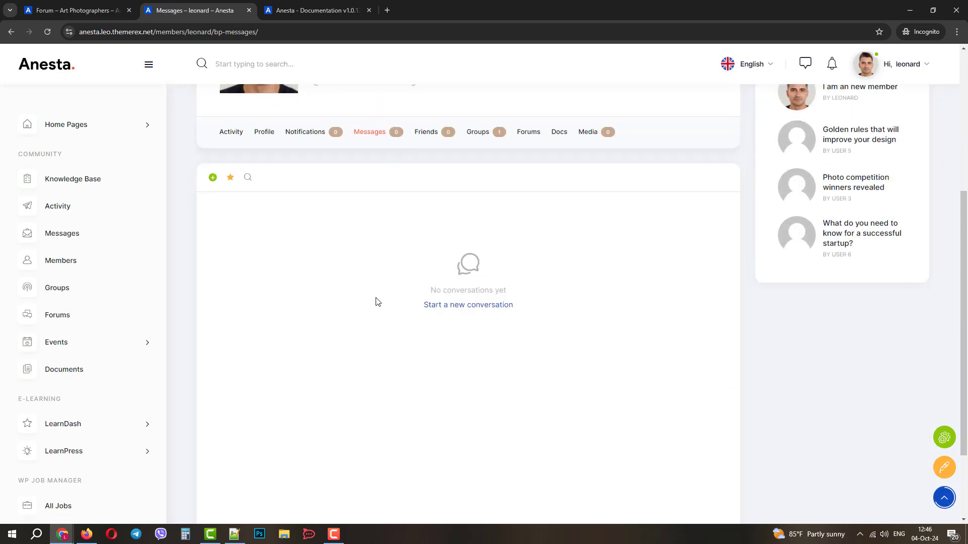
From leonard's notifications, open the admin's reply, visit the admin's profile and click ADD FRIEND
{"action": "left_click", "coordinate": [313, 137]}
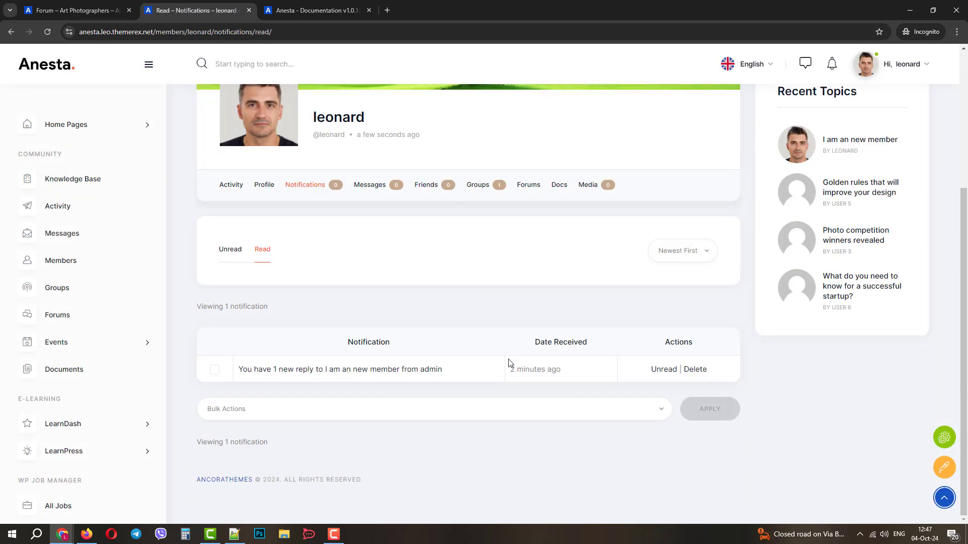
{"action": "left_click", "coordinate": [402, 374]}
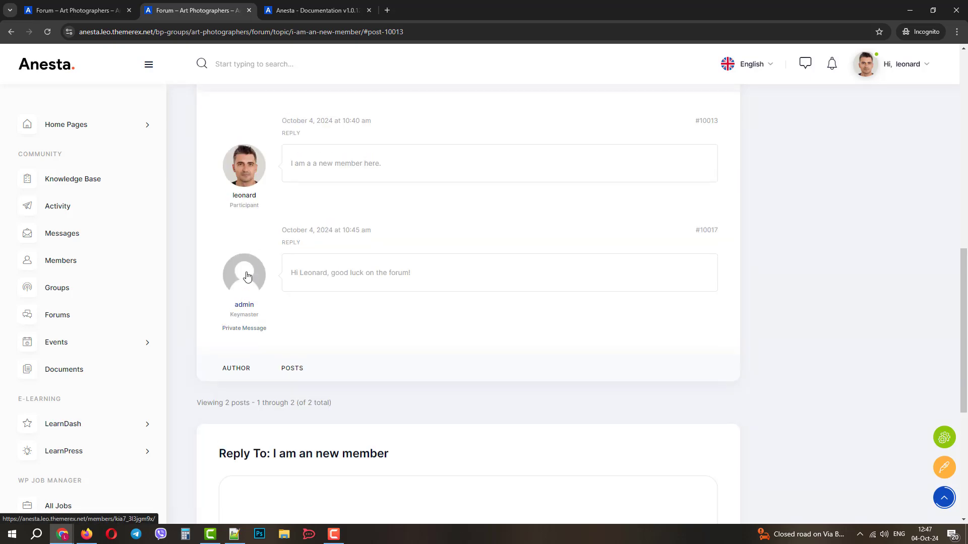
{"action": "left_click", "coordinate": [246, 275]}
{"action": "scroll", "coordinate": [275, 321], "scroll_direction": "down", "scroll_amount": 2}
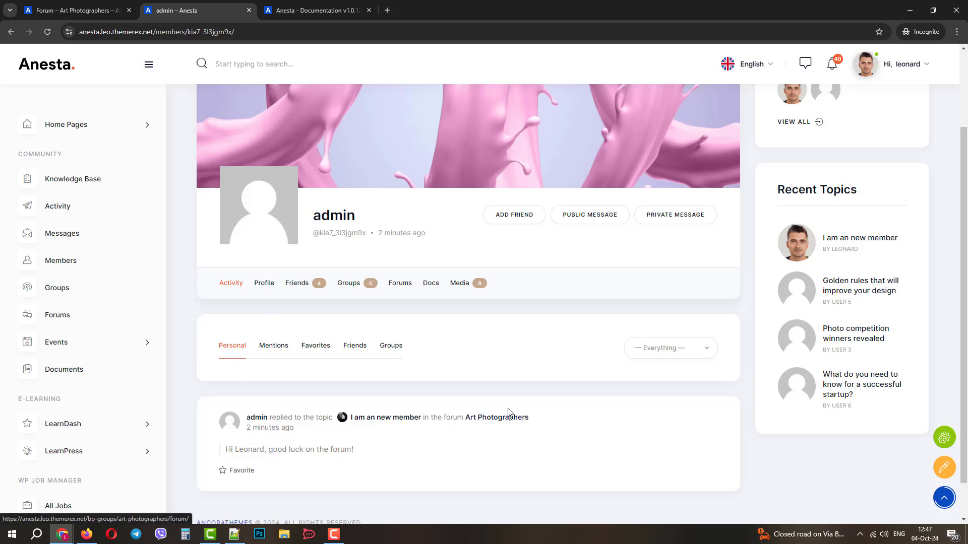
{"action": "scroll", "coordinate": [569, 365], "scroll_direction": "down", "scroll_amount": 1}
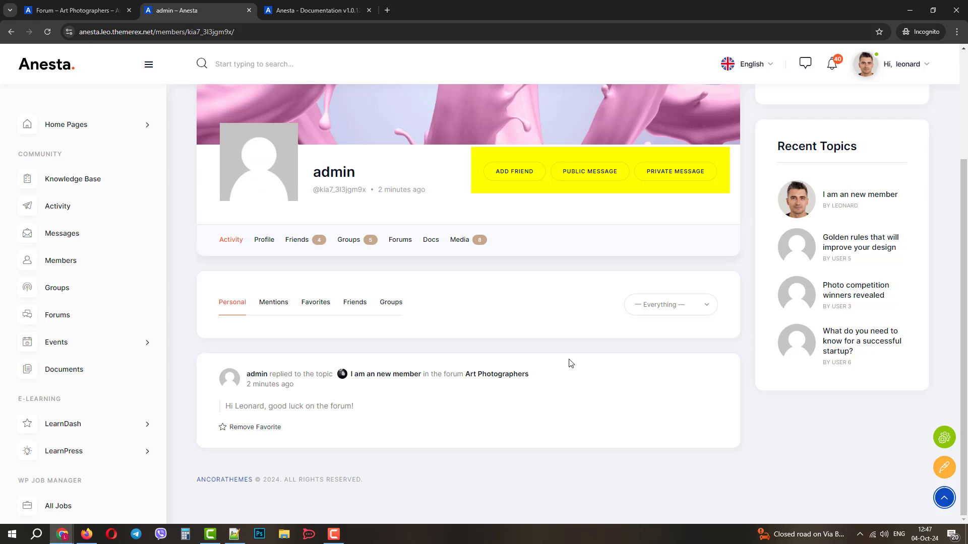
{"action": "left_click", "coordinate": [522, 174]}
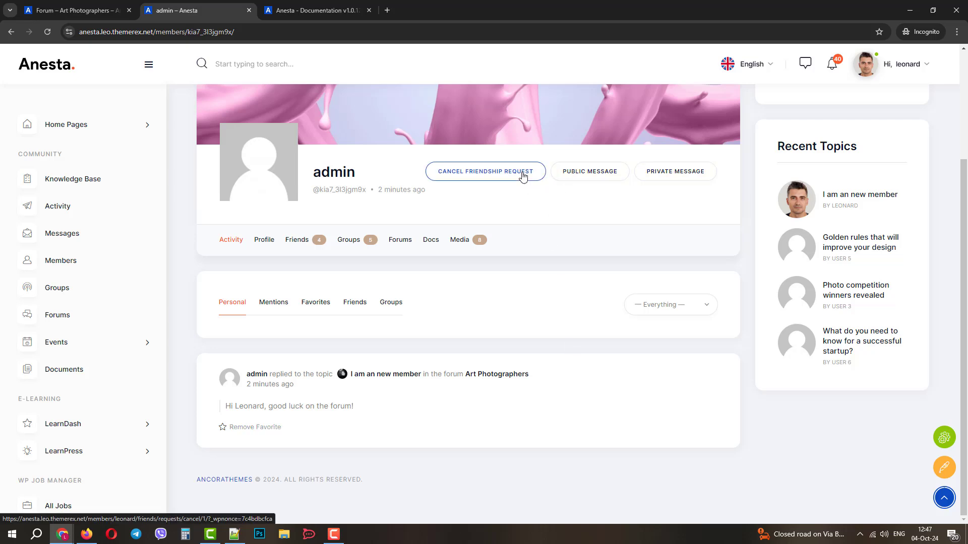
Send the admin the private message 'Hi admin, thanks for greeting'
{"action": "left_click", "coordinate": [672, 176]}
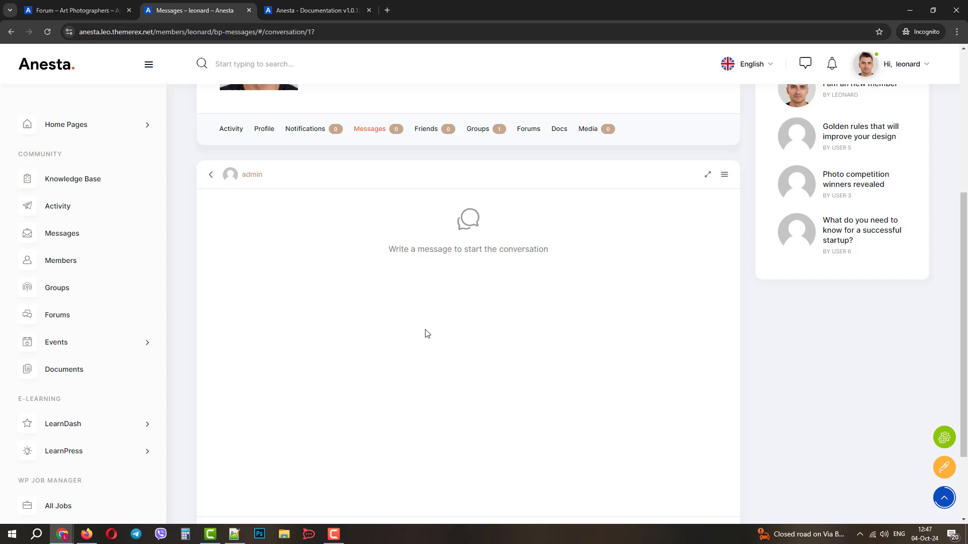
{"action": "scroll", "coordinate": [521, 309], "scroll_direction": "down", "scroll_amount": 2}
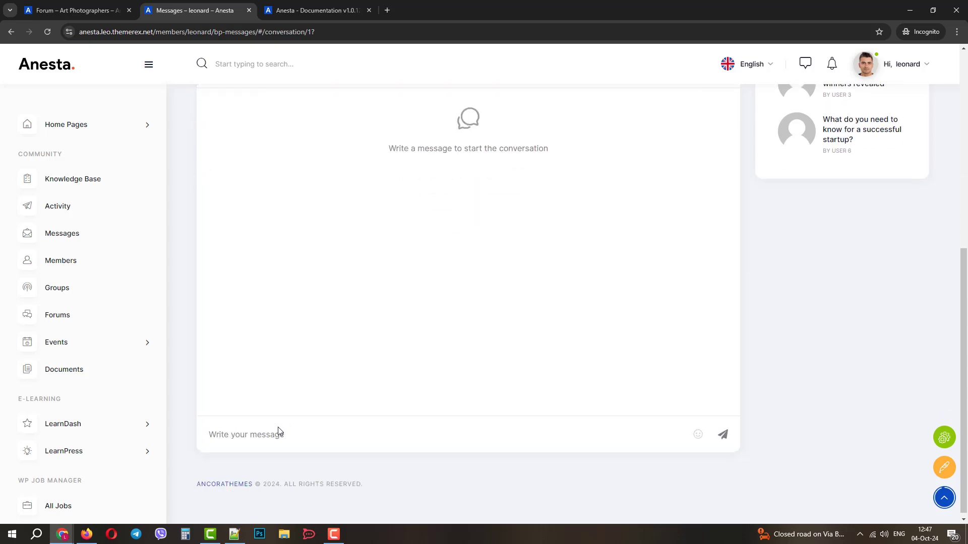
{"action": "left_click", "coordinate": [271, 436]}
{"action": "type", "text": "Hi admin, thanks for greetings"}
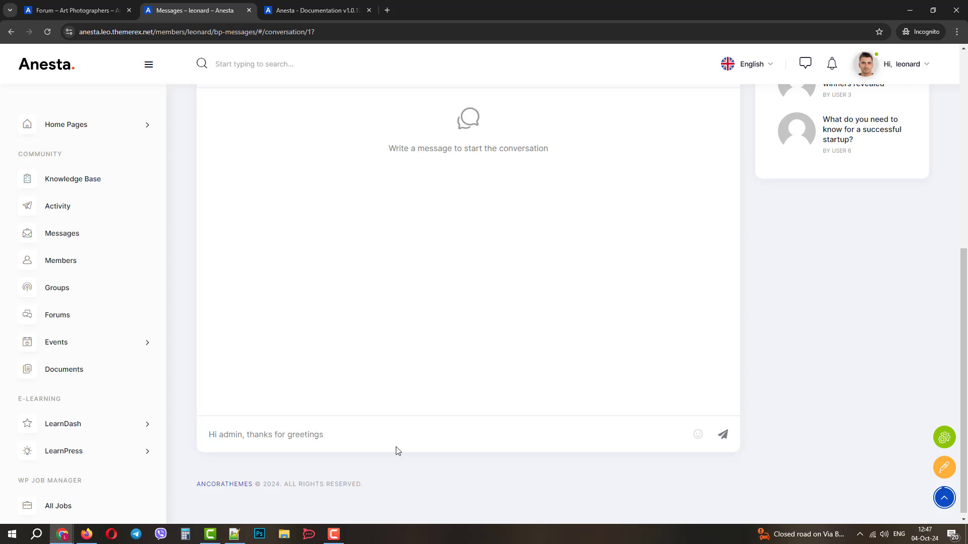
{"action": "left_click", "coordinate": [723, 435]}
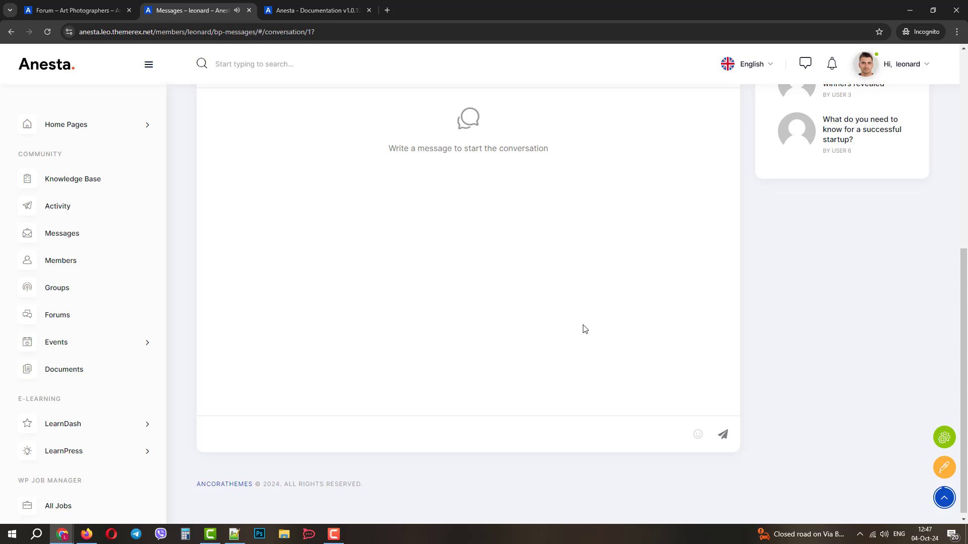
In the admin window, reload the topic and check the admin's messages and notifications
{"action": "mouse_move", "coordinate": [62, 534]}
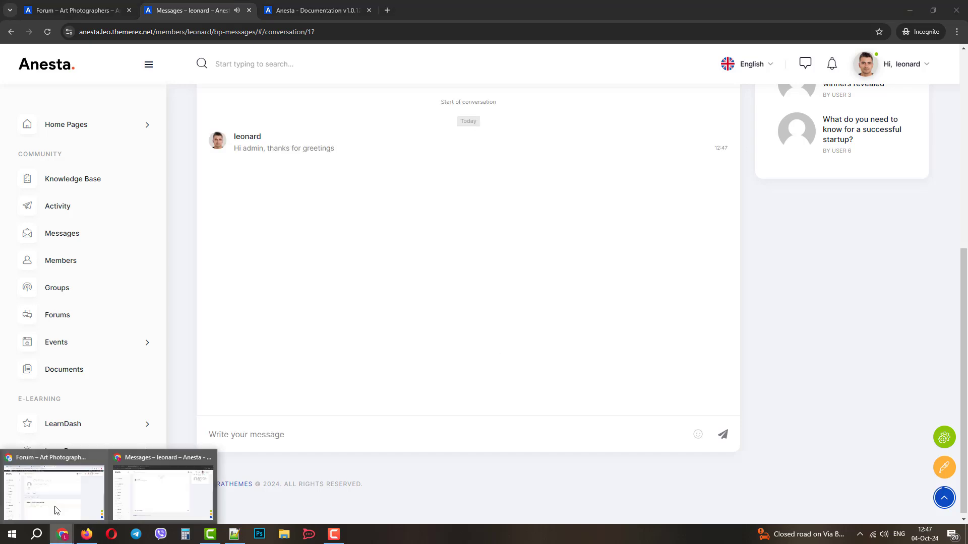
{"action": "left_click", "coordinate": [57, 506]}
{"action": "scroll", "coordinate": [313, 266], "scroll_direction": "up", "scroll_amount": 3}
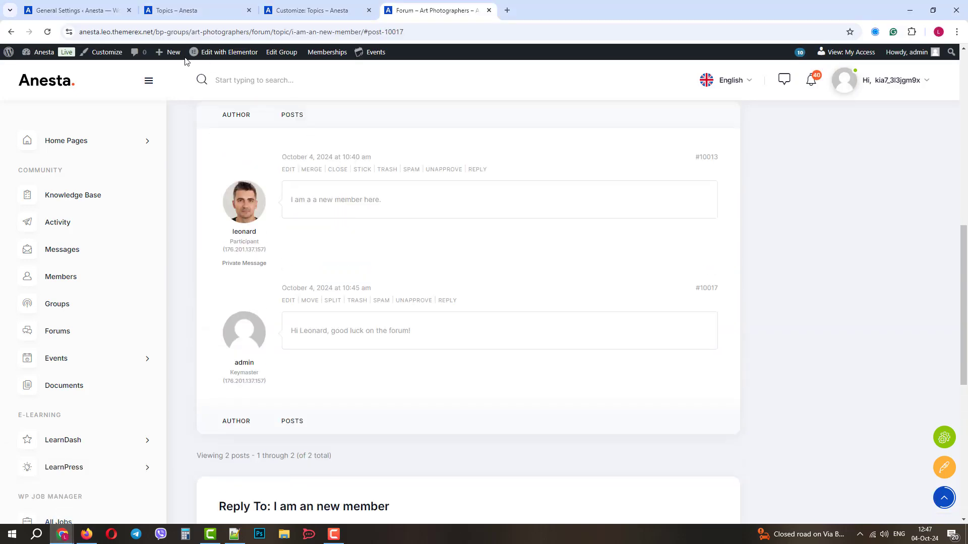
{"action": "left_click", "coordinate": [48, 32]}
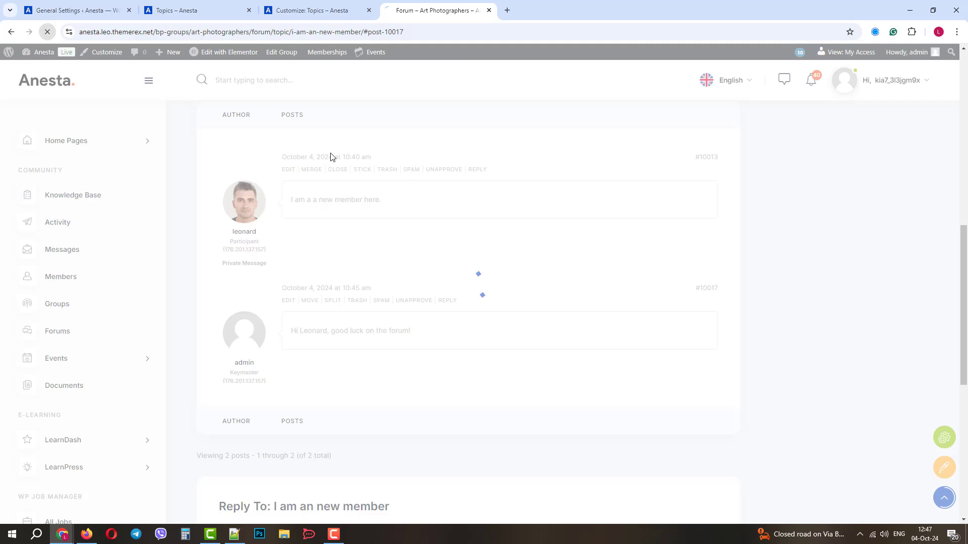
{"action": "left_click", "coordinate": [782, 82]}
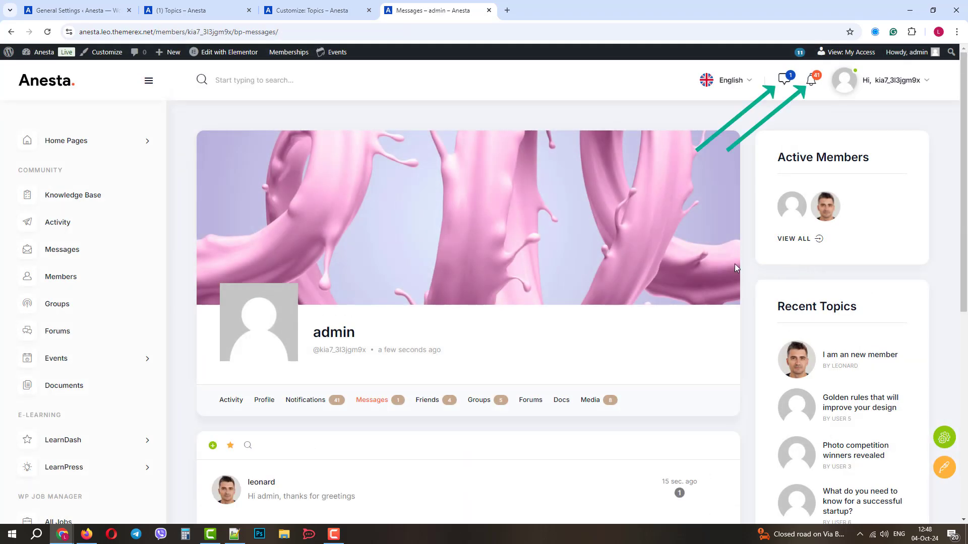
{"action": "scroll", "coordinate": [633, 349], "scroll_direction": "down", "scroll_amount": 2}
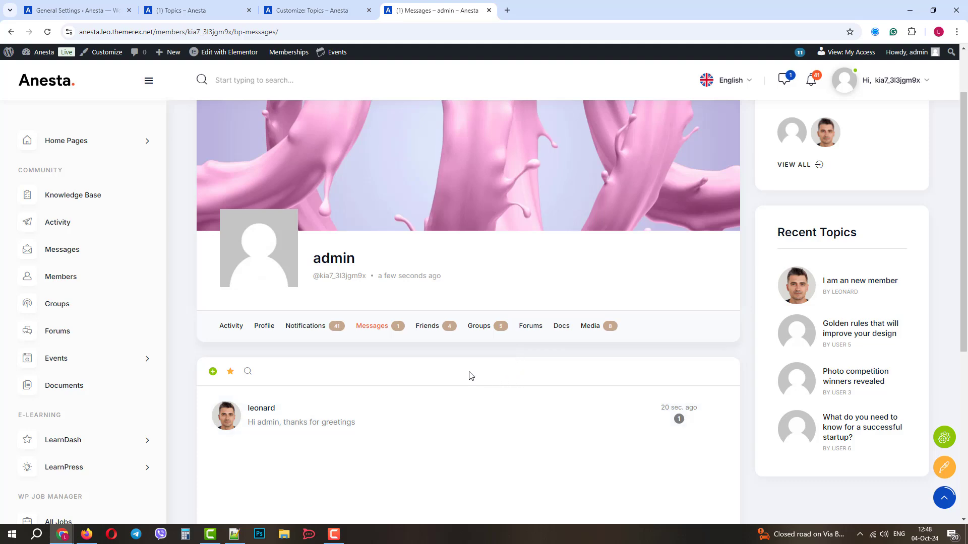
{"action": "left_click", "coordinate": [812, 81]}
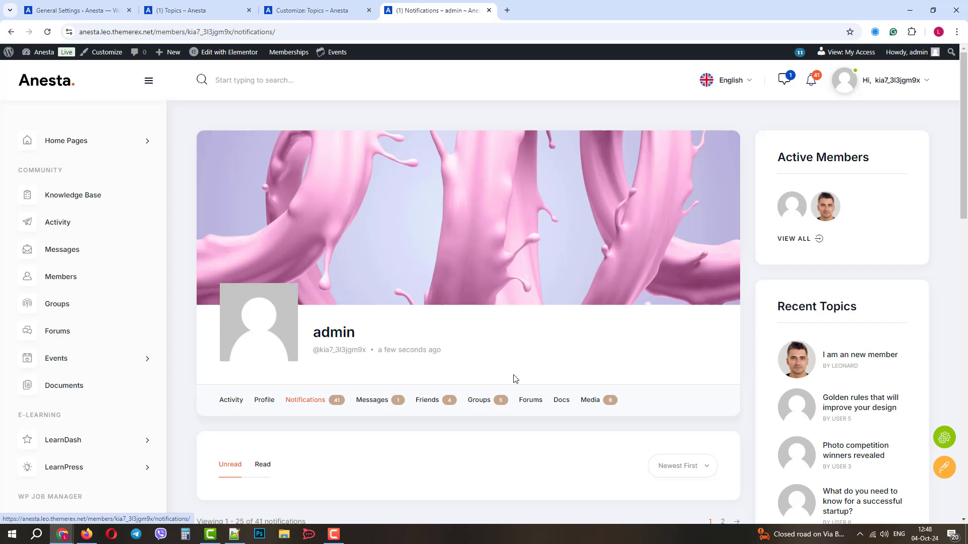
Accept leonard's pending friendship request under the admin's Friends > Requests
{"action": "left_click", "coordinate": [427, 401]}
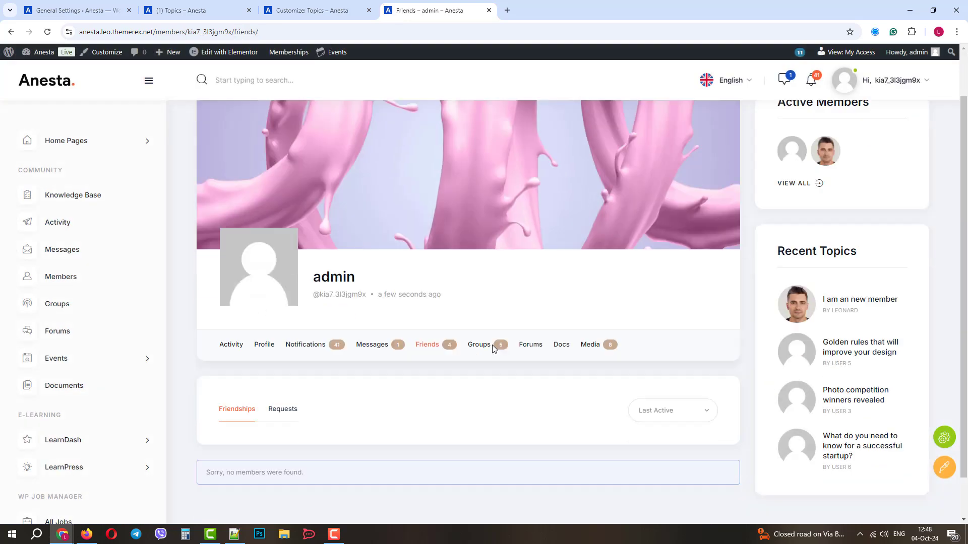
{"action": "scroll", "coordinate": [492, 345], "scroll_direction": "down", "scroll_amount": 1}
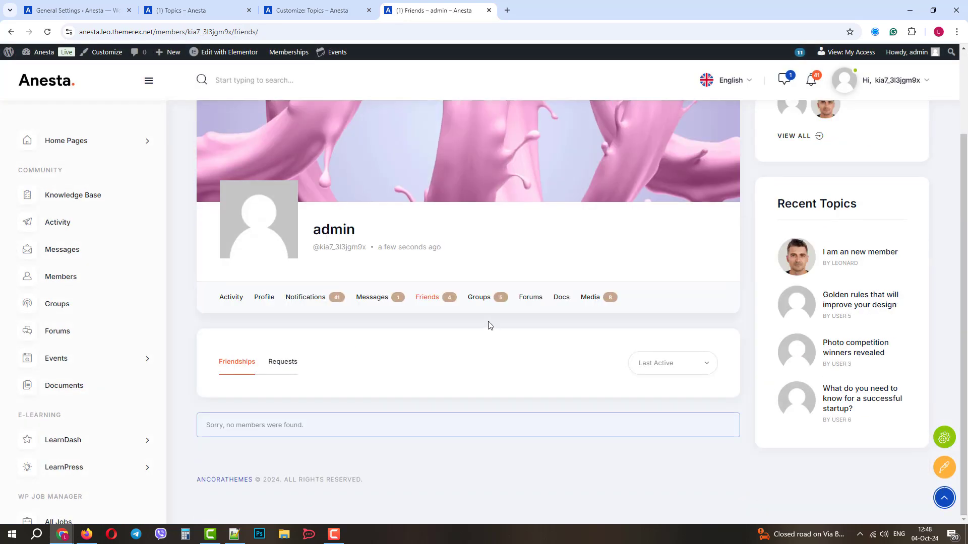
{"action": "left_click", "coordinate": [285, 364]}
{"action": "scroll", "coordinate": [402, 361], "scroll_direction": "down", "scroll_amount": 3}
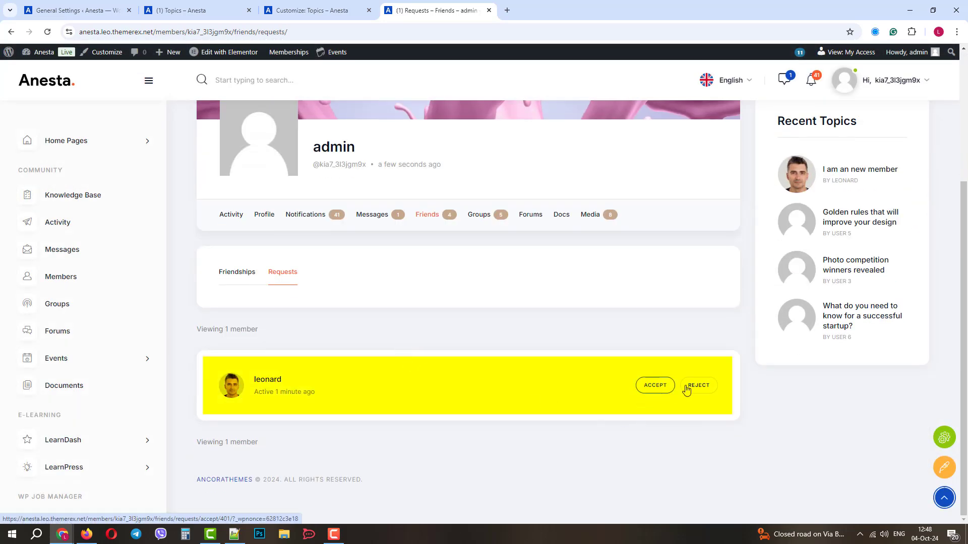
{"action": "left_click", "coordinate": [658, 392]}
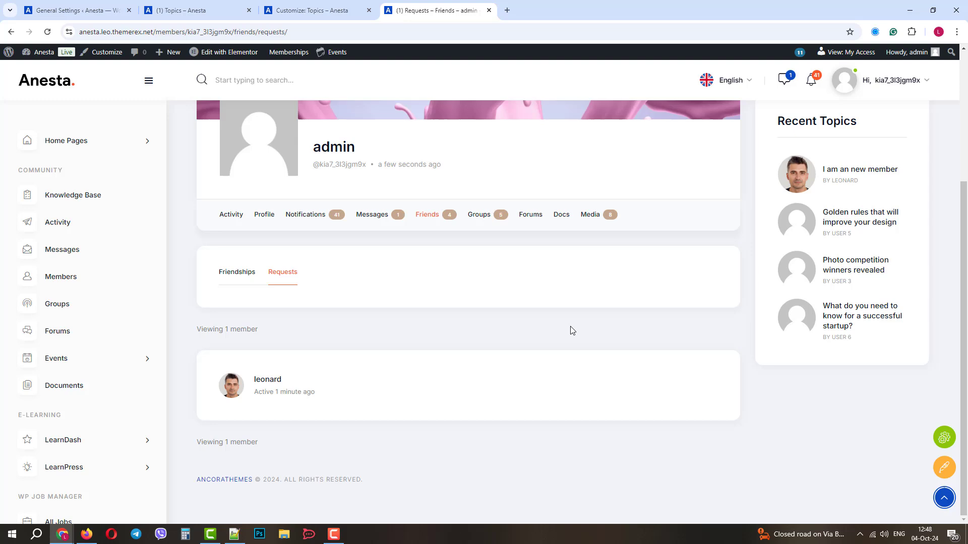
Back in leonard's window, open his notification that admin accepted the friendship request
{"action": "mouse_move", "coordinate": [62, 534]}
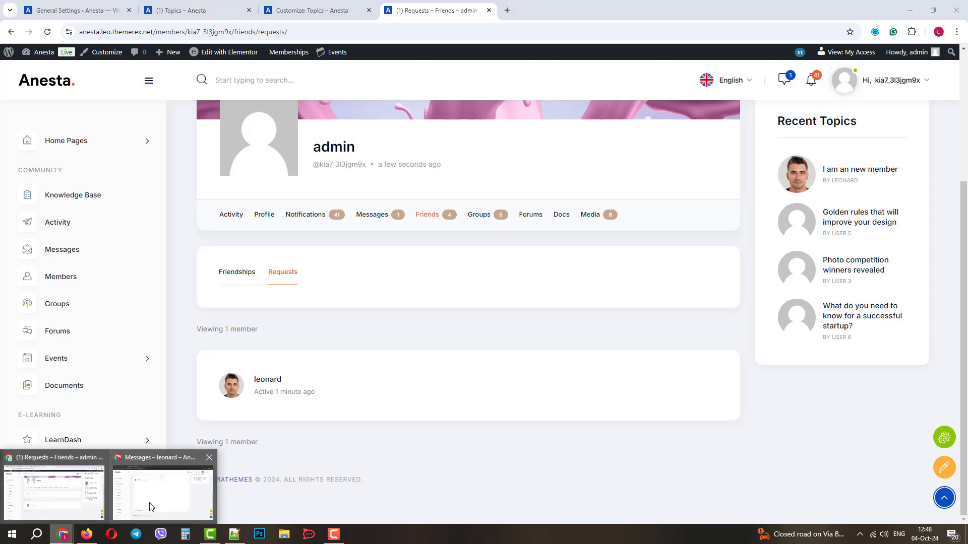
{"action": "left_click", "coordinate": [201, 479]}
{"action": "scroll", "coordinate": [457, 325], "scroll_direction": "up", "scroll_amount": 5}
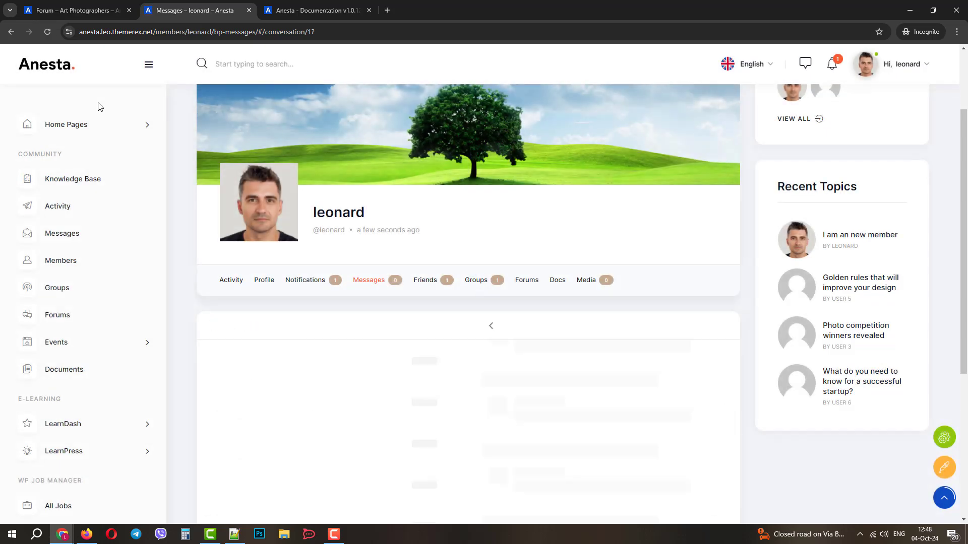
{"action": "left_click", "coordinate": [833, 64]}
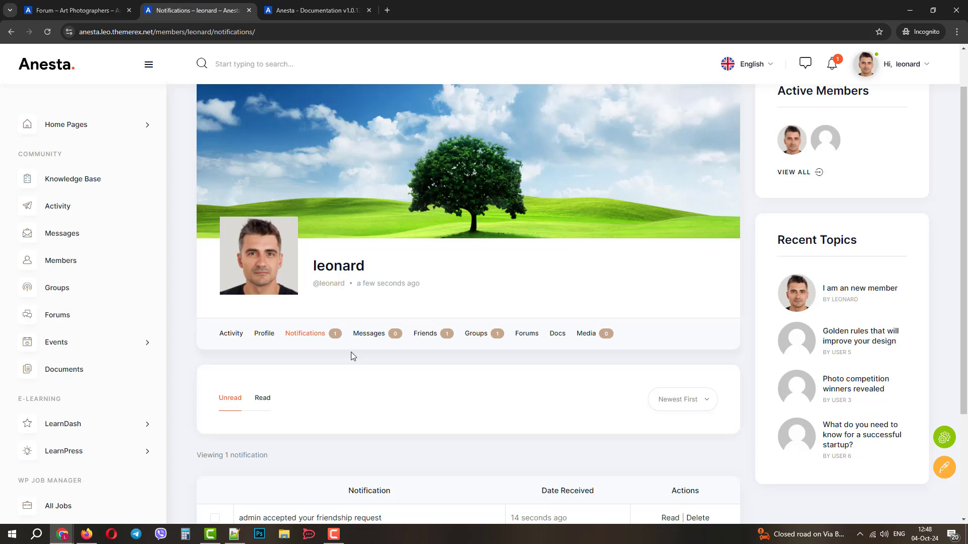
{"action": "scroll", "coordinate": [352, 355], "scroll_direction": "down", "scroll_amount": 3}
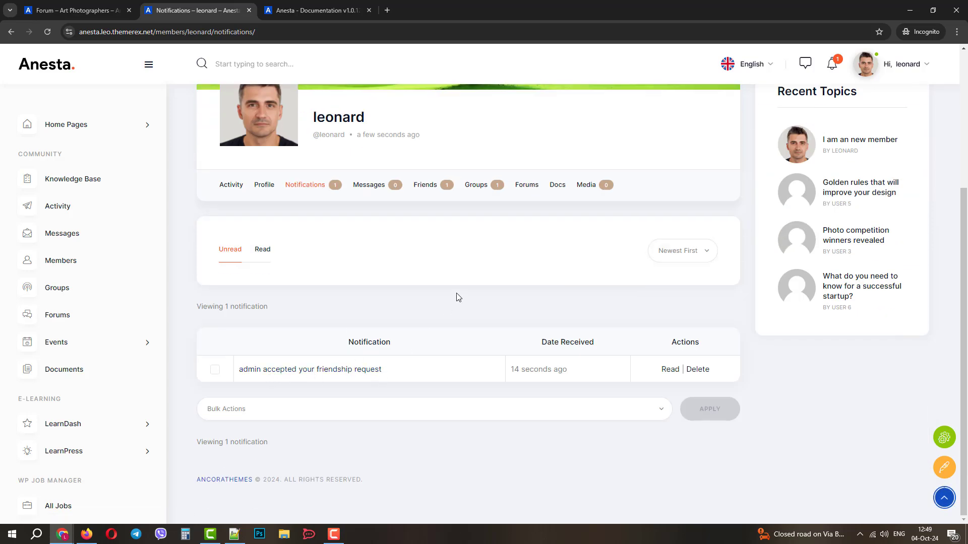
{"action": "scroll", "coordinate": [456, 296], "scroll_direction": "up", "scroll_amount": 4}
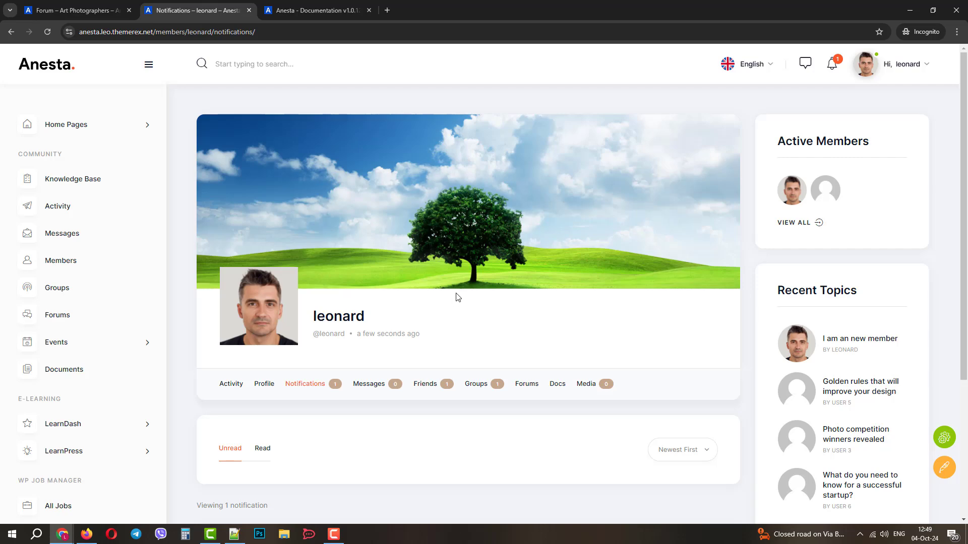